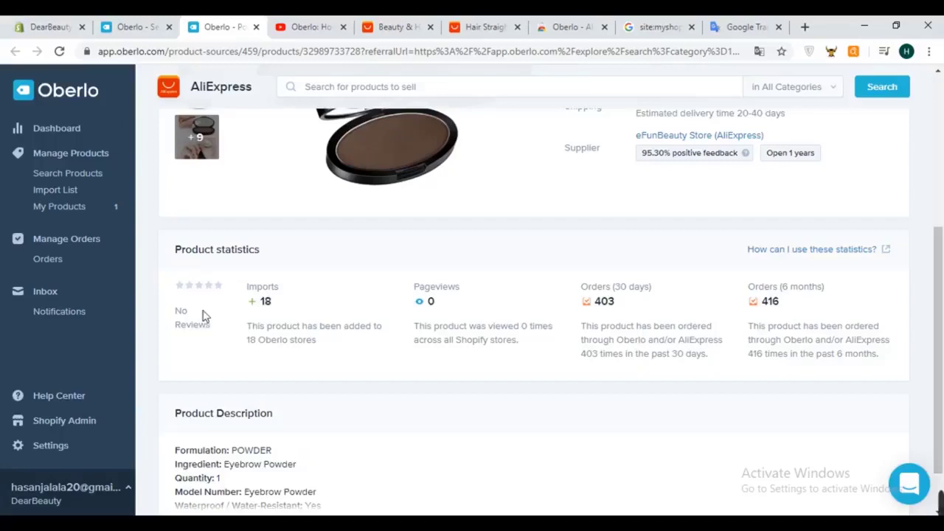
Close the eyebrow powder product page and open the FOCALLURE Matte Liquid Lipstick from the Makeup search results.
scroll(452, 327, up, 4)
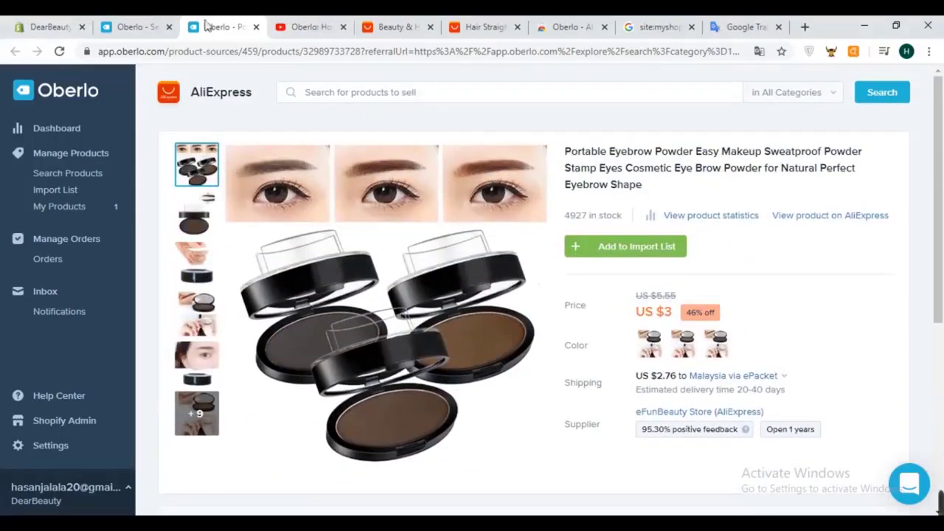
click(256, 27)
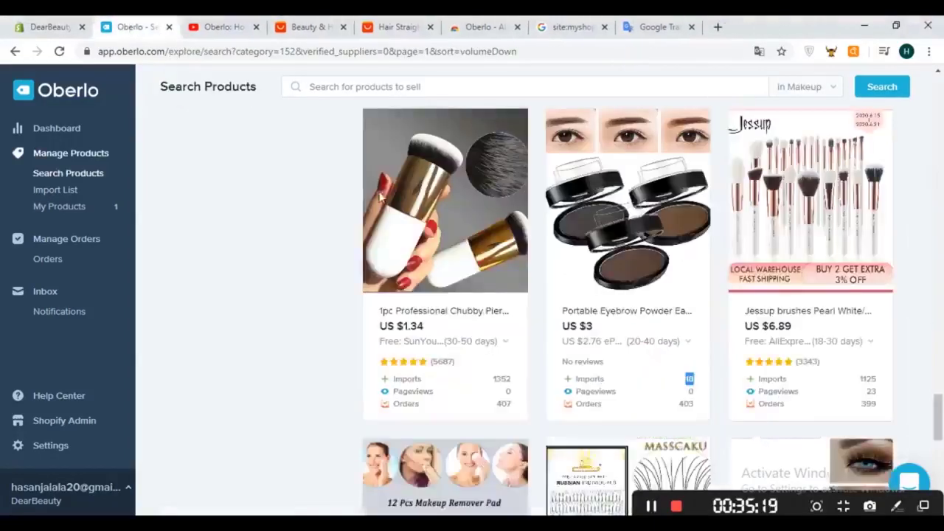
scroll(545, 302, down, 10)
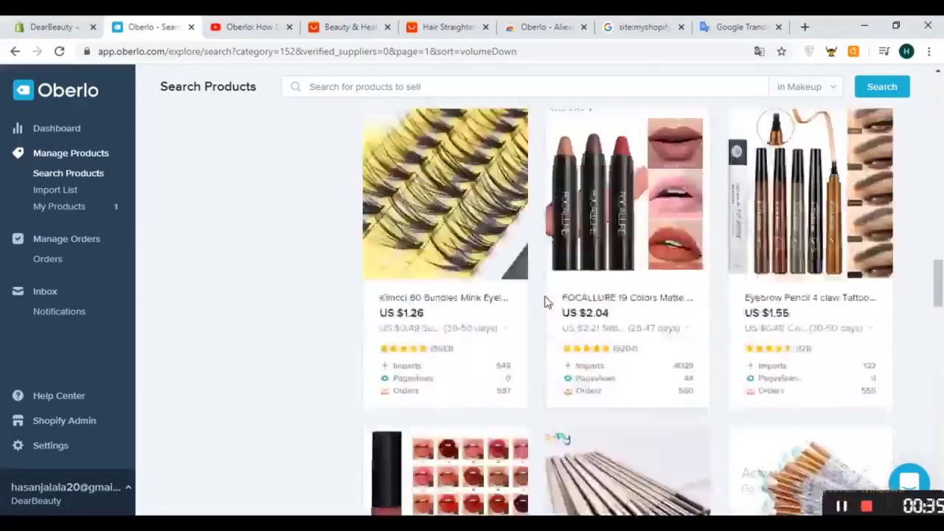
scroll(546, 302, up, 10)
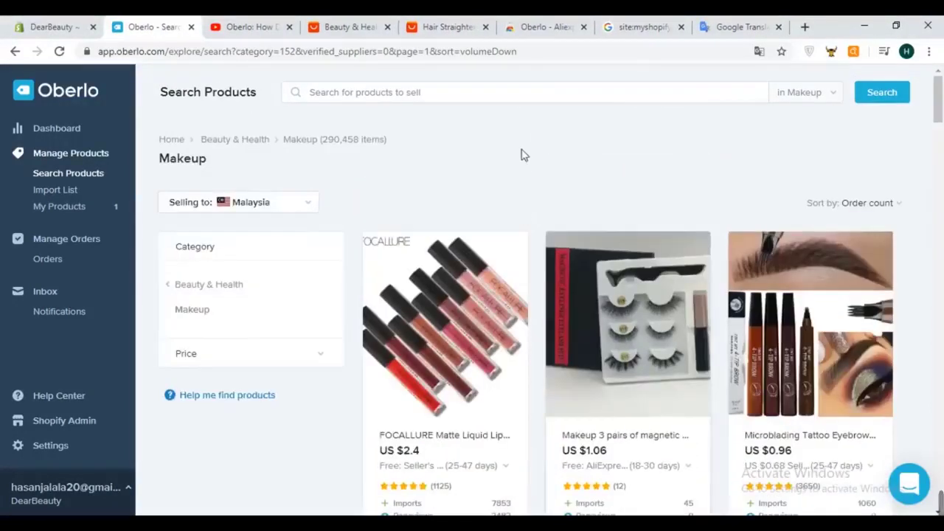
scroll(520, 155, down, 2)
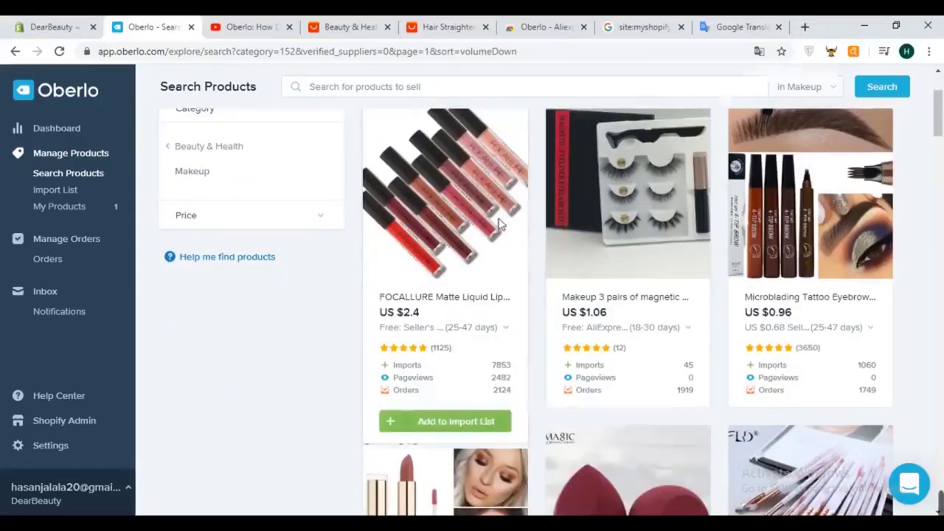
click(499, 225)
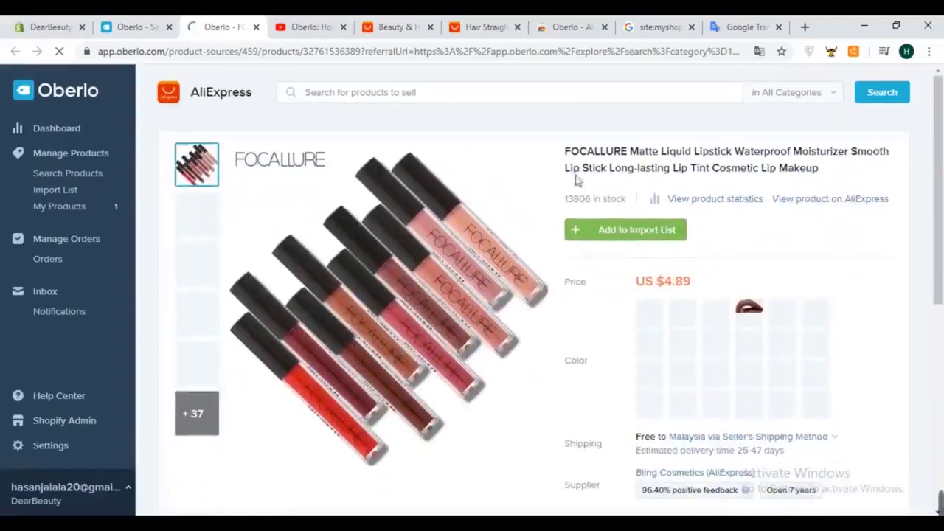
Review the lipstick's title and stock information, and display its third product image, the feedback graphic.
drag(559, 157, 838, 176)
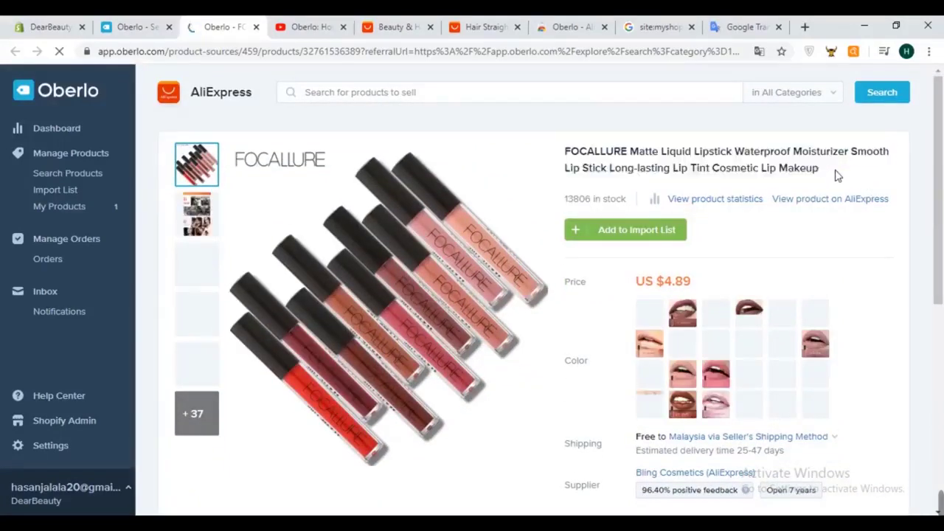
triple_click(560, 207)
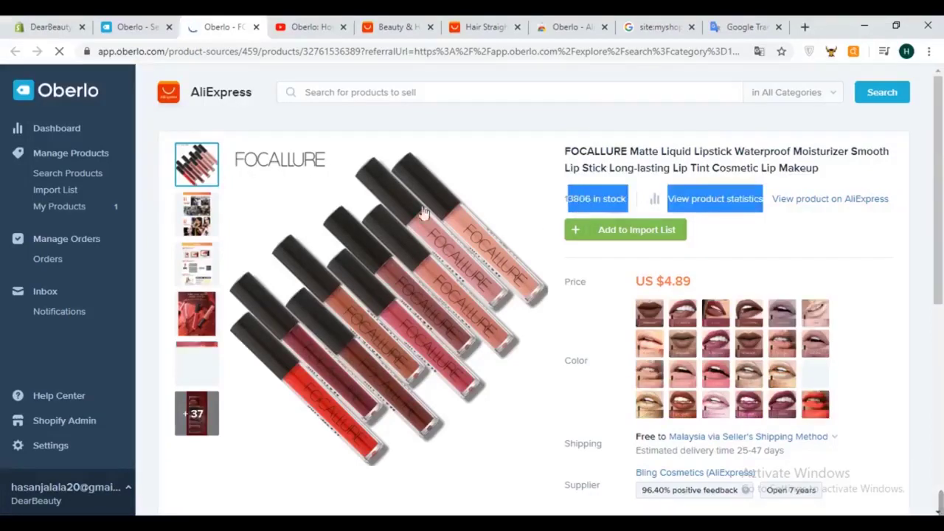
click(546, 123)
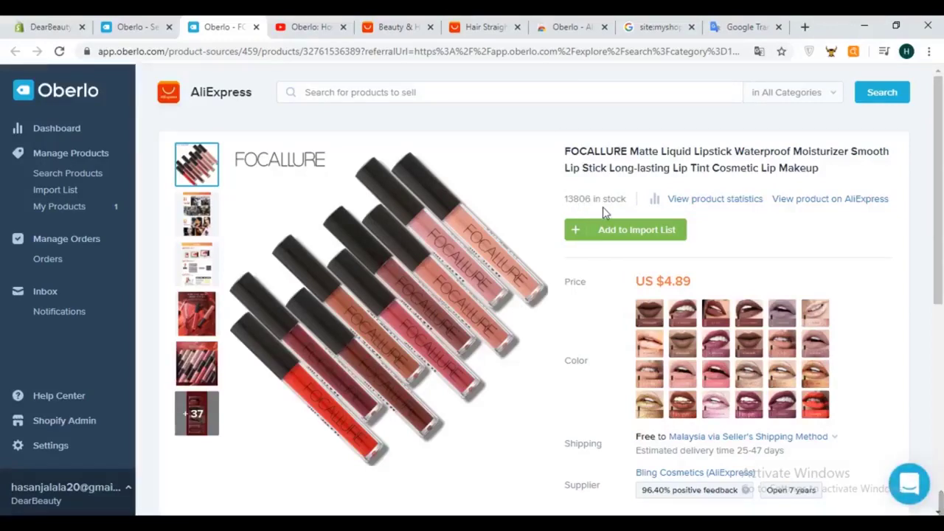
click(198, 263)
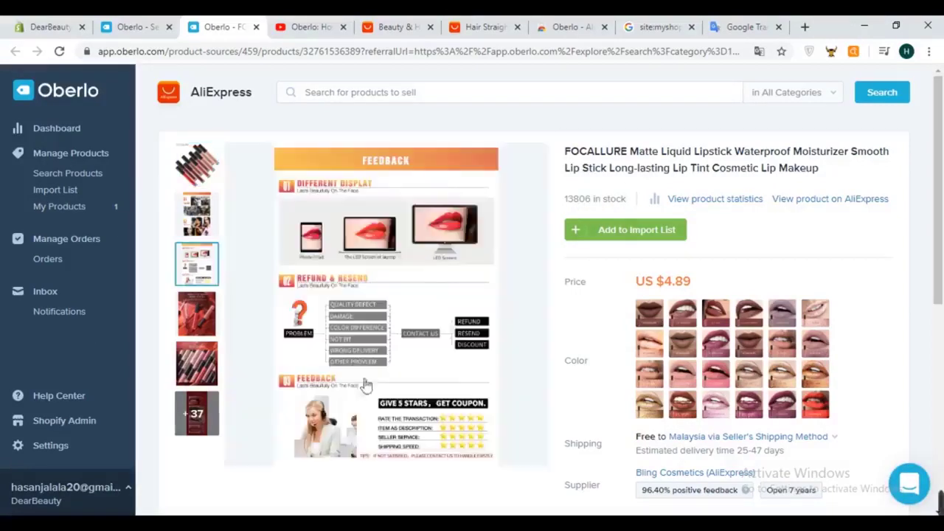
Examine the lipstick's supplier ratings, product statistics and description.
scroll(624, 353, down, 4)
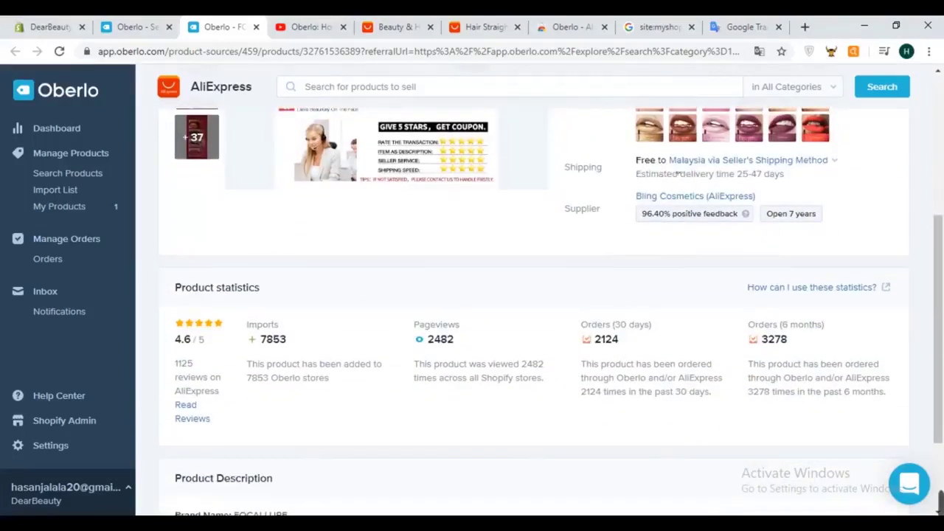
scroll(663, 236, down, 1)
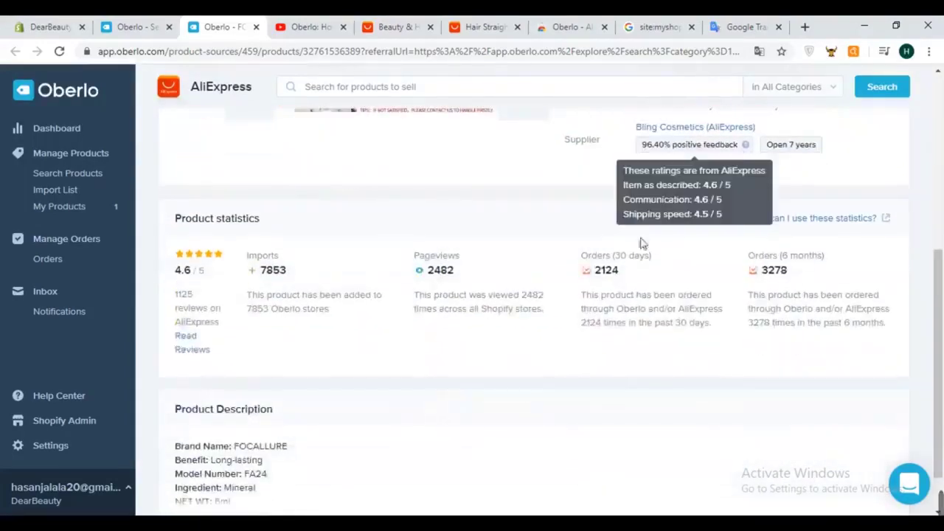
scroll(193, 235, down, 1)
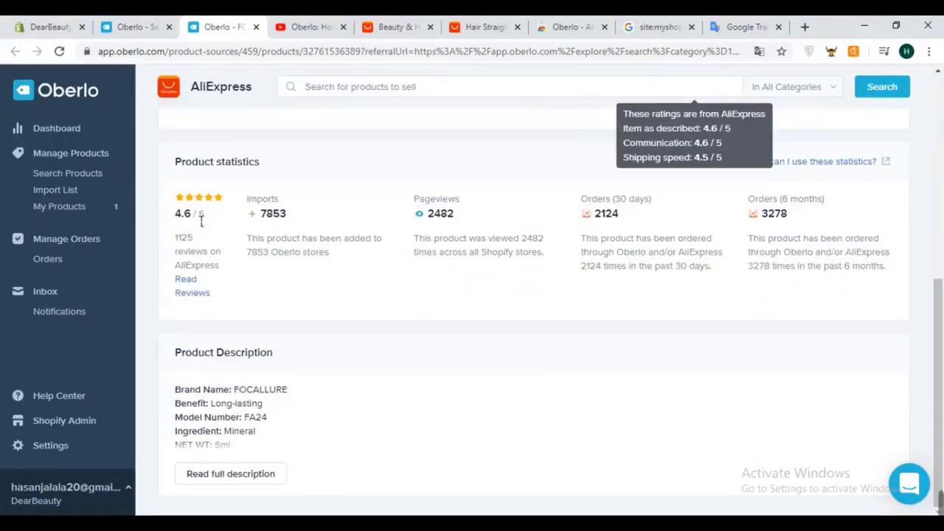
scroll(656, 263, up, 5)
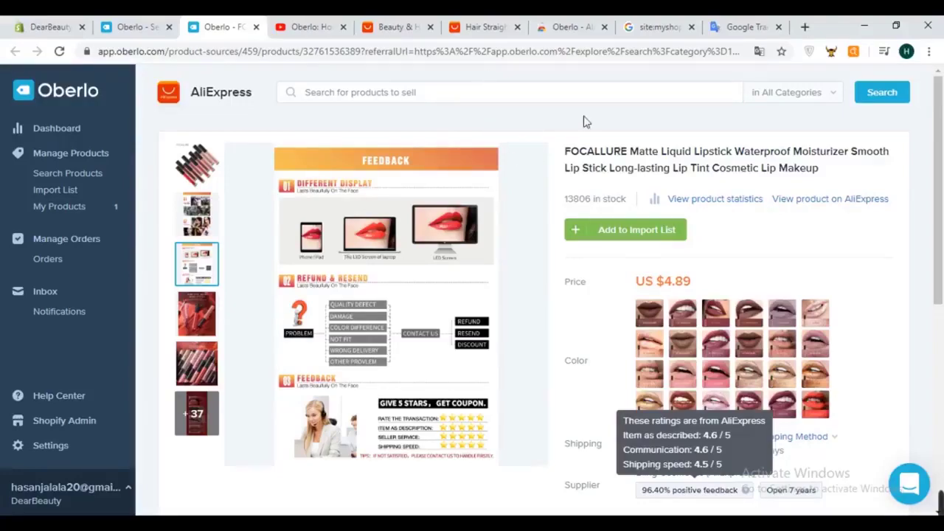
scroll(563, 170, down, 4)
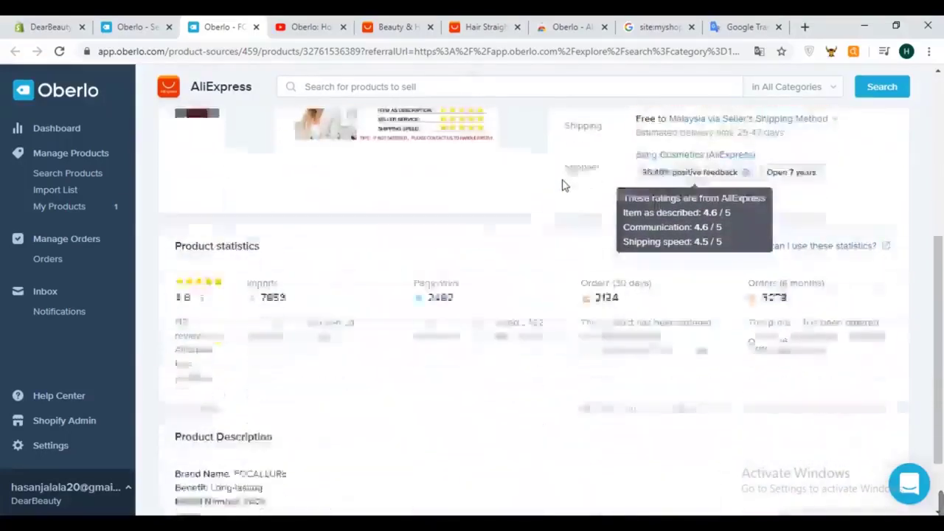
scroll(398, 238, down, 1)
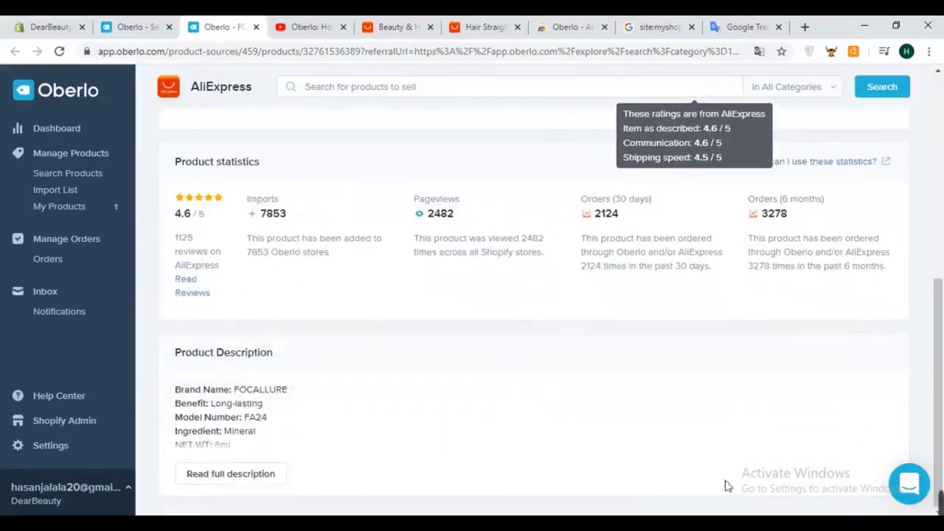
scroll(351, 318, up, 2)
scroll(200, 259, down, 1)
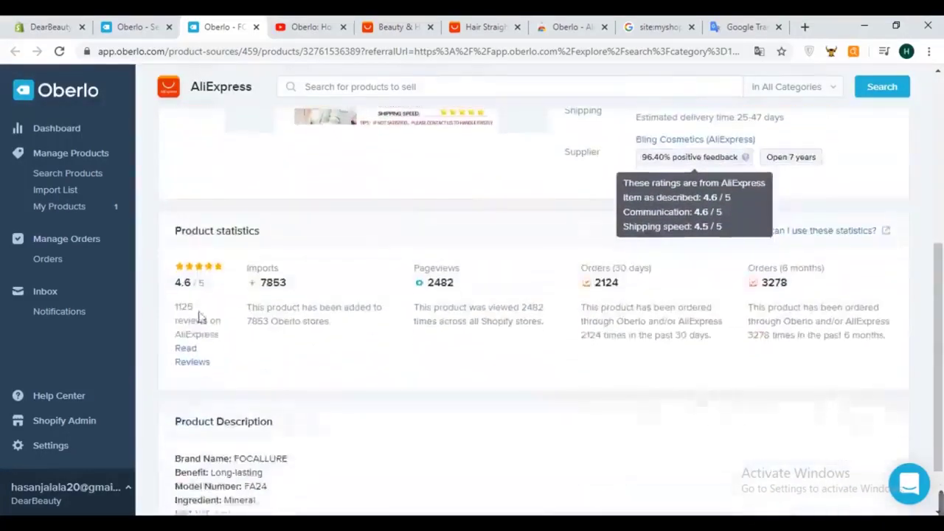
scroll(238, 264, down, 1)
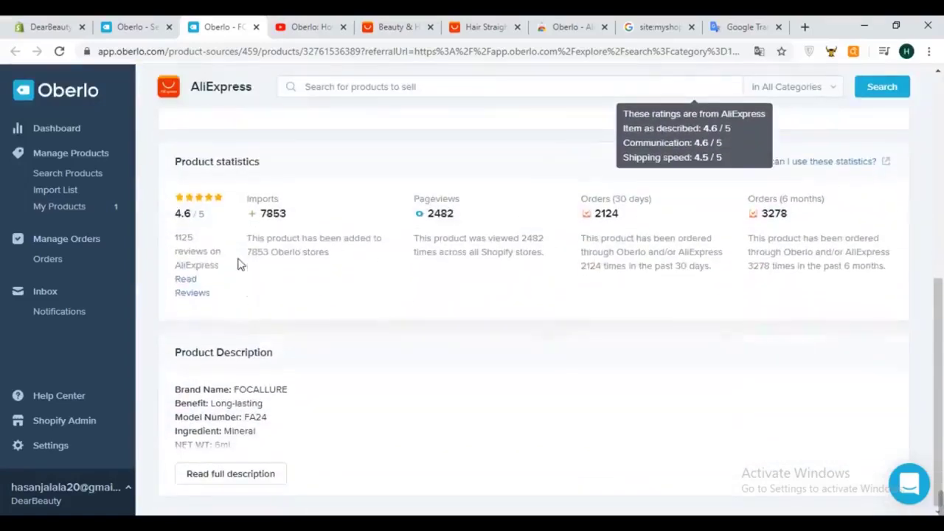
Highlight the lipstick's review, import, pageview, 30-day order and 6-month order figures one after another.
triple_click(185, 237)
click(169, 244)
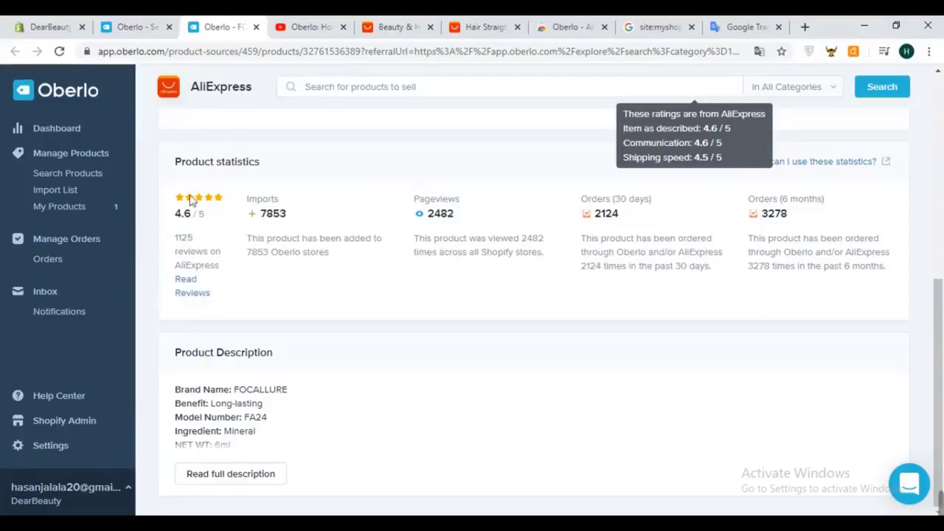
double_click(288, 215)
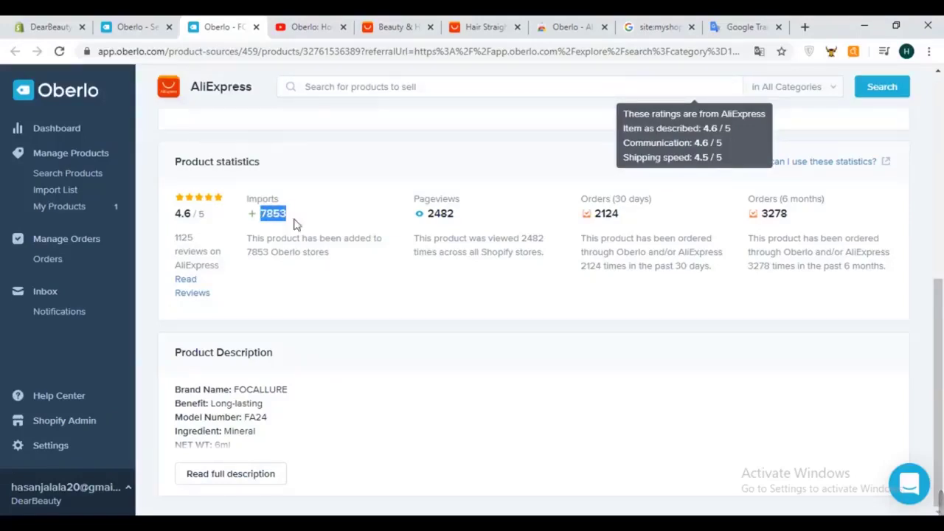
click(253, 213)
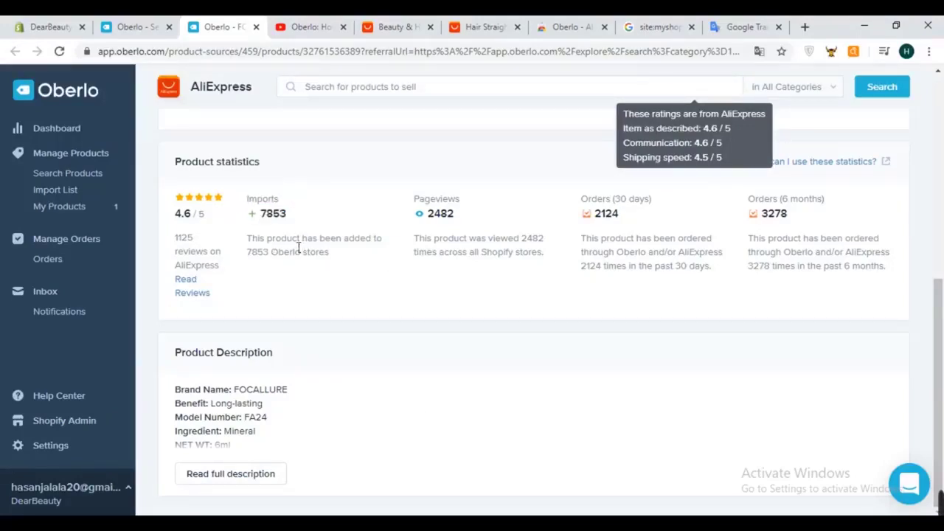
drag(451, 221, 429, 218)
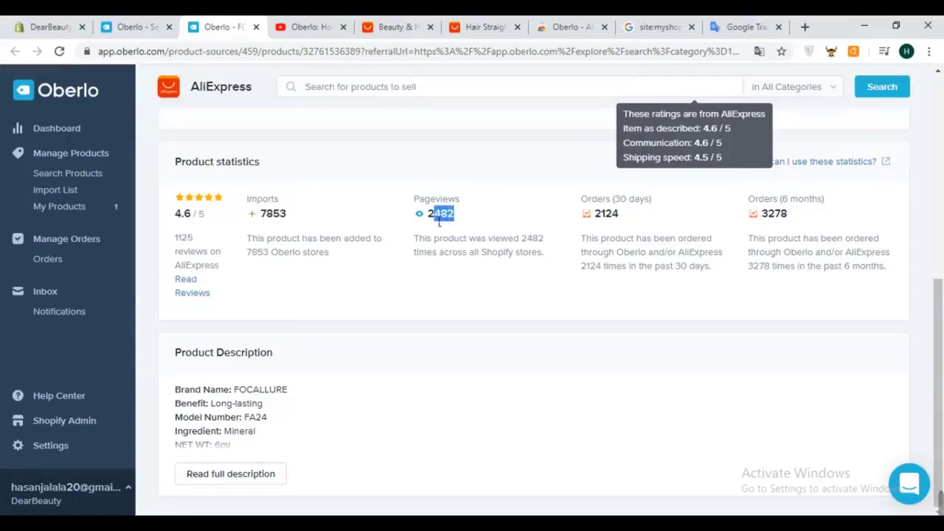
click(550, 306)
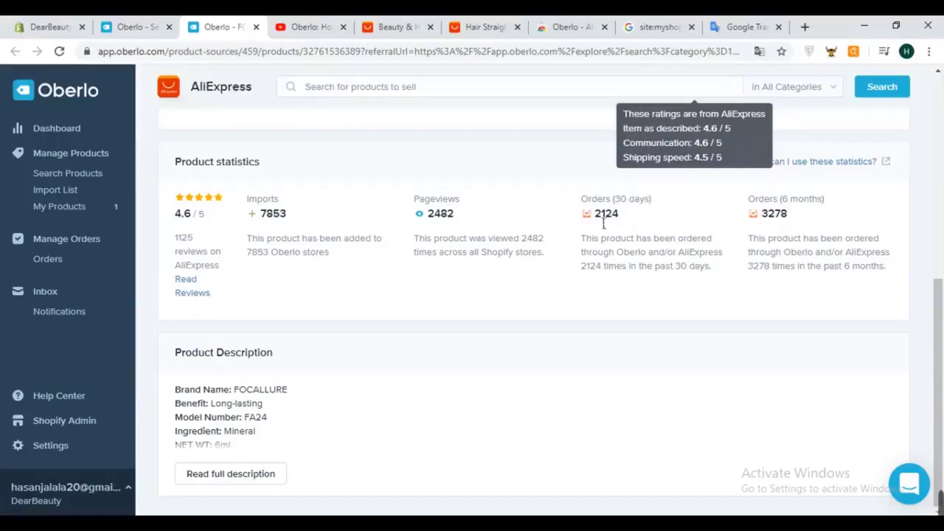
drag(591, 219, 631, 221)
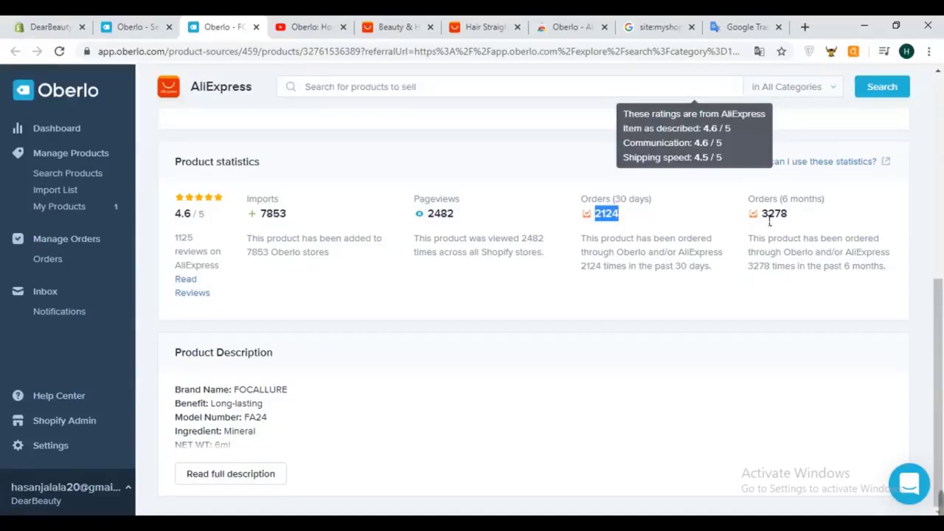
drag(762, 214, 806, 218)
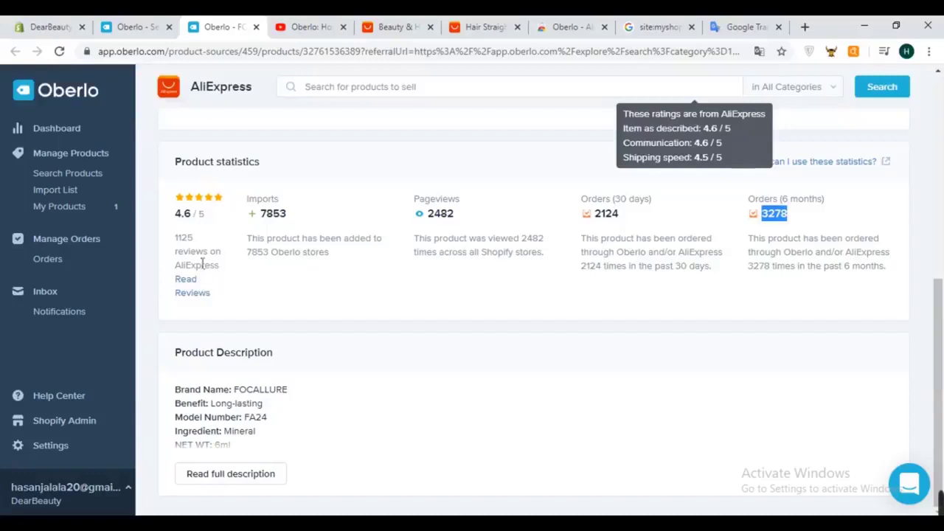
Open the lipstick's AliExpress page from its reviews link and examine the listing's overview, shade images and purchase details.
click(185, 287)
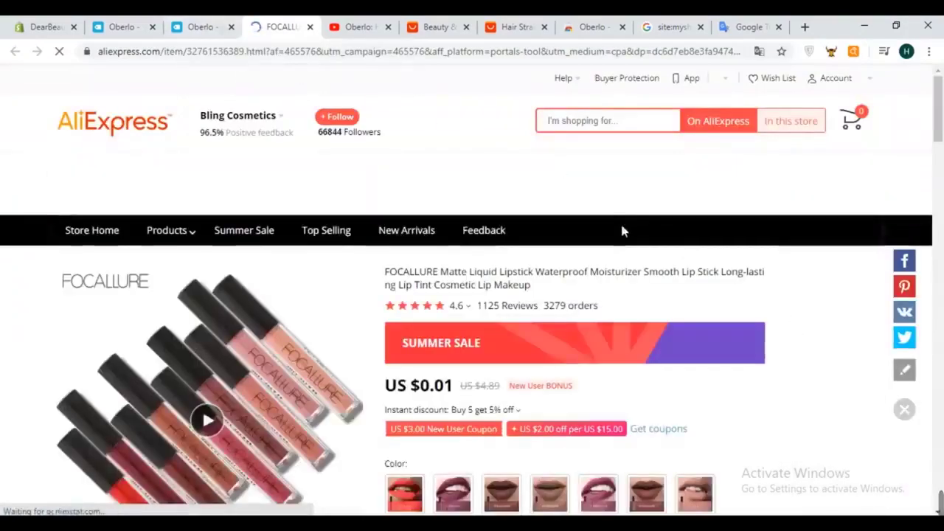
scroll(550, 169, down, 4)
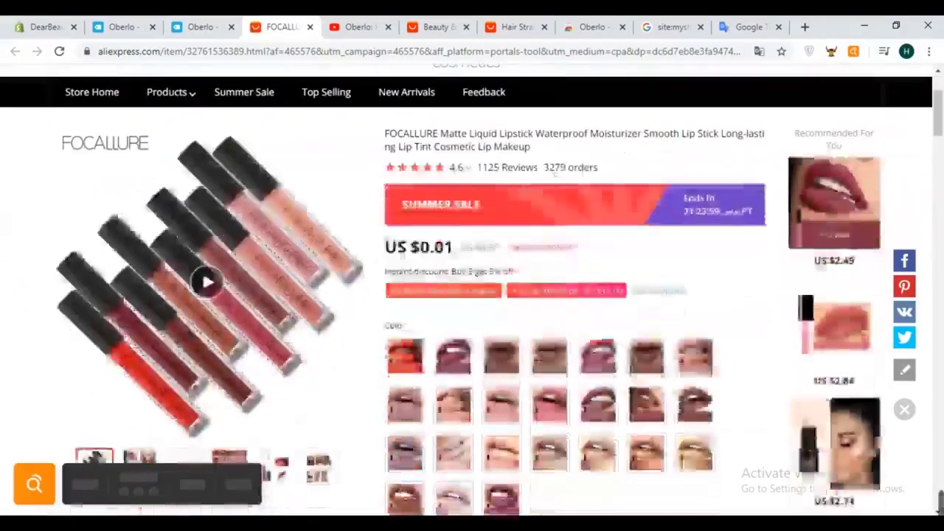
scroll(517, 204, down, 10)
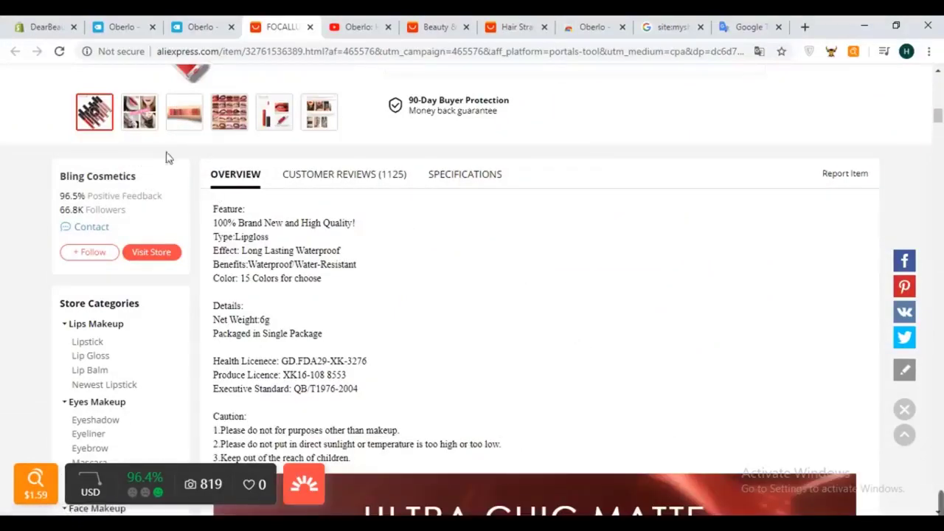
scroll(309, 169, down, 8)
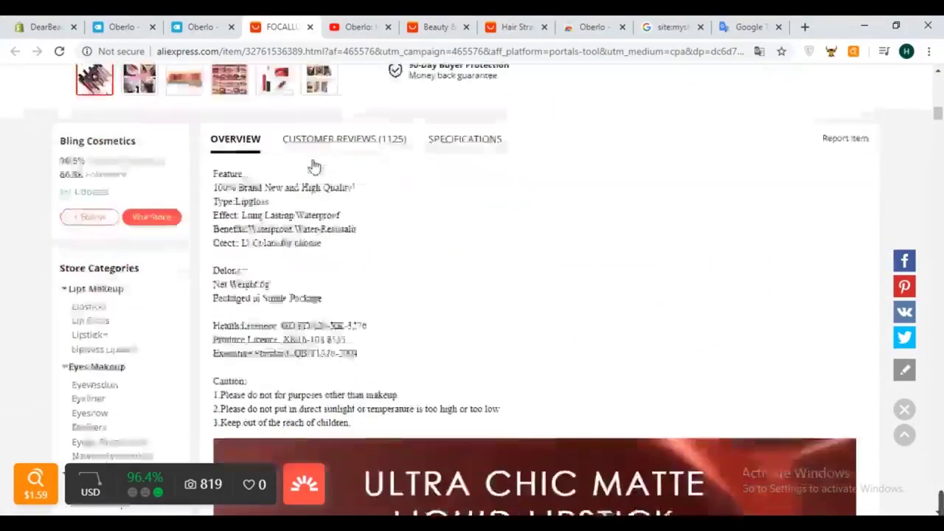
scroll(303, 313, down, 15)
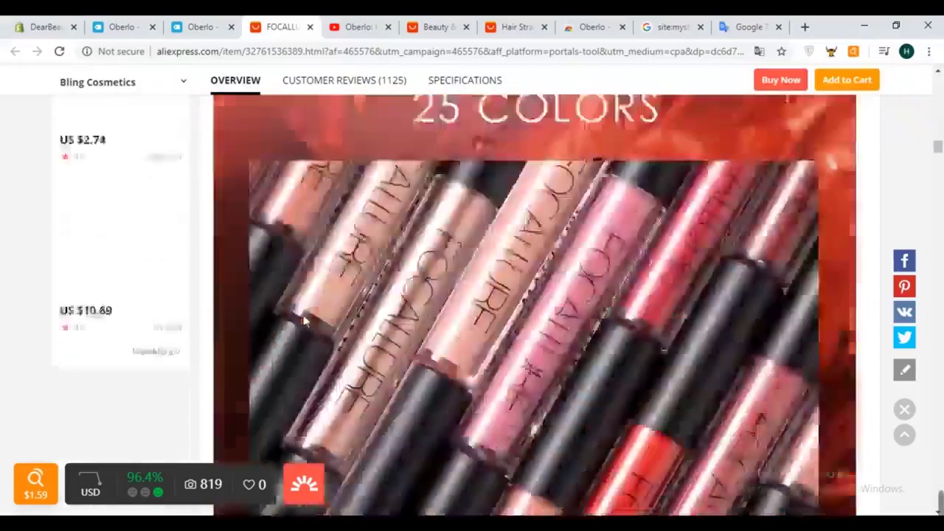
scroll(640, 290, down, 5)
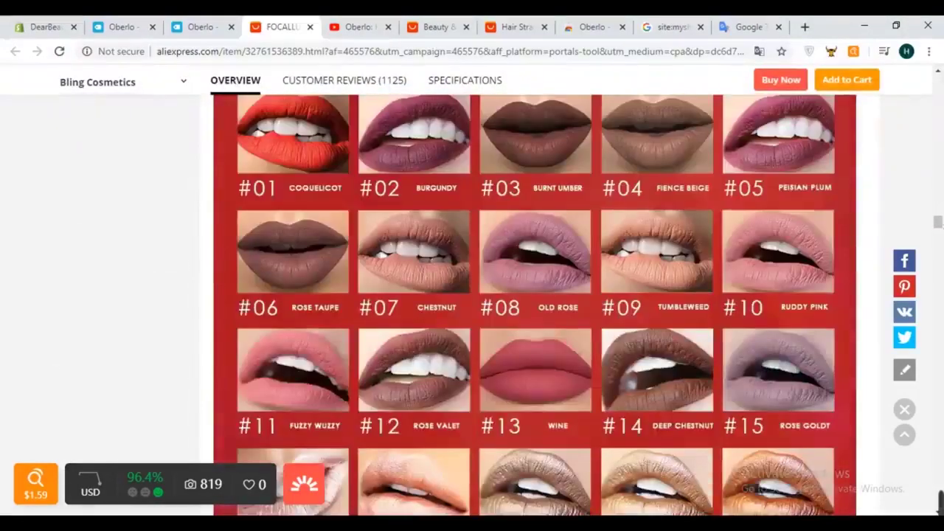
scroll(941, 313, down, 8)
drag(940, 313, 937, 84)
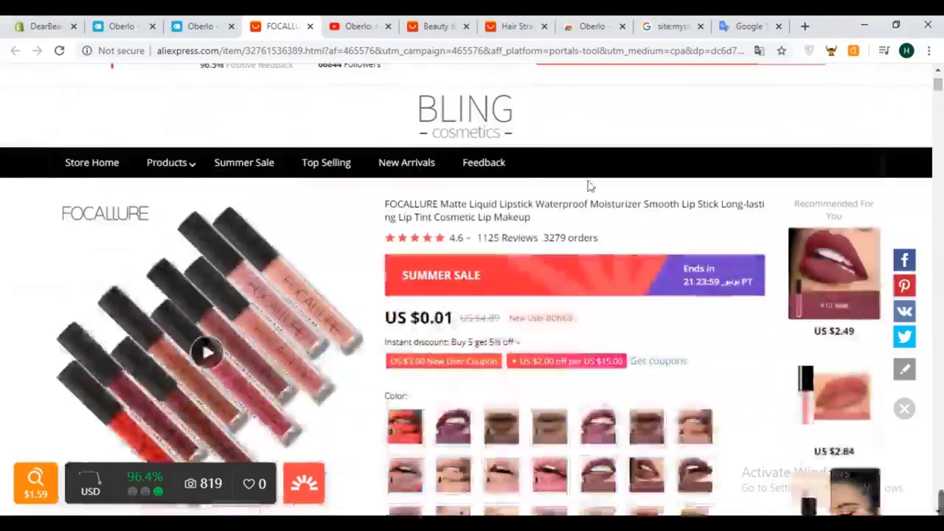
scroll(530, 182, down, 20)
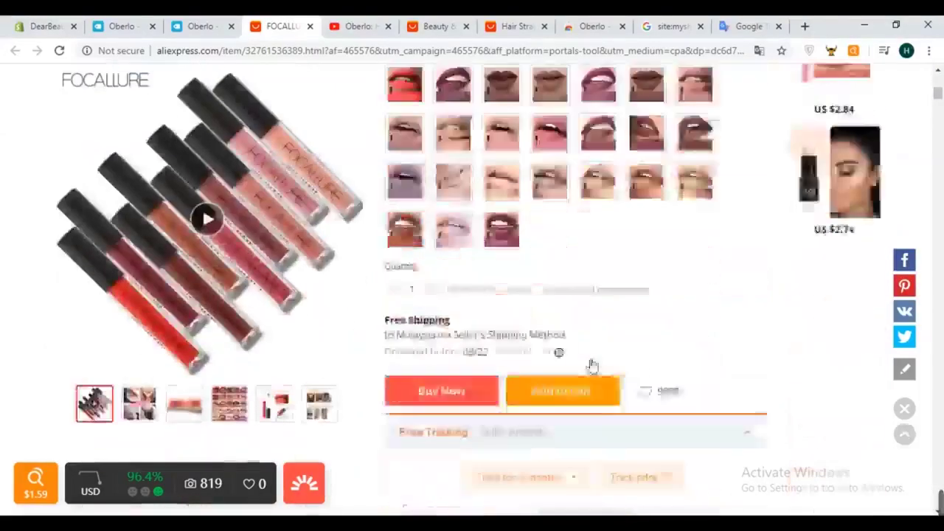
scroll(429, 269, down, 8)
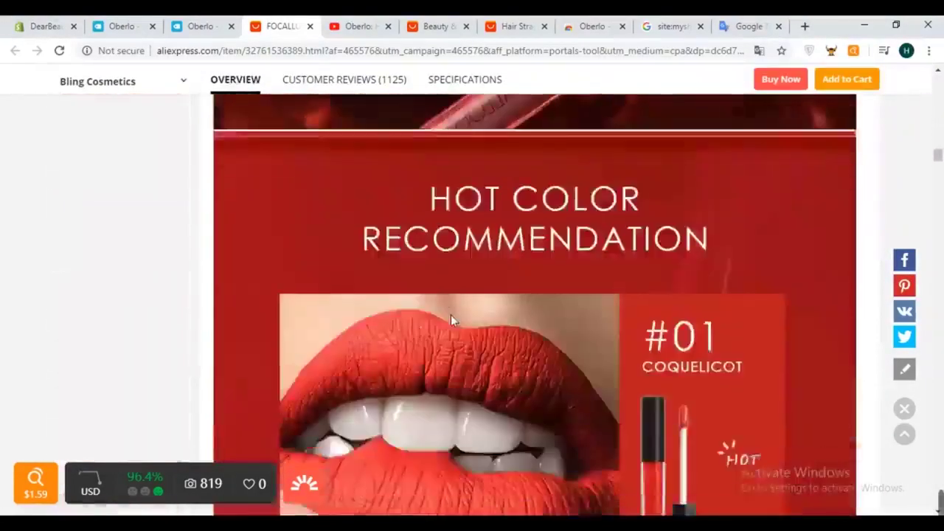
scroll(544, 329, up, 15)
scroll(531, 317, up, 10)
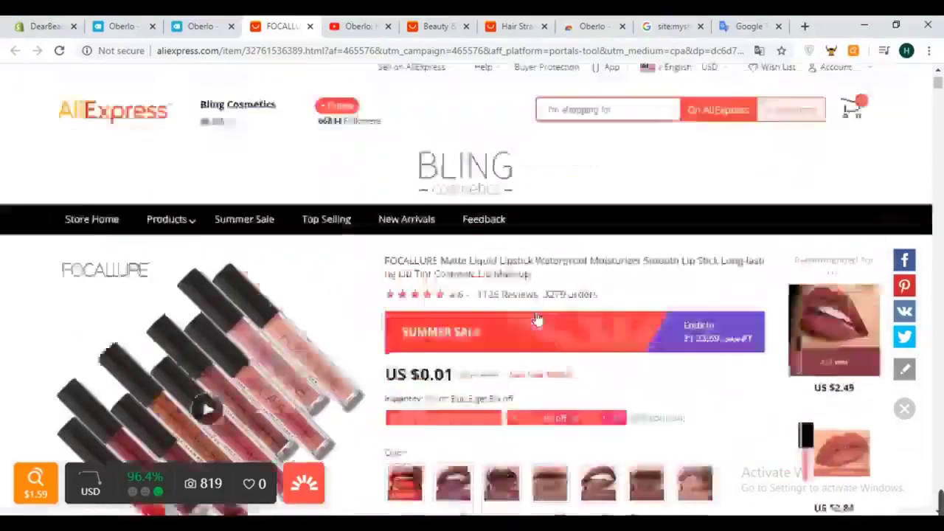
Open the lipstick's customer reviews and examine the breakdown of ratings by star level.
scroll(533, 231, down, 2)
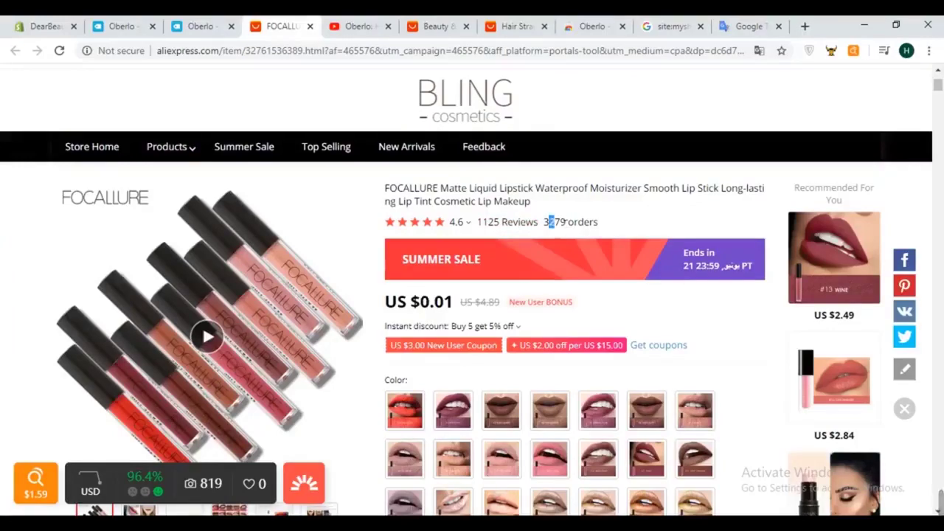
click(514, 228)
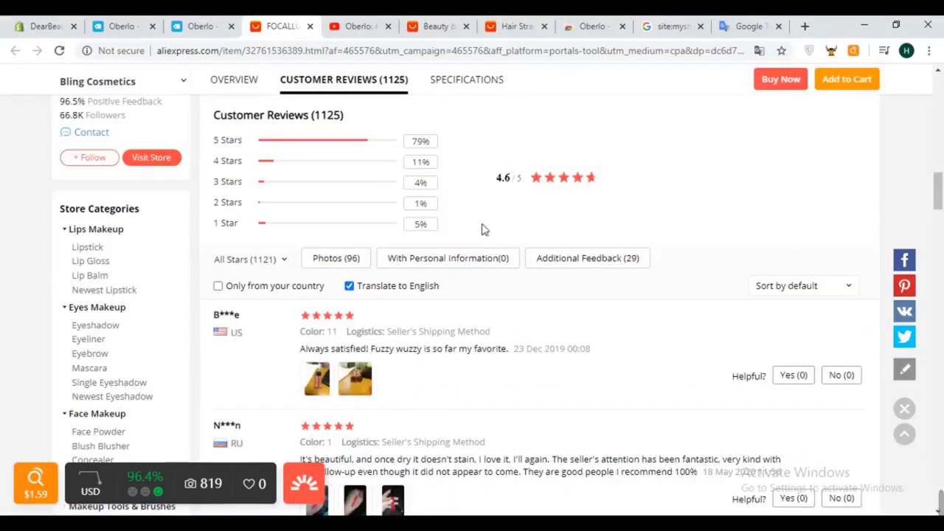
scroll(497, 167, up, 3)
scroll(497, 166, down, 2)
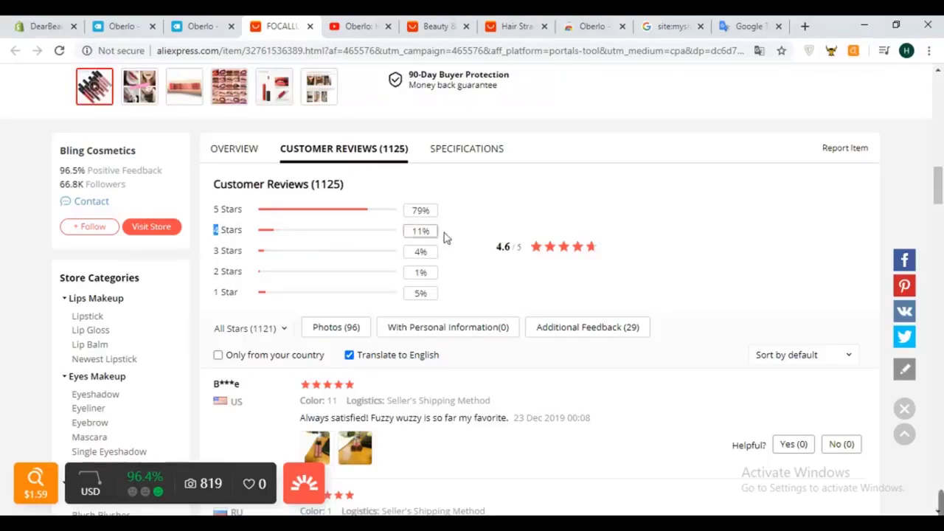
Read the first page of the lipstick's customer reviews, including the buyers' photos and additional feedback.
scroll(445, 237, down, 4)
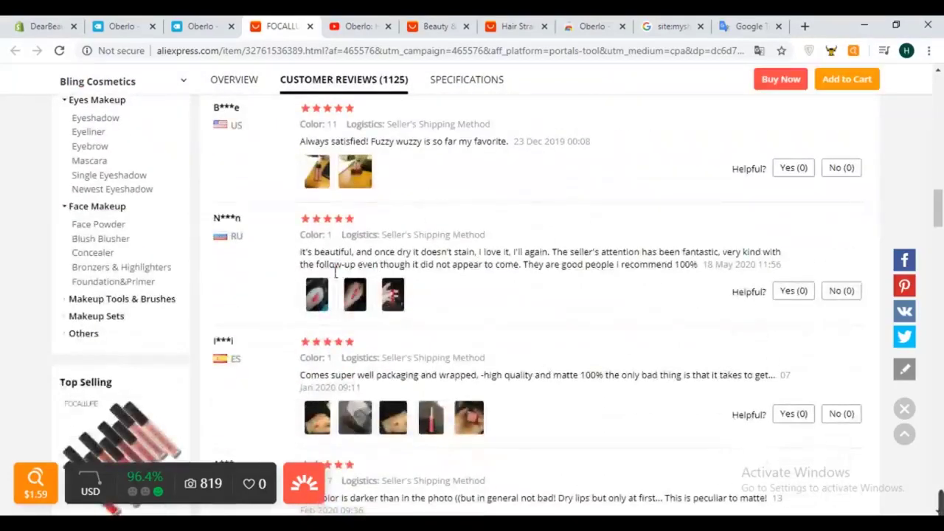
scroll(489, 290, up, 3)
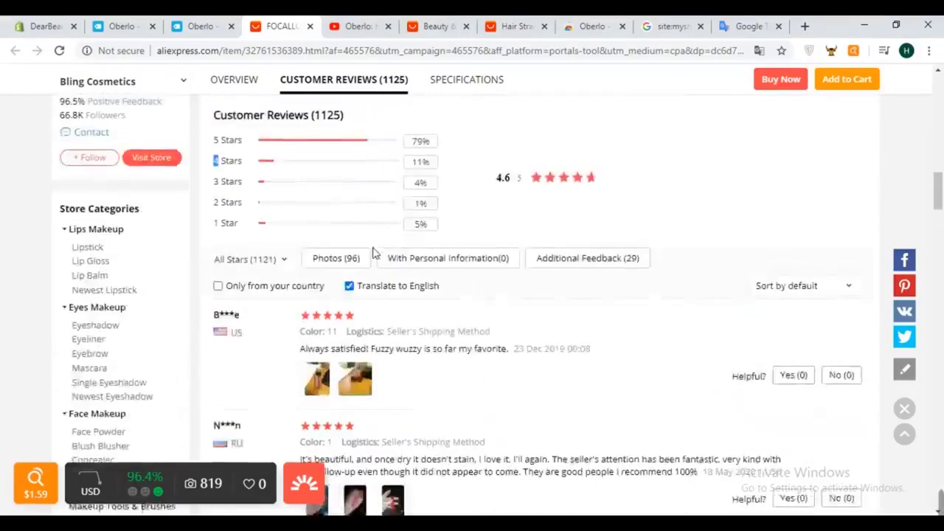
scroll(507, 348, down, 4)
scroll(268, 216, down, 1)
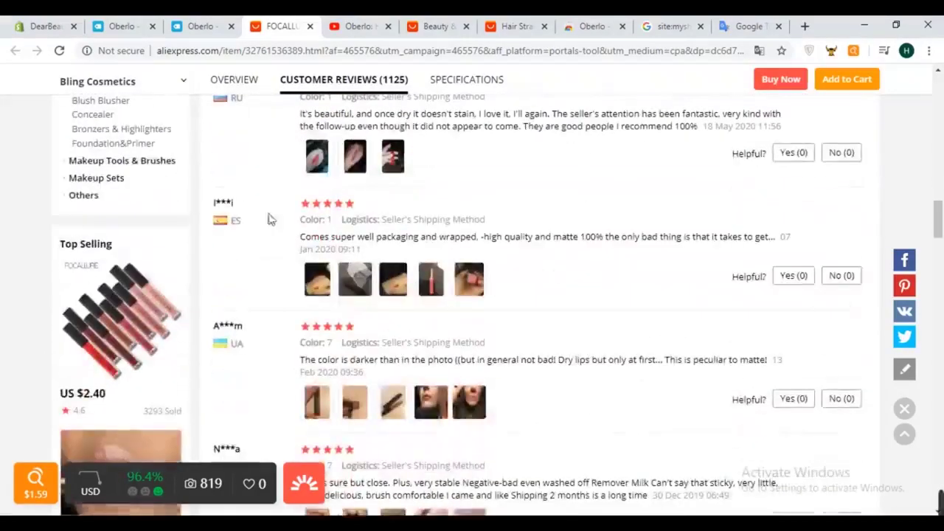
scroll(569, 243, down, 3)
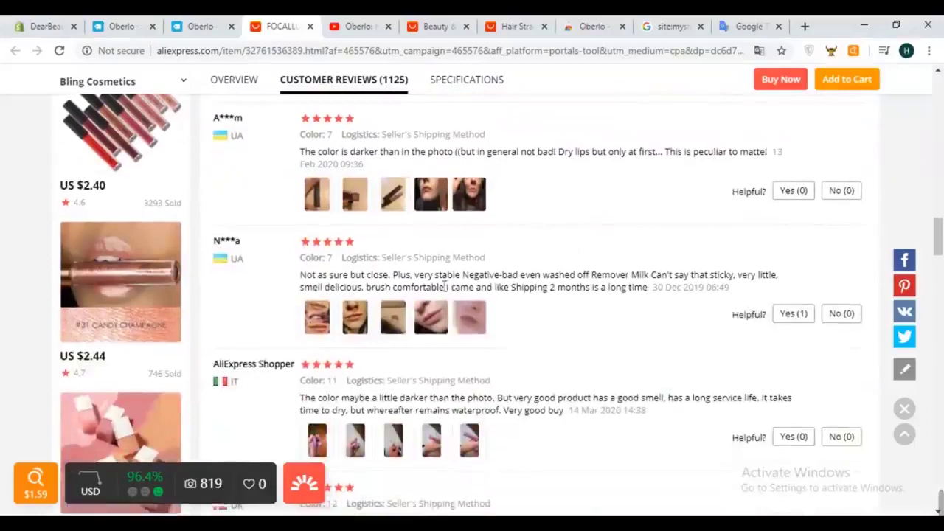
scroll(507, 171, down, 7)
scroll(458, 268, up, 1)
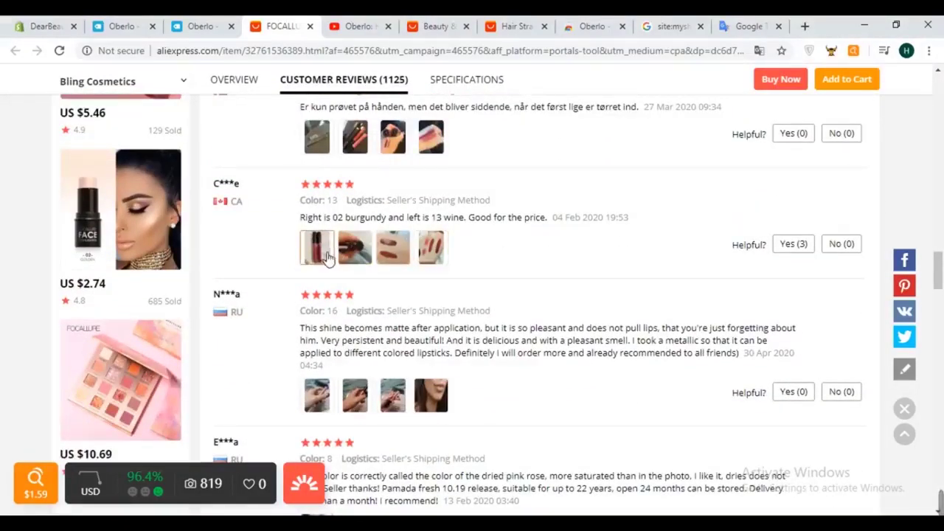
scroll(508, 277, down, 9)
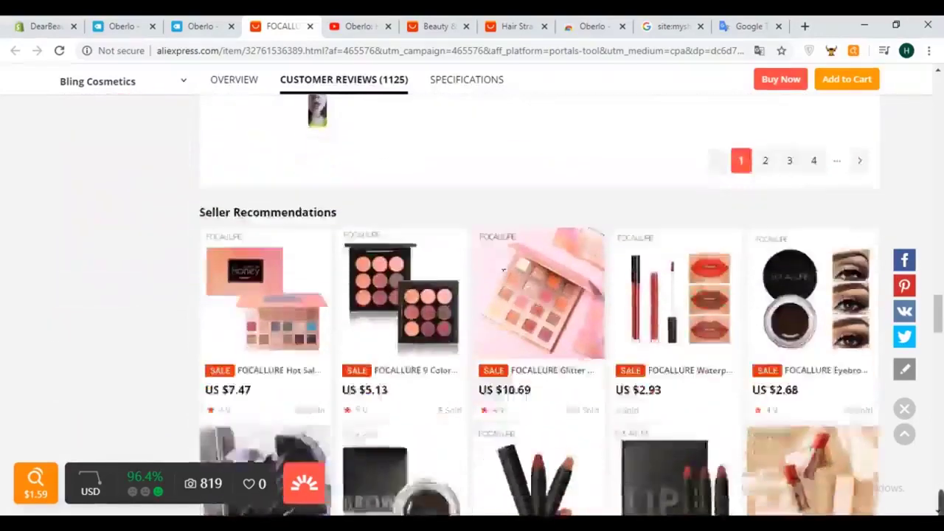
scroll(504, 268, up, 6)
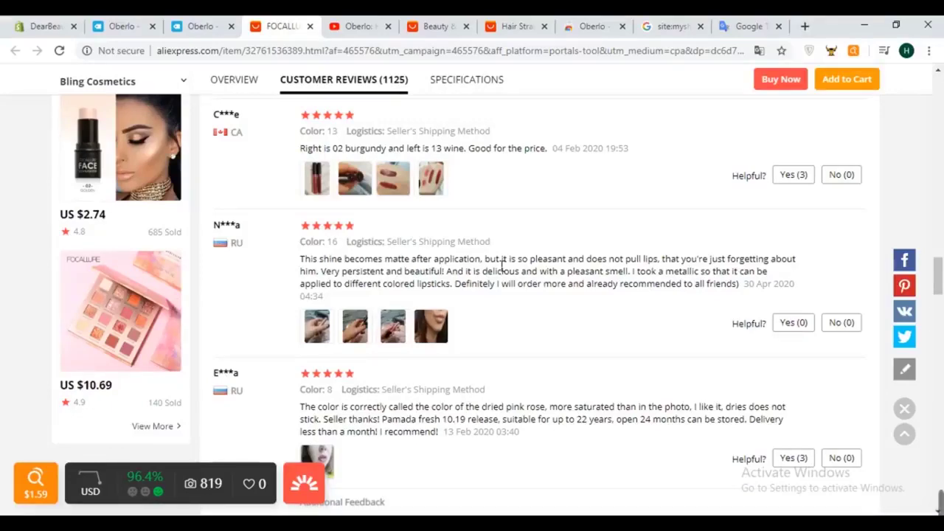
scroll(579, 250, up, 9)
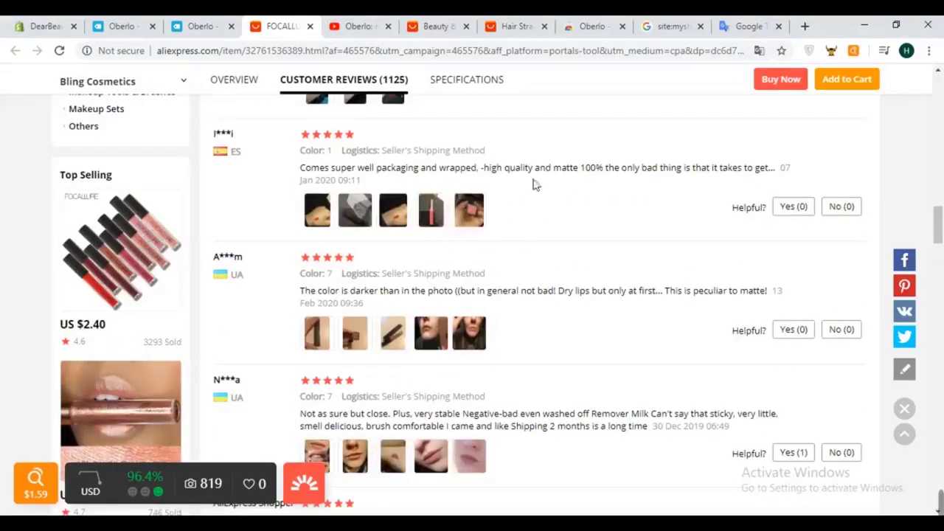
scroll(408, 246, down, 9)
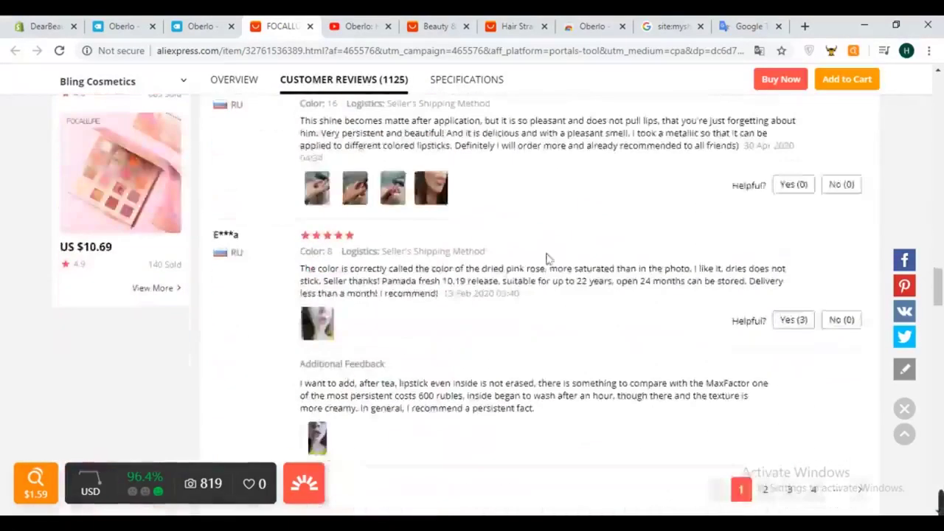
scroll(489, 191, down, 5)
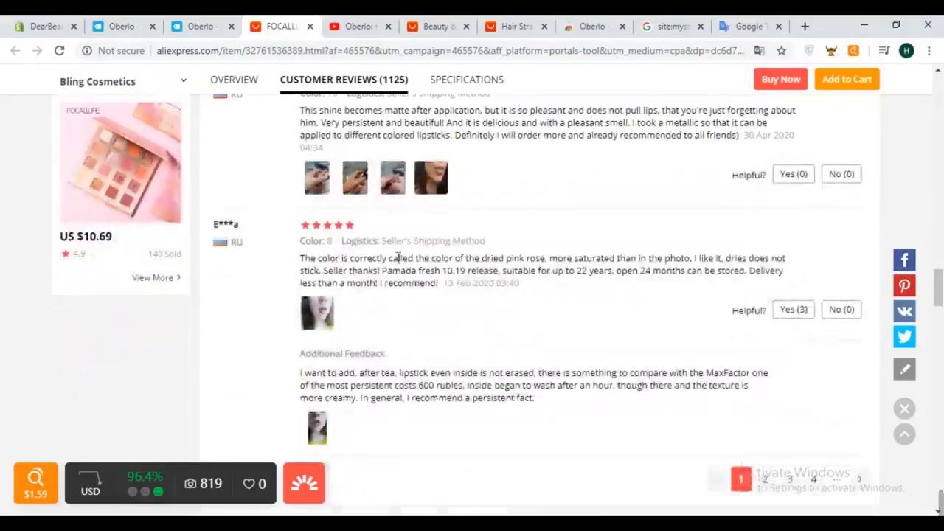
Go back through the buyers' comments and re-examine the overall star-rating breakdown.
scroll(436, 242, up, 12)
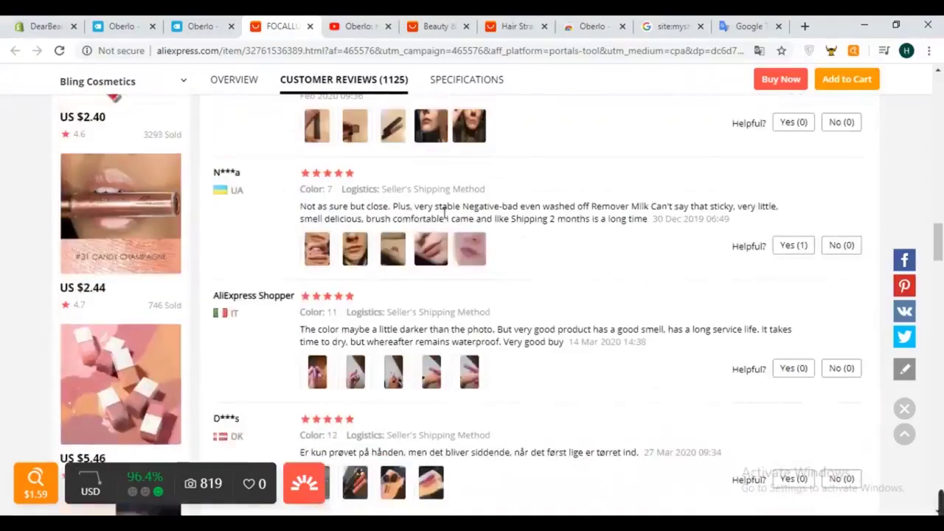
scroll(457, 206, up, 4)
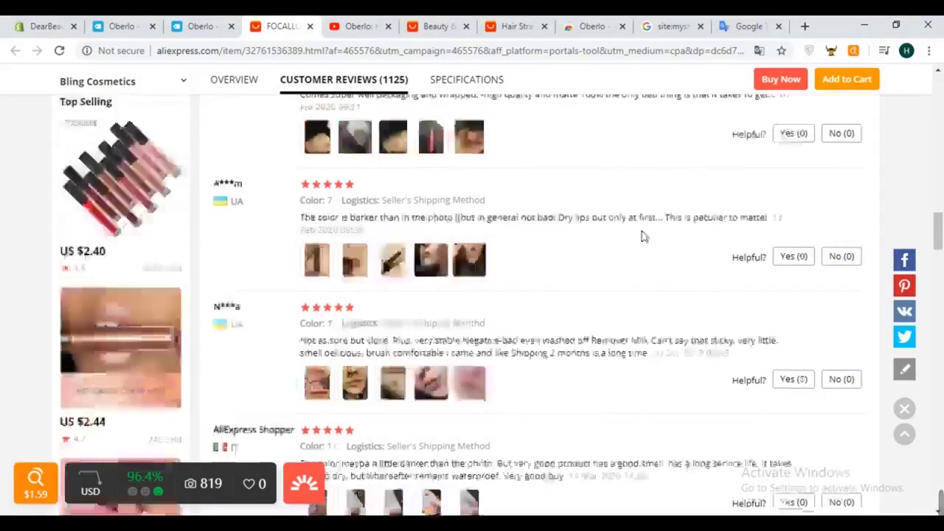
scroll(630, 249, up, 3)
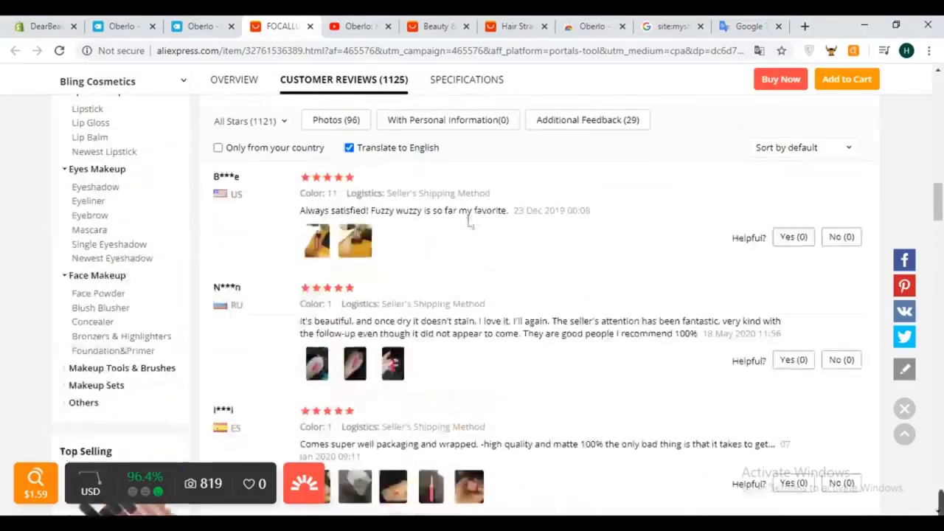
scroll(464, 228, down, 1)
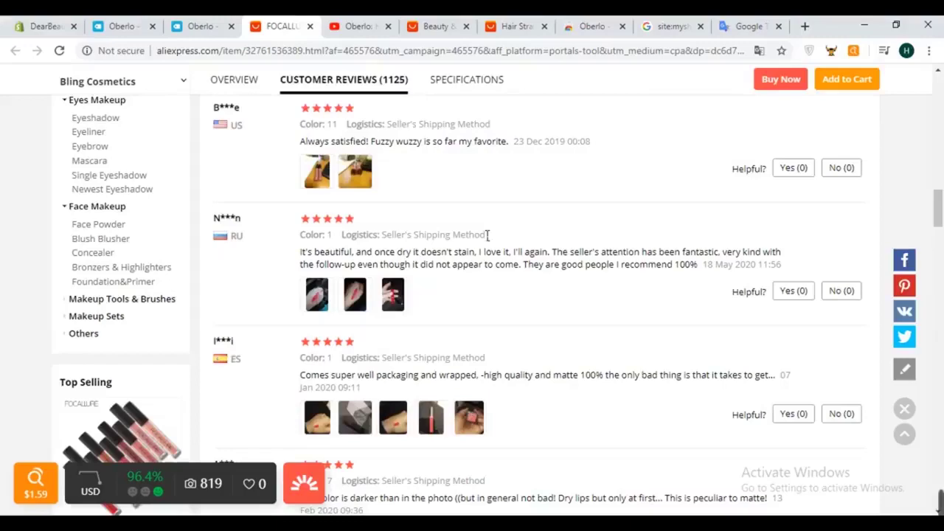
scroll(472, 224, up, 3)
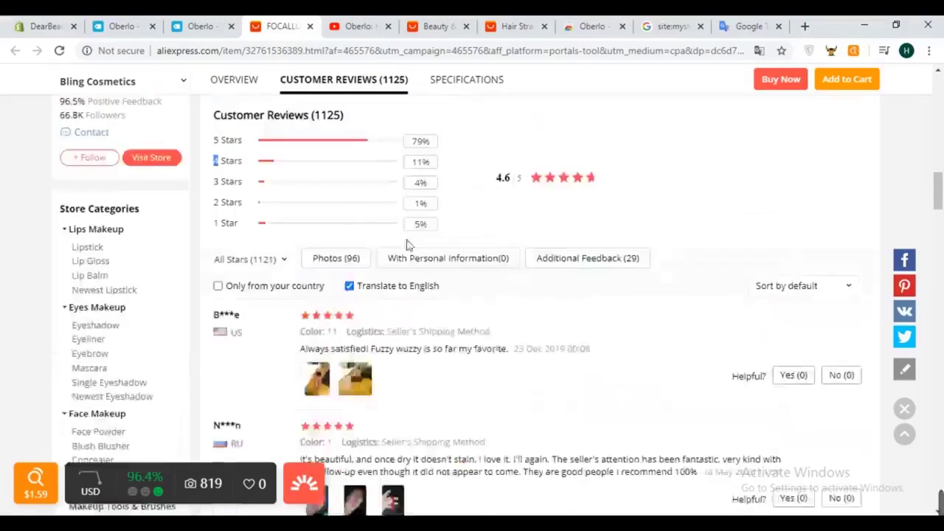
scroll(411, 312, down, 3)
scroll(386, 273, up, 4)
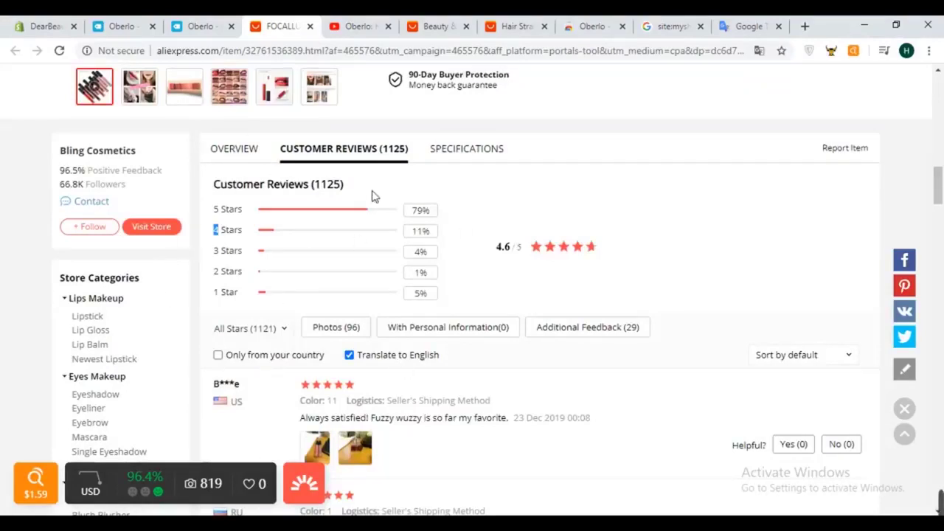
Filter the lipstick's customer reviews to those with photos and look at the filtered list.
scroll(372, 195, down, 1)
click(341, 258)
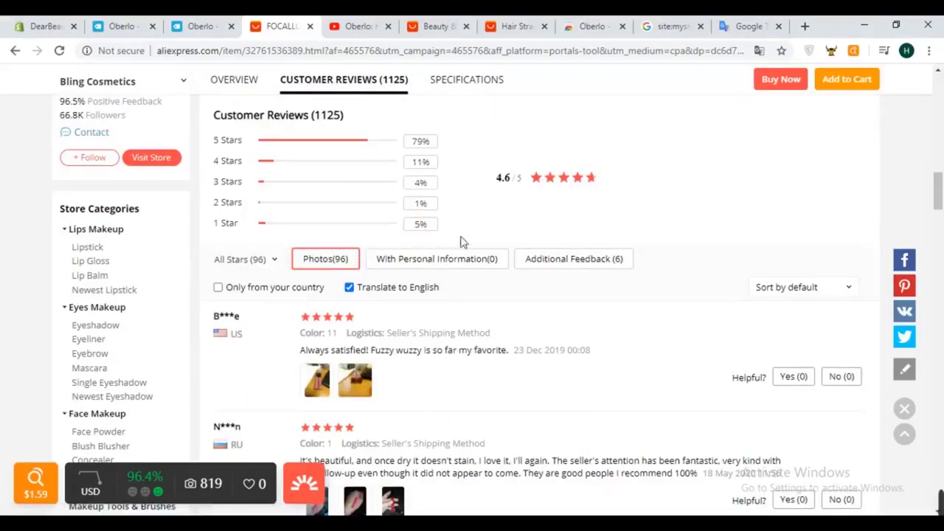
scroll(620, 338, down, 4)
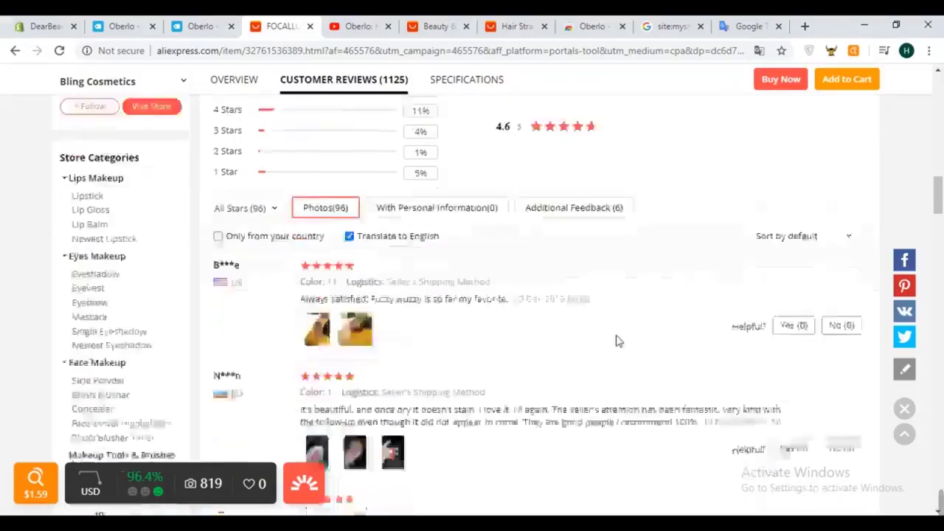
Check the listing's price, shades and gallery again, and return to the reviews with photos.
scroll(543, 348, up, 9)
scroll(604, 273, up, 6)
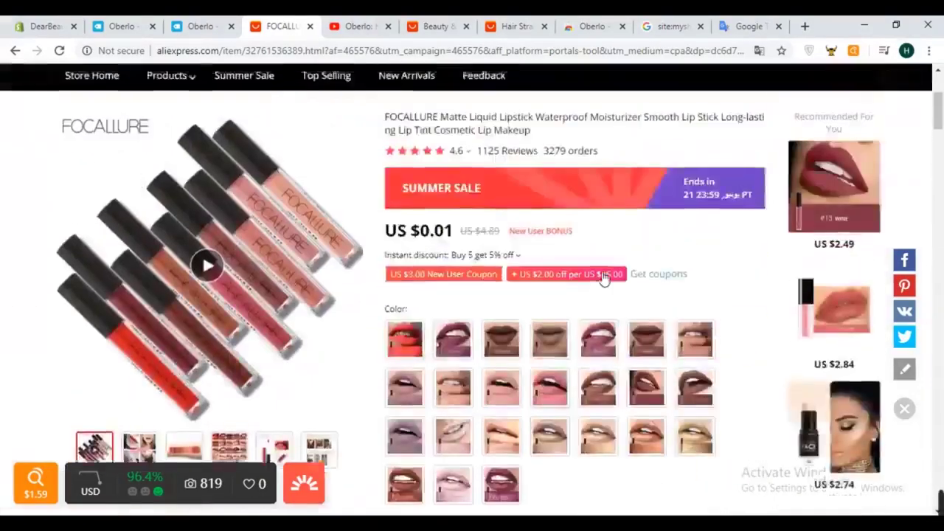
scroll(598, 276, down, 2)
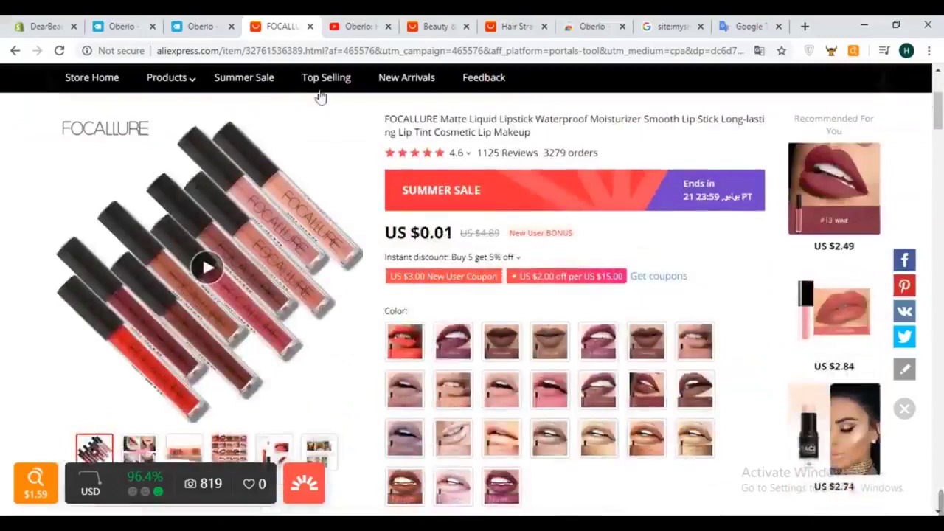
scroll(543, 381, down, 5)
scroll(443, 281, down, 10)
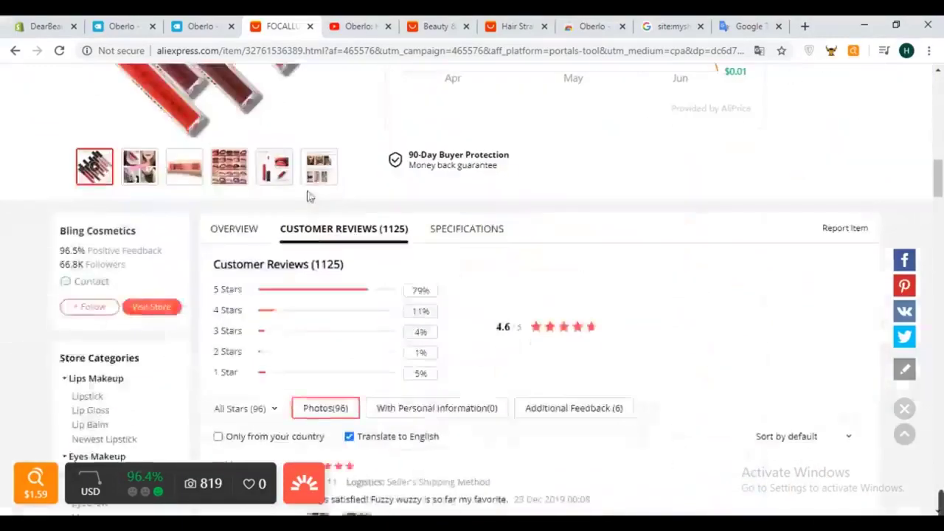
scroll(649, 249, down, 3)
scroll(515, 274, down, 8)
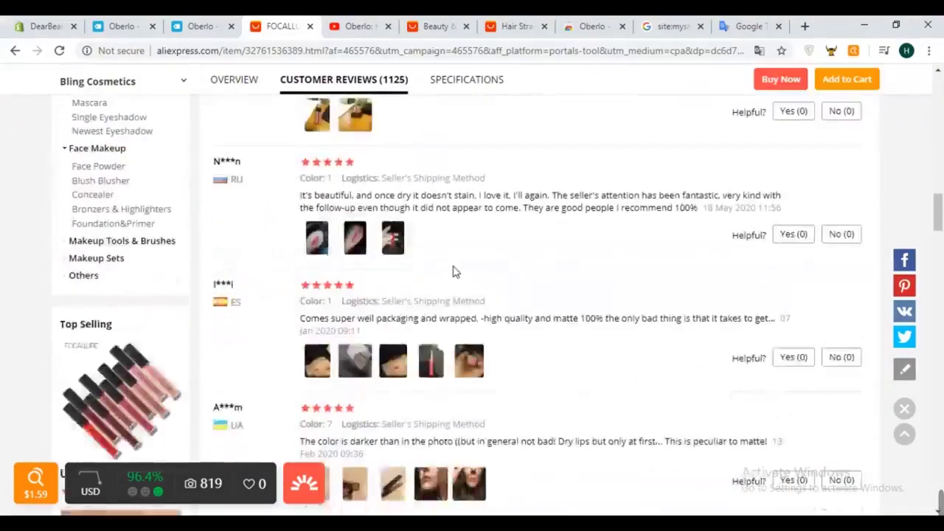
Display the listing's sixth gallery image of buyer feedback, and examine the photo reviews, price tracking, shipping and shade options.
scroll(472, 295, up, 15)
scroll(363, 392, down, 3)
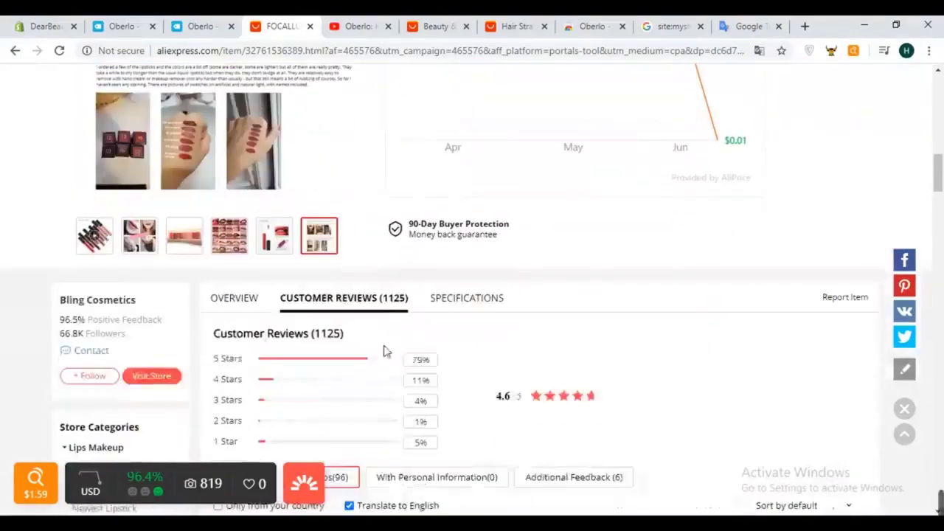
scroll(280, 336, down, 2)
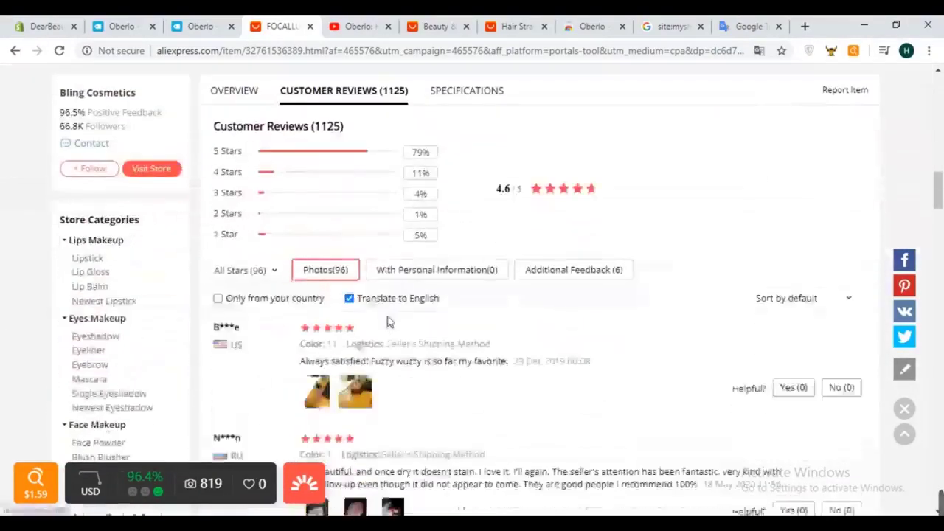
scroll(386, 320, down, 7)
scroll(420, 328, up, 10)
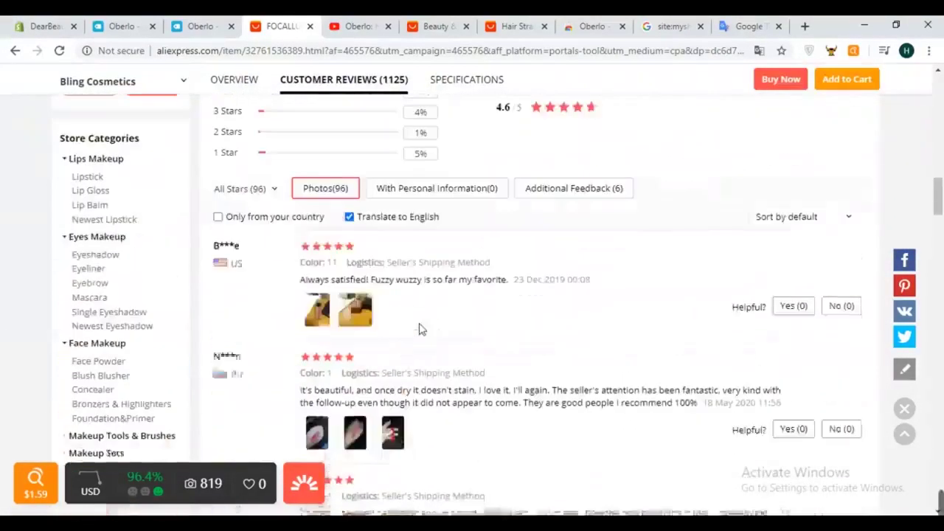
scroll(460, 404, up, 4)
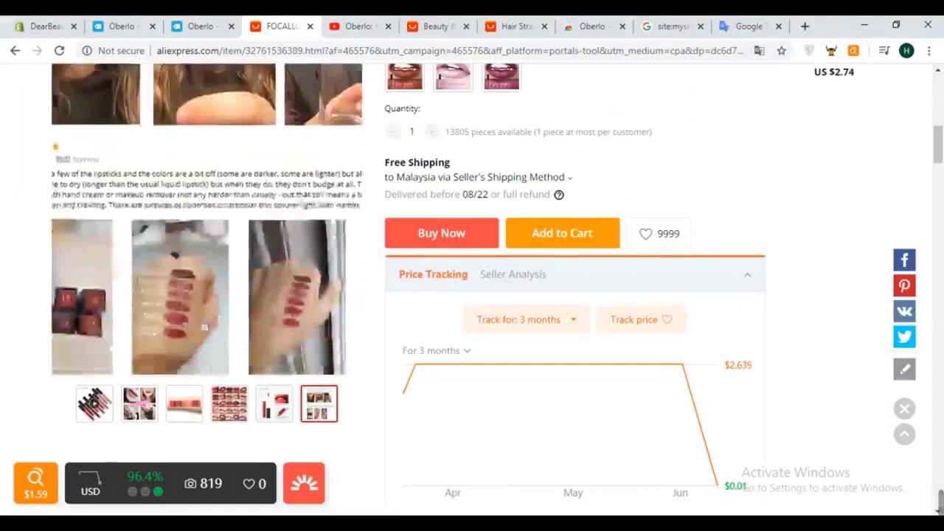
scroll(626, 229, up, 5)
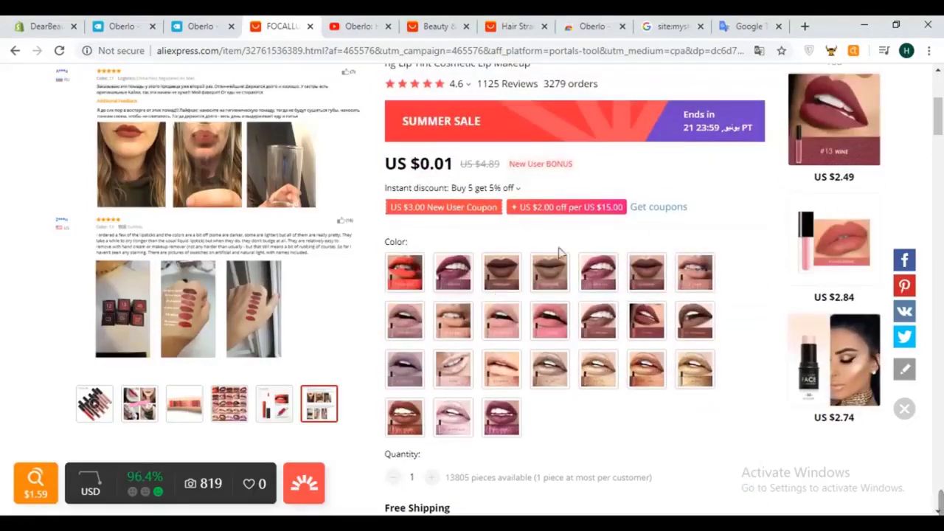
scroll(634, 167, up, 4)
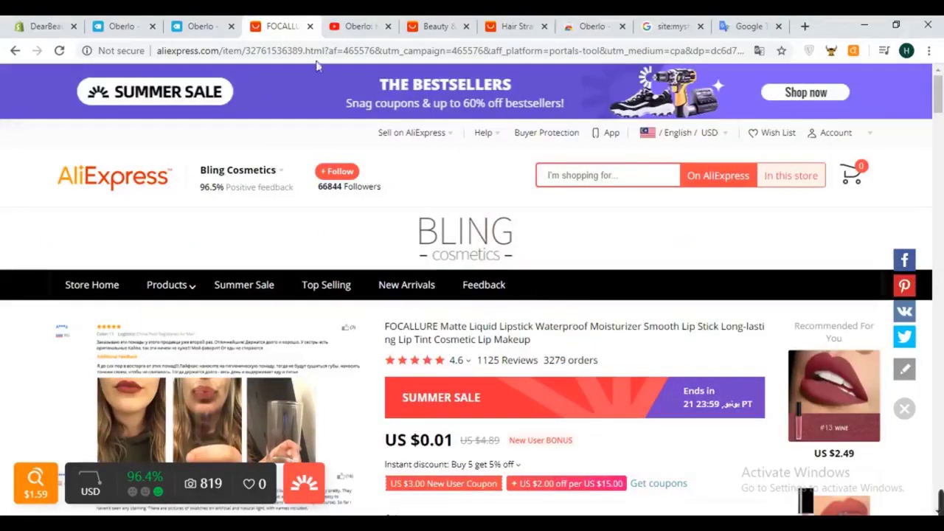
Switch to the lipstick's Oberlo page and review its images, price, supplier ratings, product statistics and description.
click(203, 27)
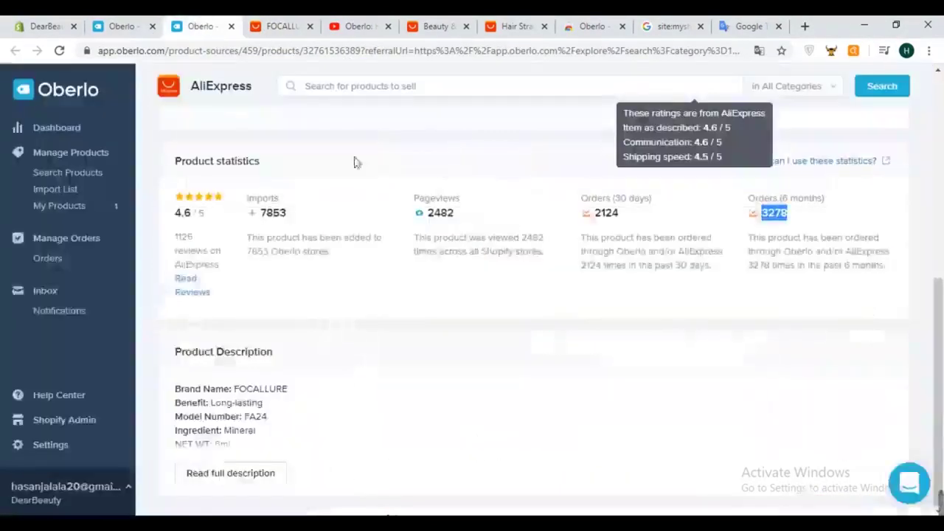
scroll(337, 295, up, 3)
scroll(329, 249, down, 3)
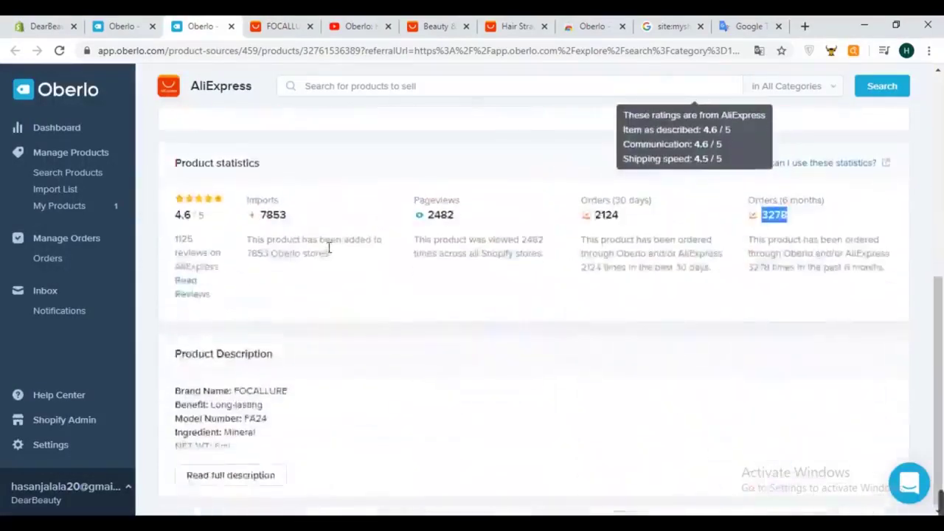
scroll(329, 249, up, 3)
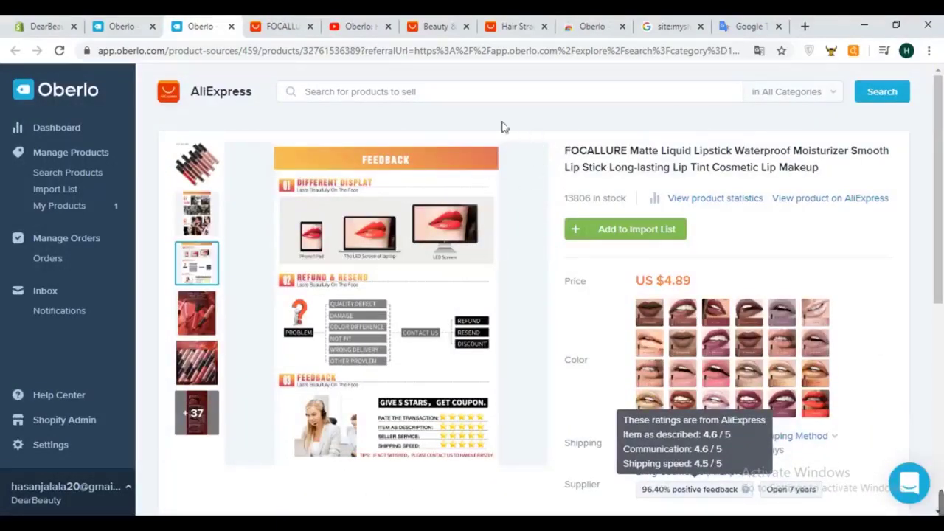
scroll(260, 206, down, 3)
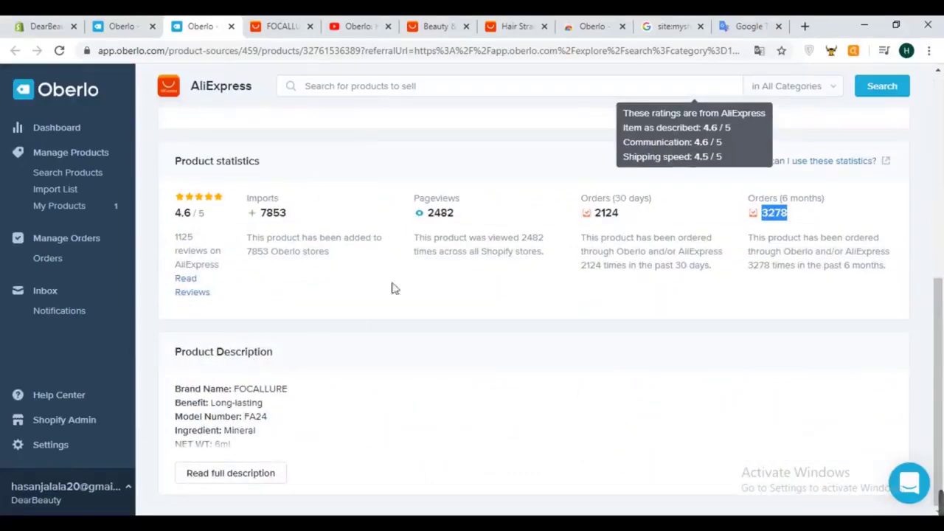
Return to Oberlo's makeup search results and compare the imports, pageviews and orders of the O.TWO.O lip makeup and neighbouring products.
click(281, 171)
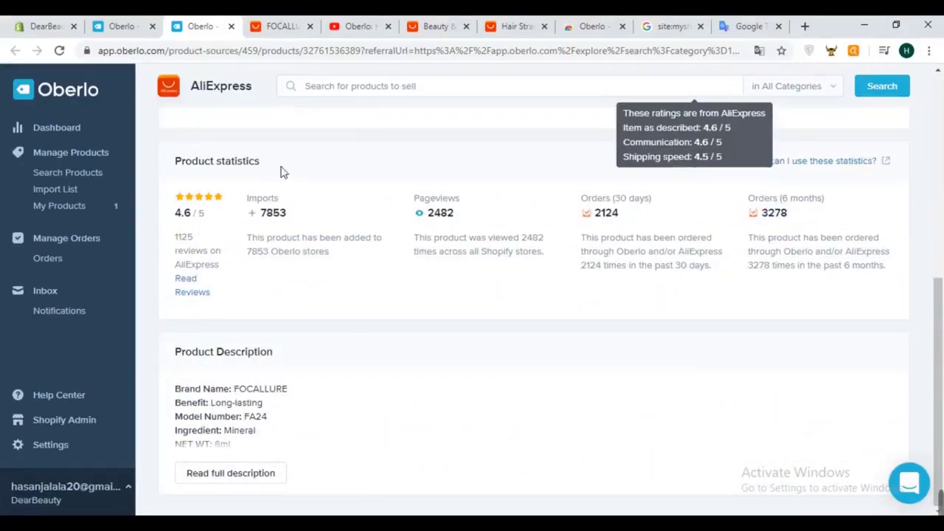
click(124, 26)
scroll(536, 384, down, 4)
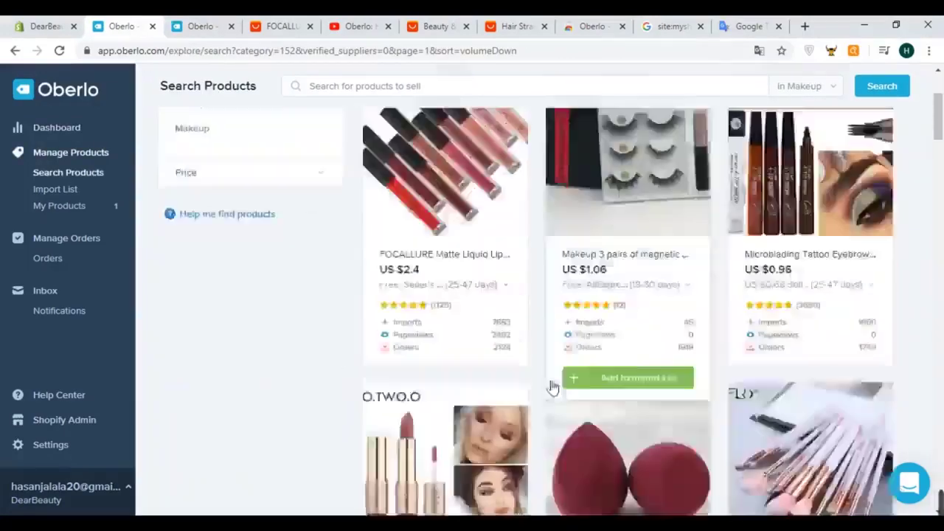
scroll(535, 345, down, 2)
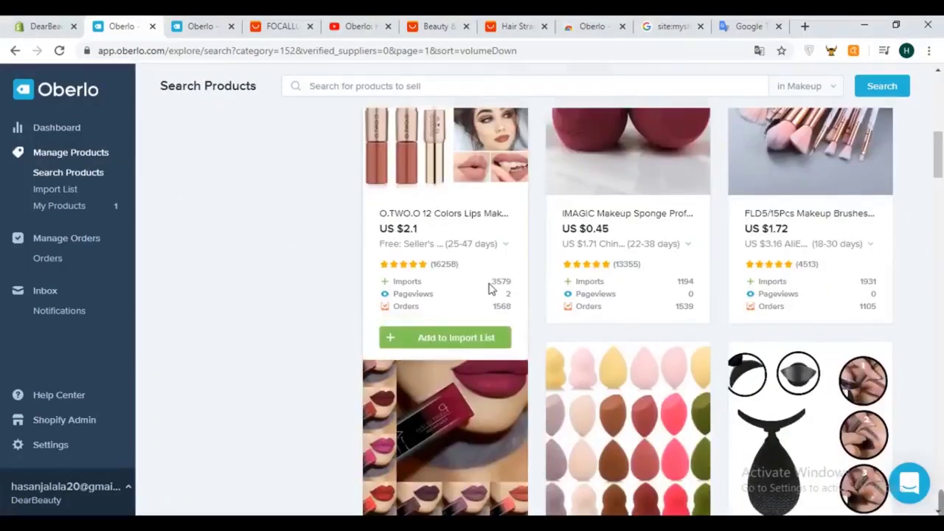
drag(492, 287, 514, 283)
scroll(498, 294, down, 2)
mouse_move(509, 183)
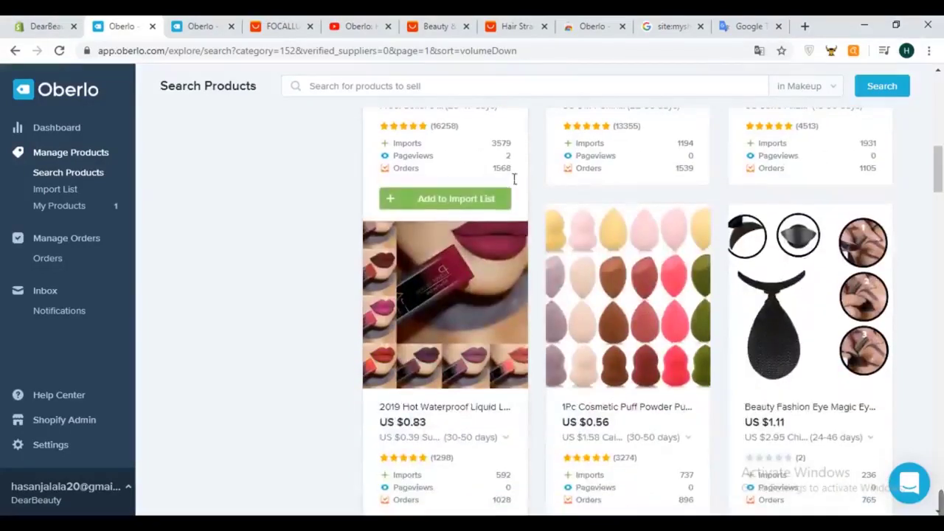
Browse the rest of the makeup results, comparing prices, ratings, imports and orders of lashes, brushes, sponges and lip products.
scroll(507, 195, down, 5)
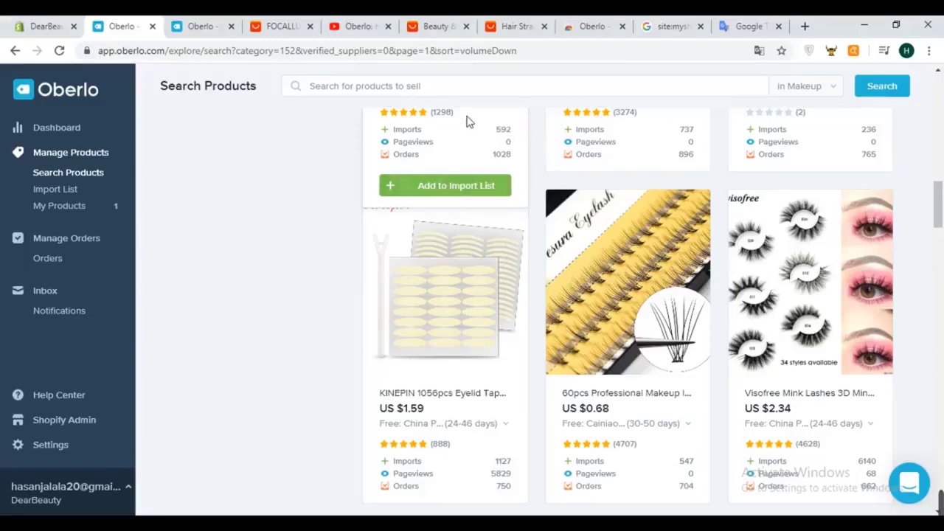
scroll(479, 147, up, 1)
scroll(435, 236, down, 5)
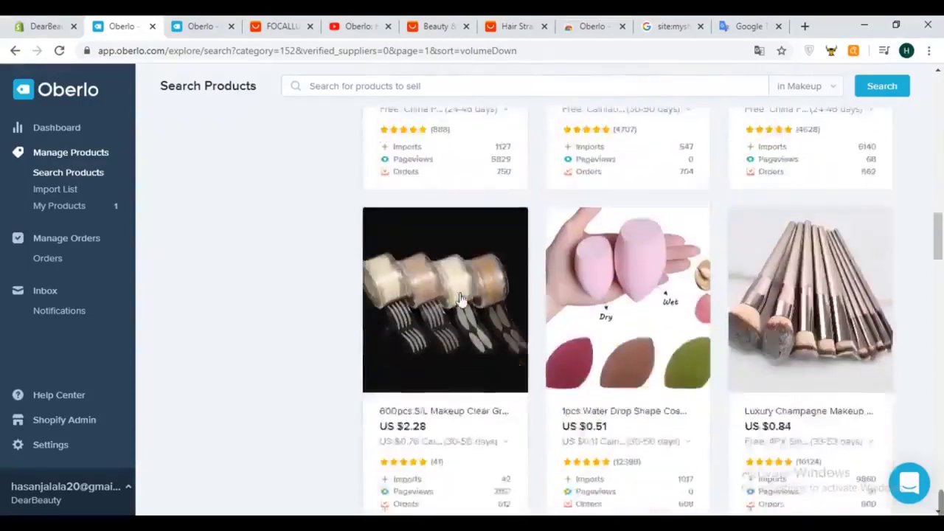
scroll(459, 297, down, 7)
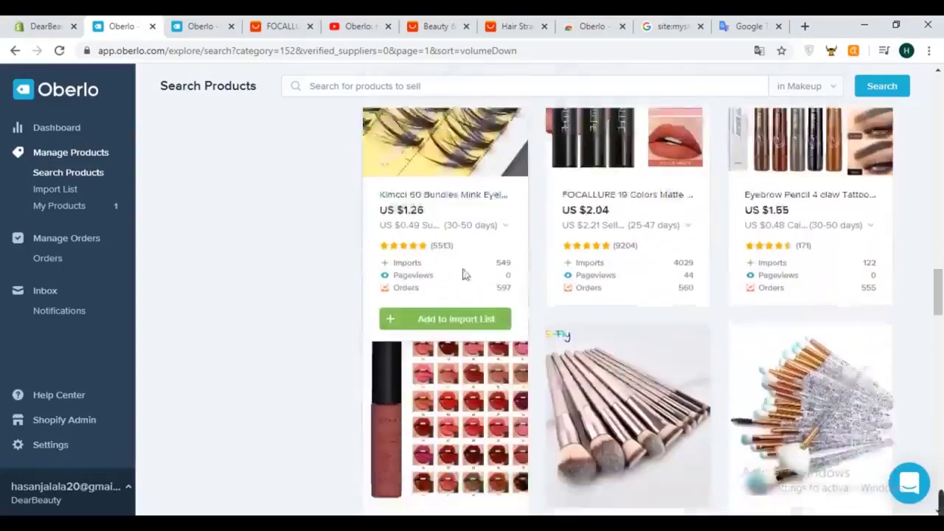
scroll(545, 270, down, 2)
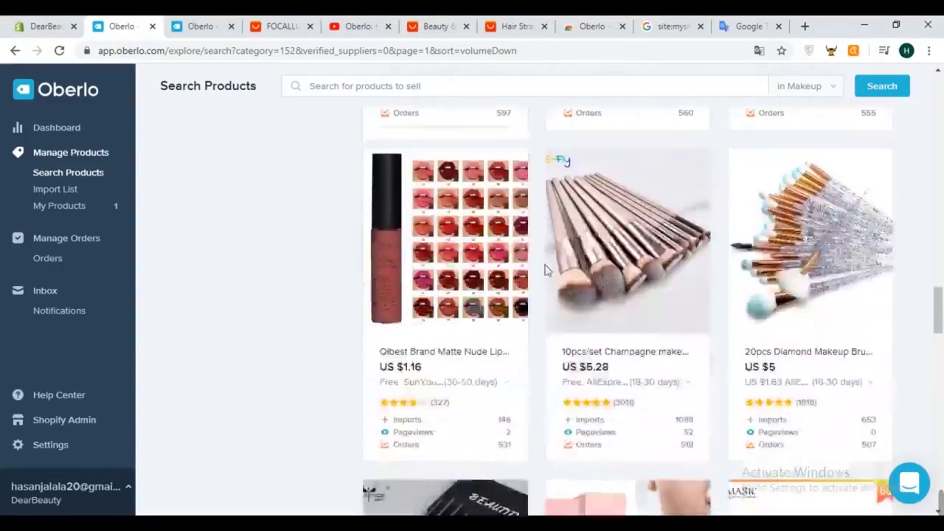
scroll(546, 271, down, 2)
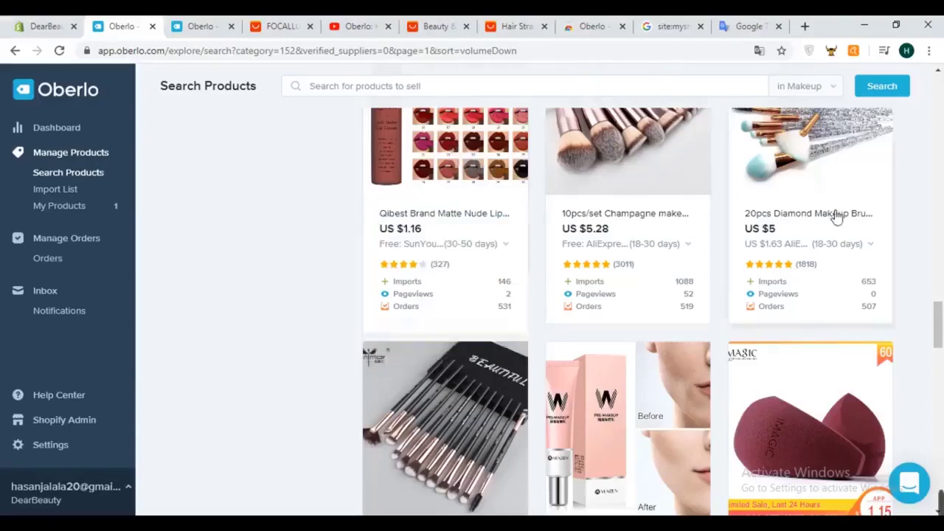
scroll(836, 215, down, 4)
scroll(515, 328, down, 15)
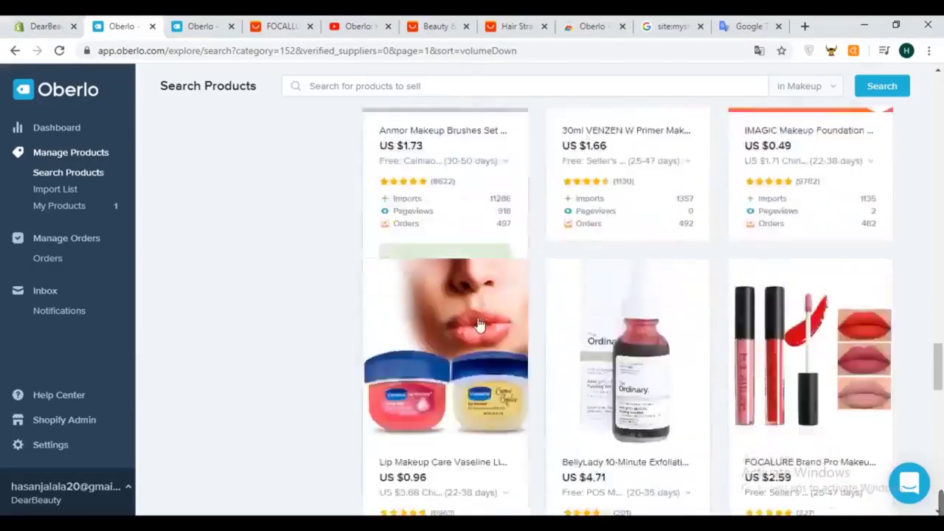
scroll(477, 325, down, 6)
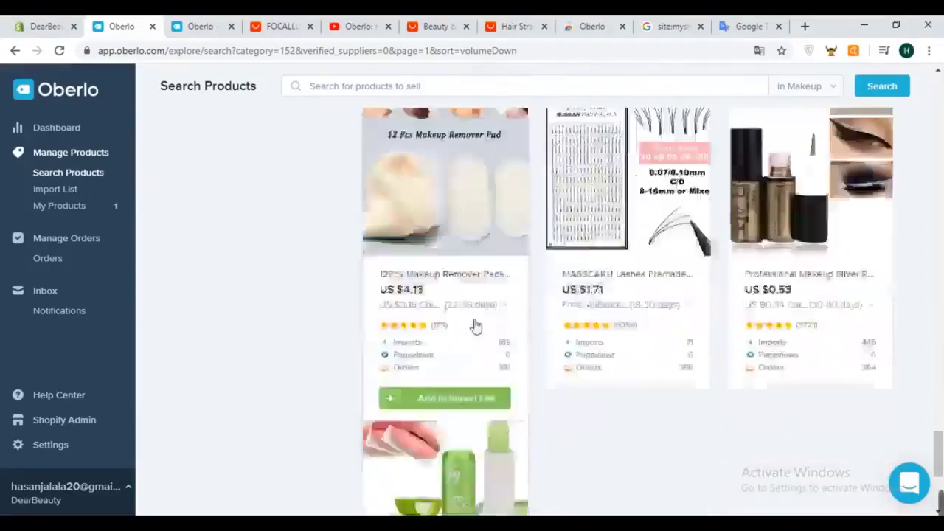
scroll(516, 340, up, 7)
scroll(517, 341, up, 10)
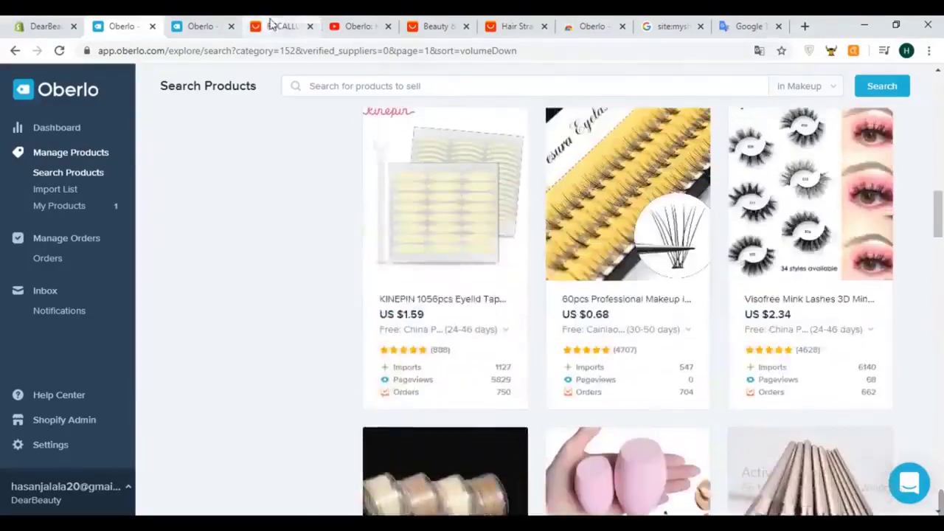
Revisit the FOCALLURE lipstick's AliExpress listing and Oberlo statistics, and return to the makeup search results.
click(271, 25)
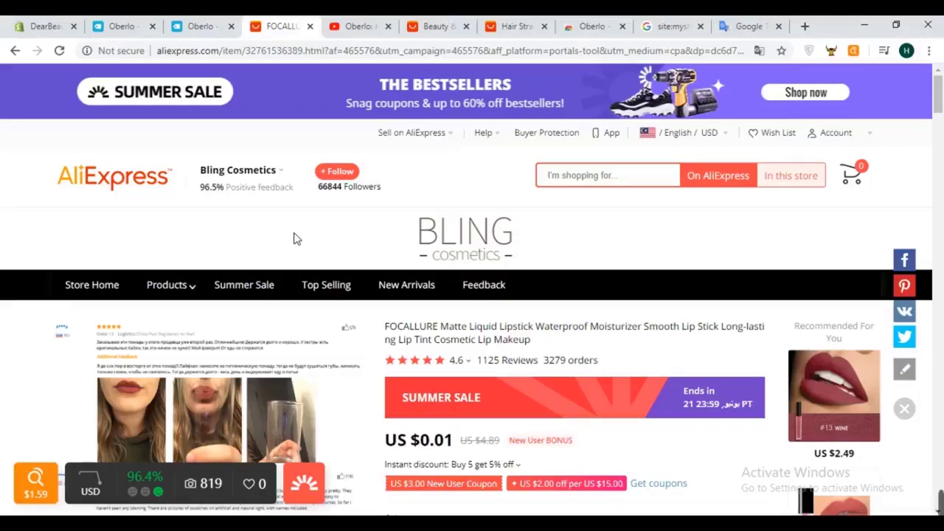
click(194, 27)
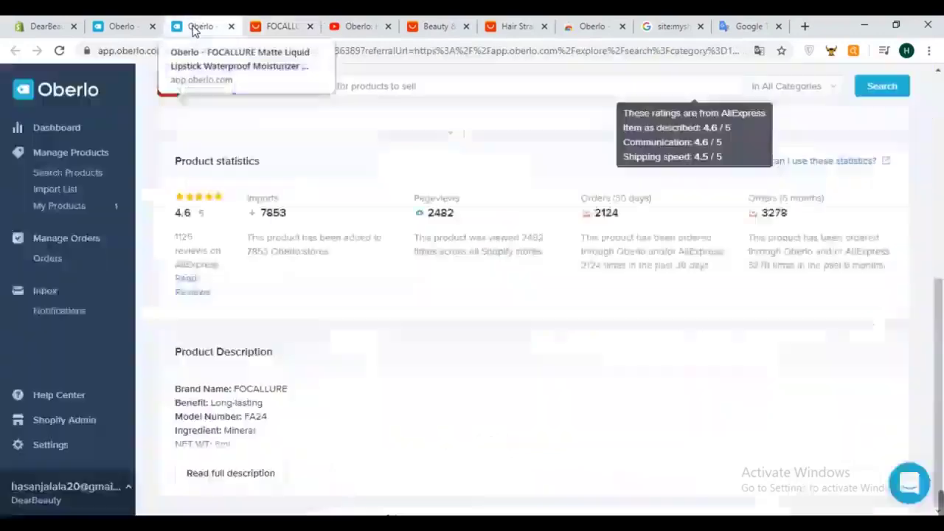
scroll(421, 223, up, 2)
click(131, 27)
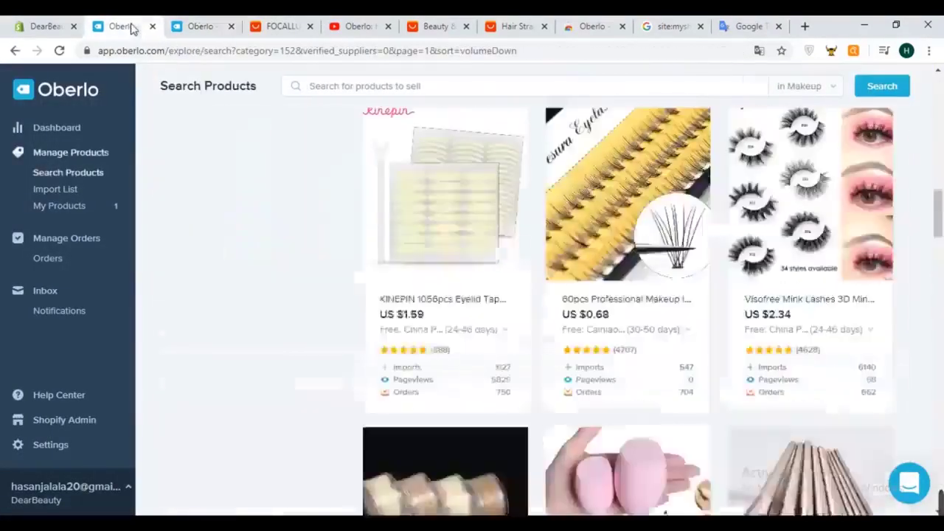
Examine the makeup results from the KINEPIN eyelid tape down to the Portable Eyebrow Powder for a product to import.
mouse_move(449, 198)
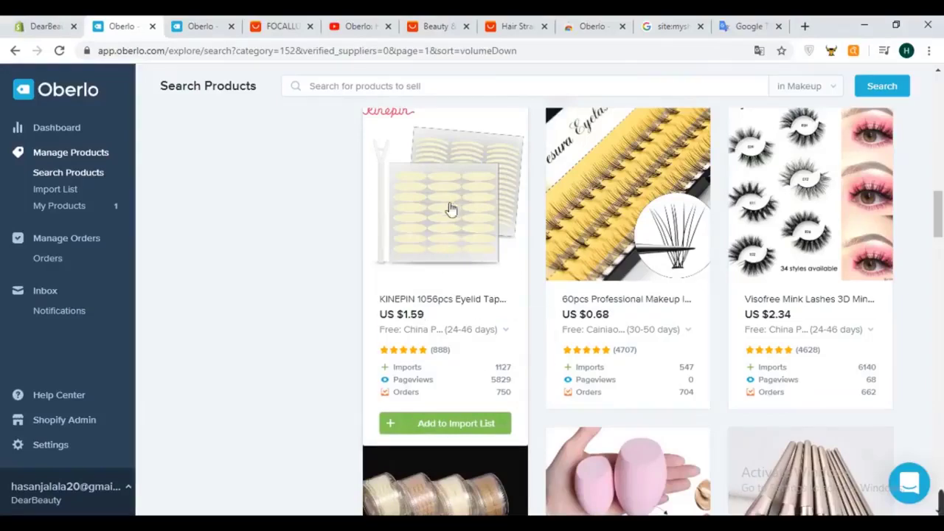
scroll(444, 188, down, 1)
scroll(440, 204, up, 3)
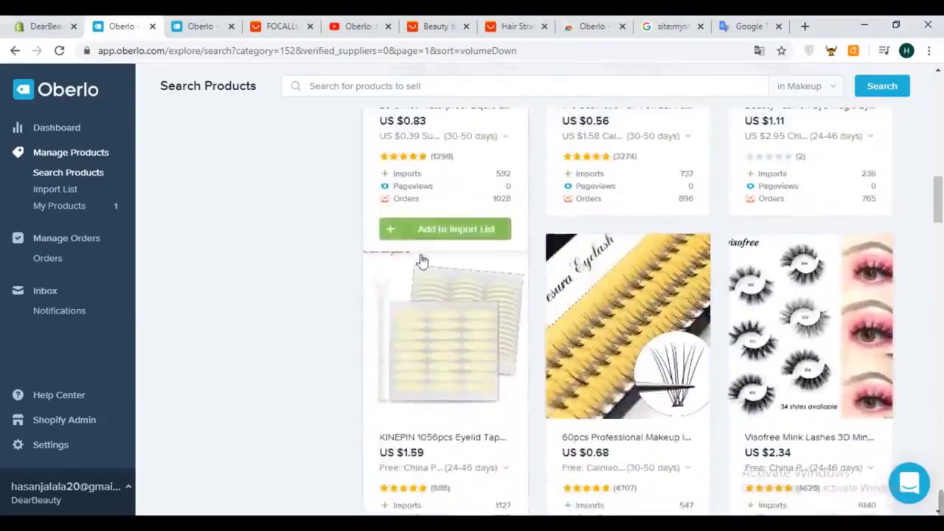
scroll(442, 281, down, 2)
scroll(848, 219, down, 9)
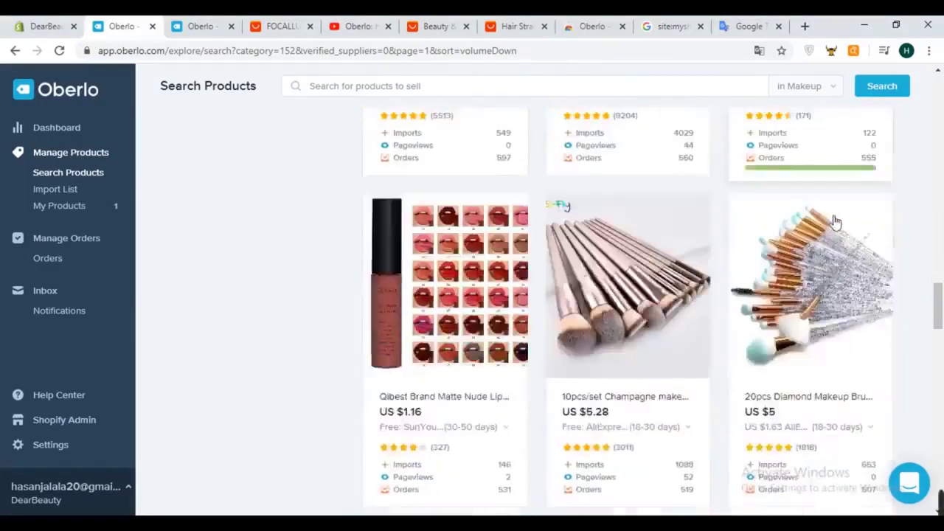
scroll(811, 221, down, 3)
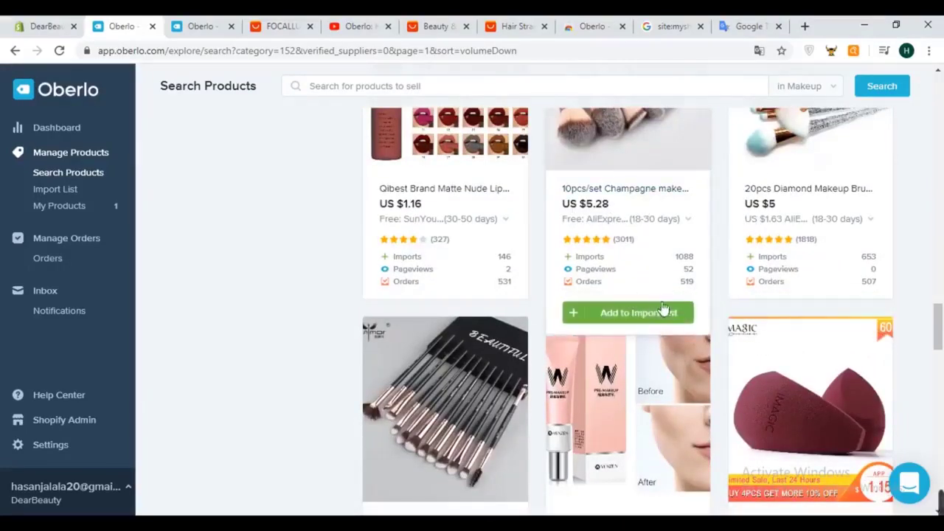
scroll(649, 209, down, 5)
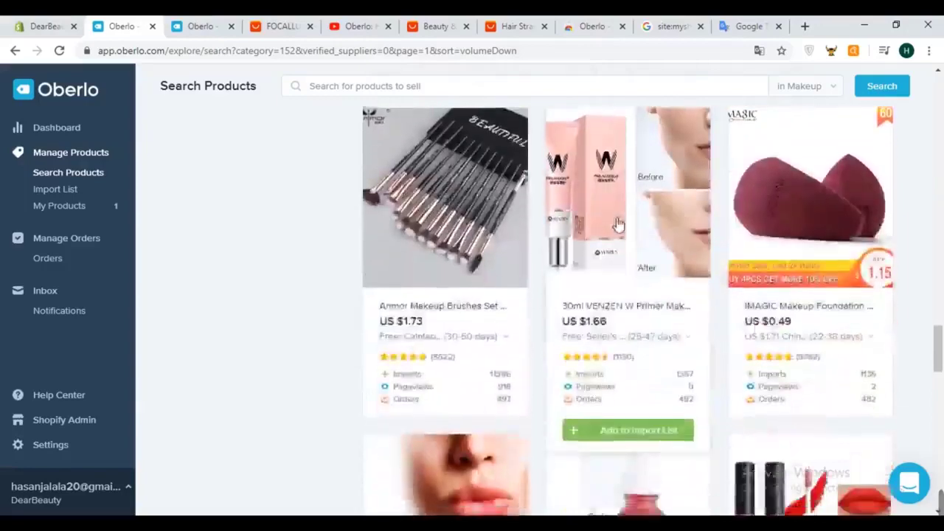
scroll(623, 218, down, 6)
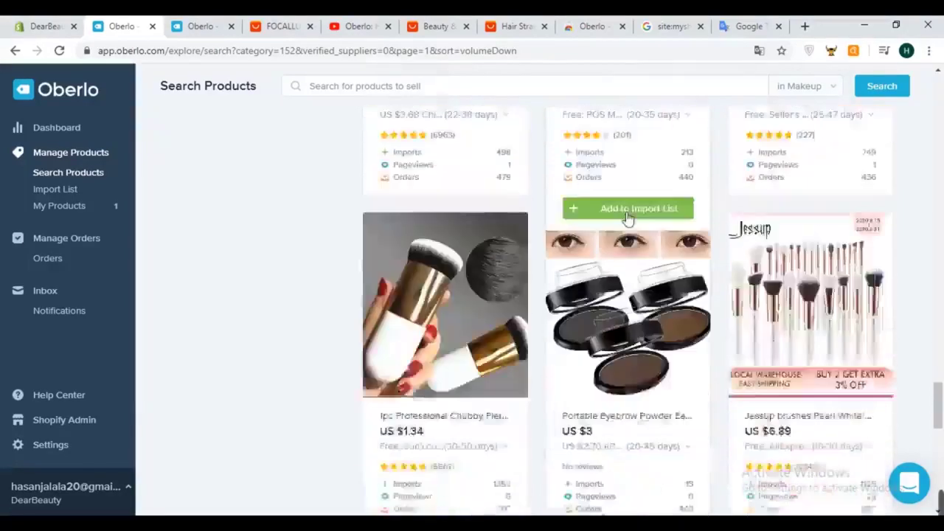
scroll(656, 214, down, 2)
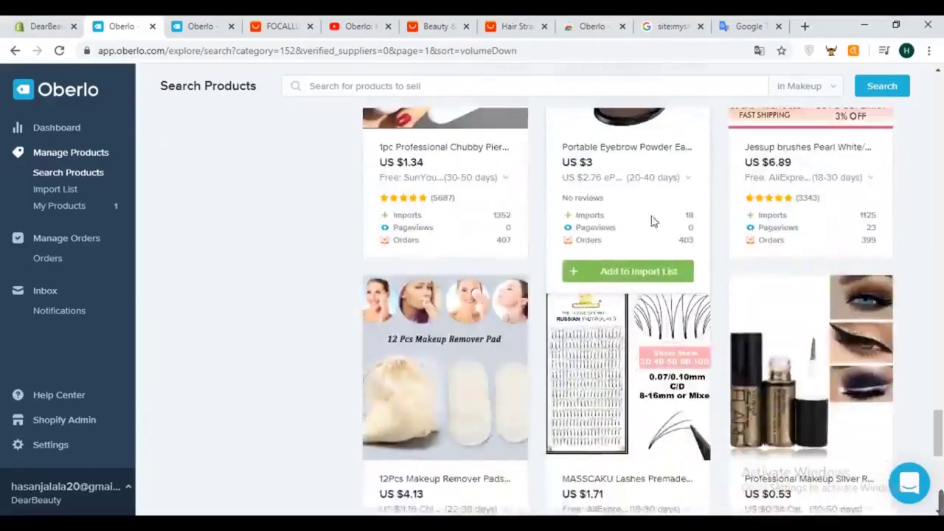
Open the Portable Eyebrow Powder product in a new tab and add it to the import list.
scroll(653, 219, up, 3)
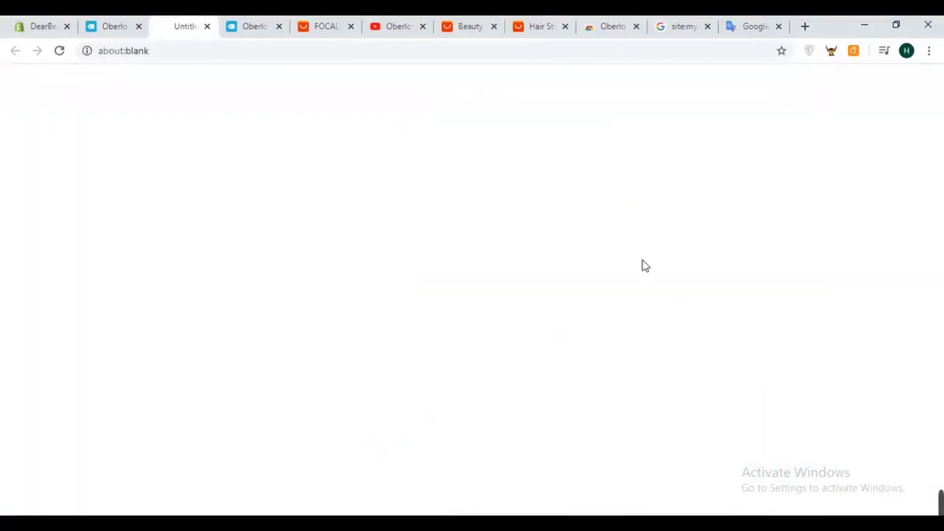
click(645, 267)
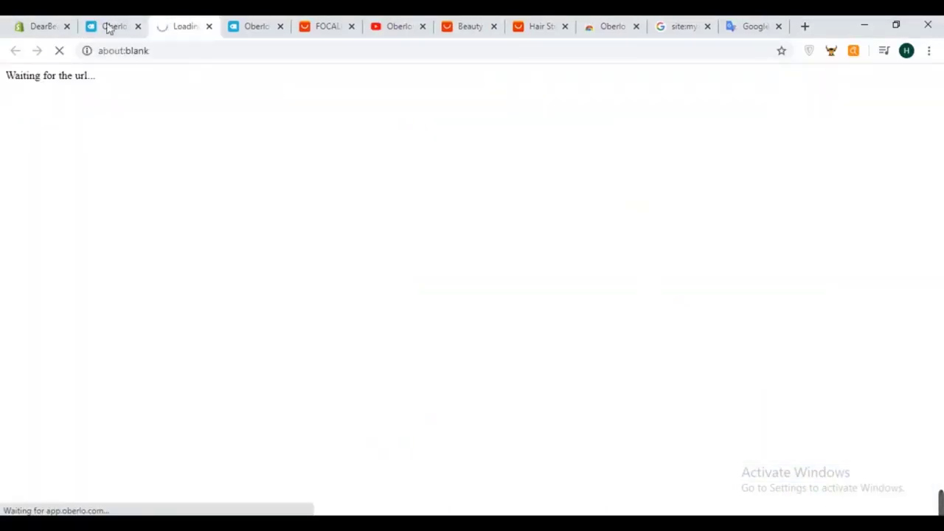
click(108, 28)
mouse_move(627, 373)
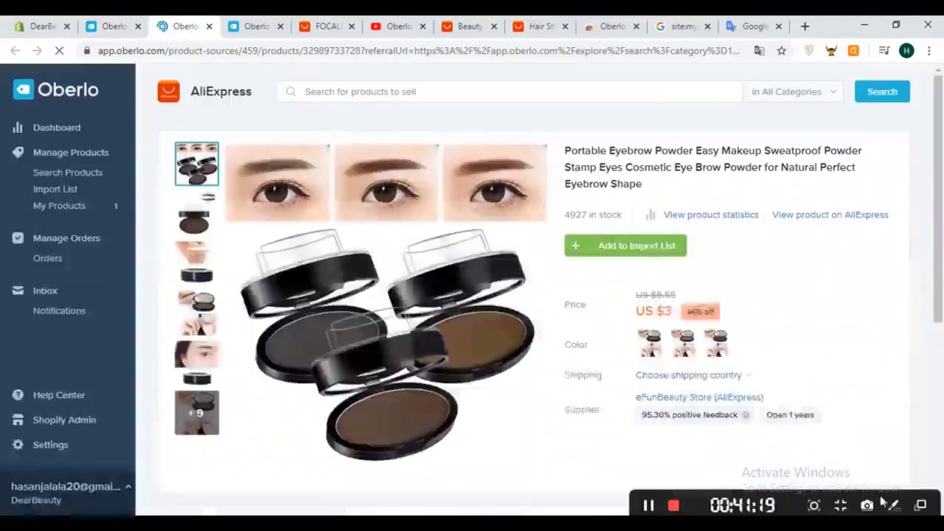
click(634, 250)
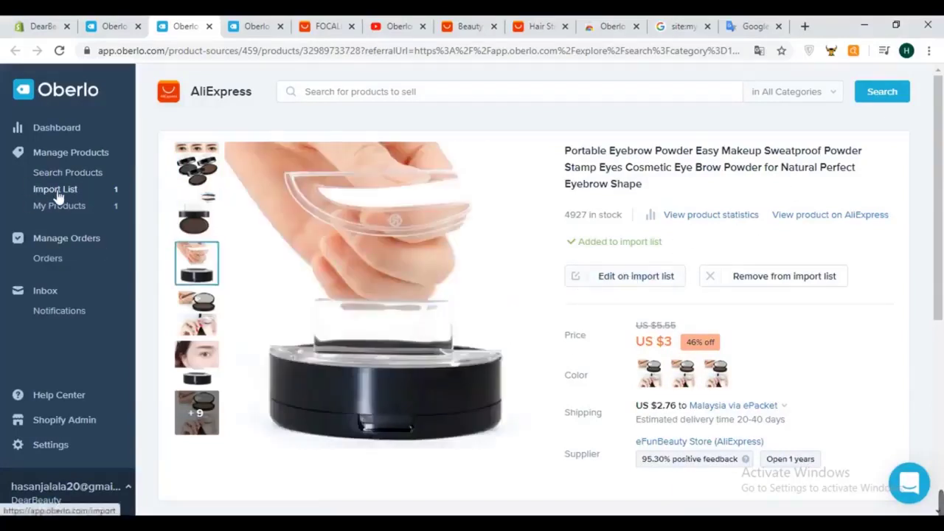
Open the import list and review the eyebrow powder's original title, description and product details.
click(112, 190)
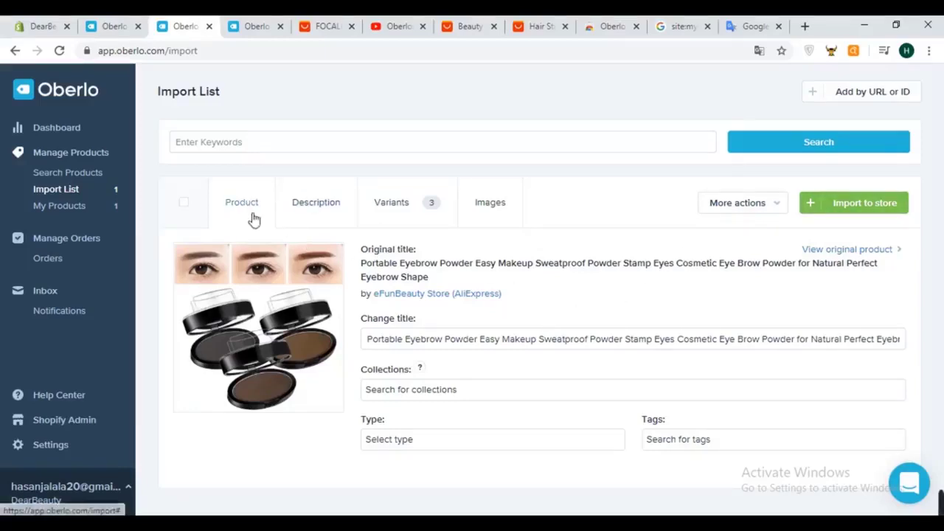
drag(448, 275, 374, 256)
click(415, 263)
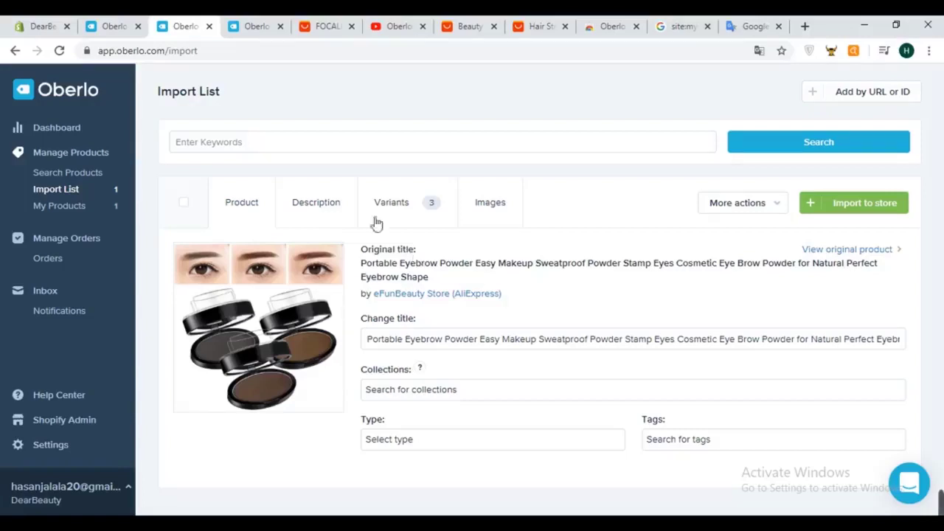
click(326, 197)
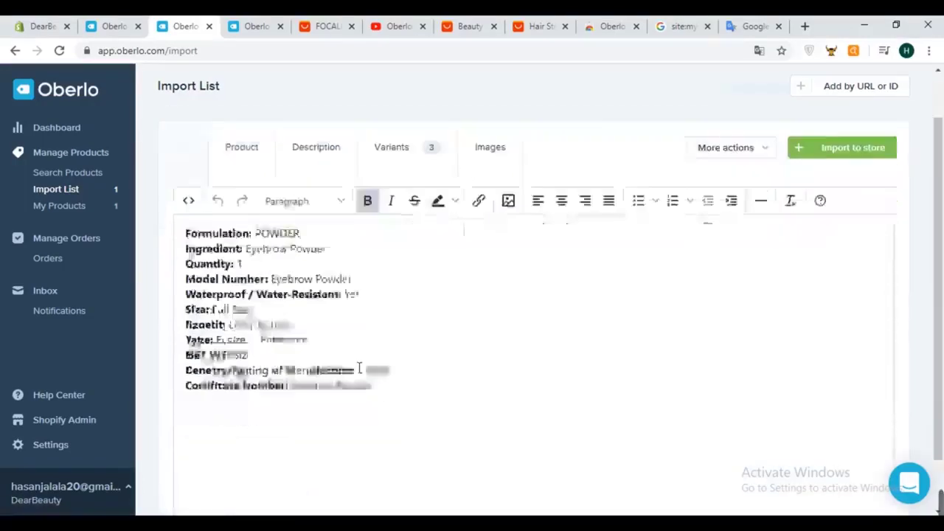
click(255, 217)
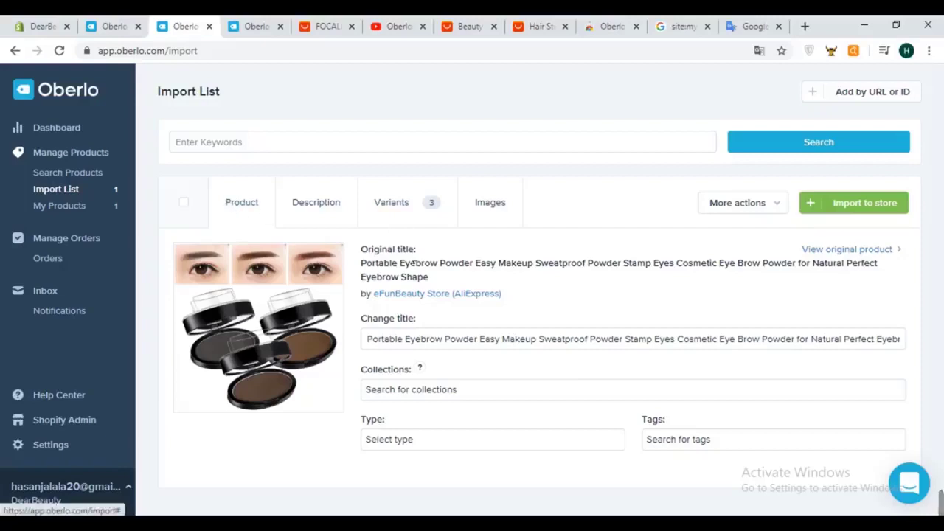
Examine the wording of the eyebrow powder's original title and compare it with the supplier's product description.
drag(393, 270, 537, 281)
click(444, 278)
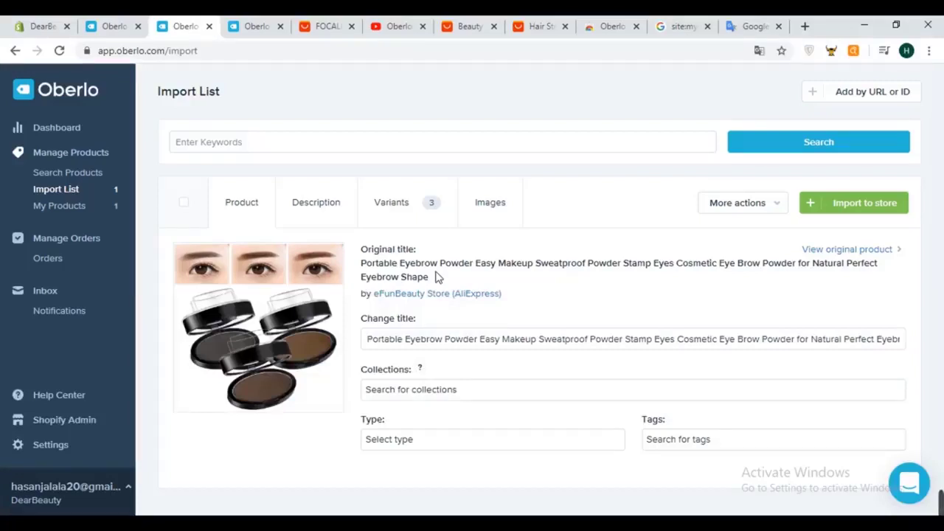
drag(436, 276, 362, 248)
click(391, 273)
drag(396, 267, 366, 265)
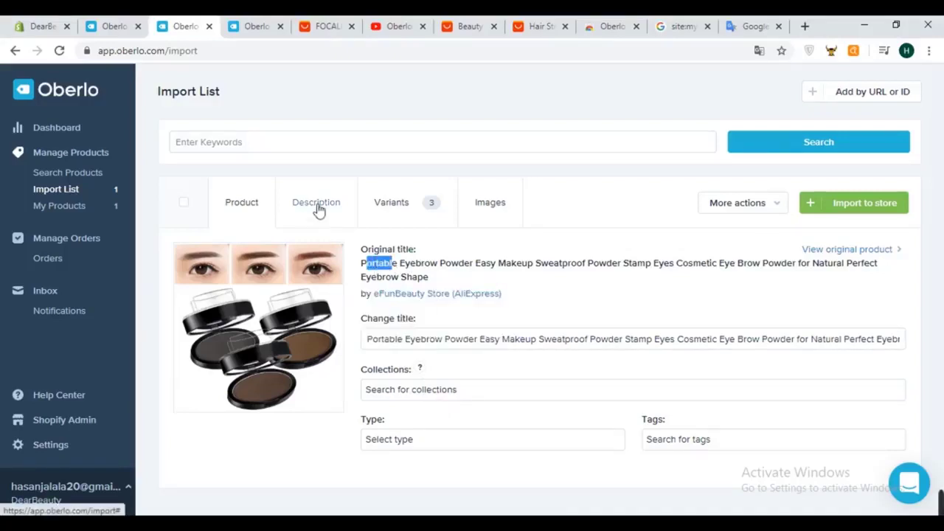
click(317, 210)
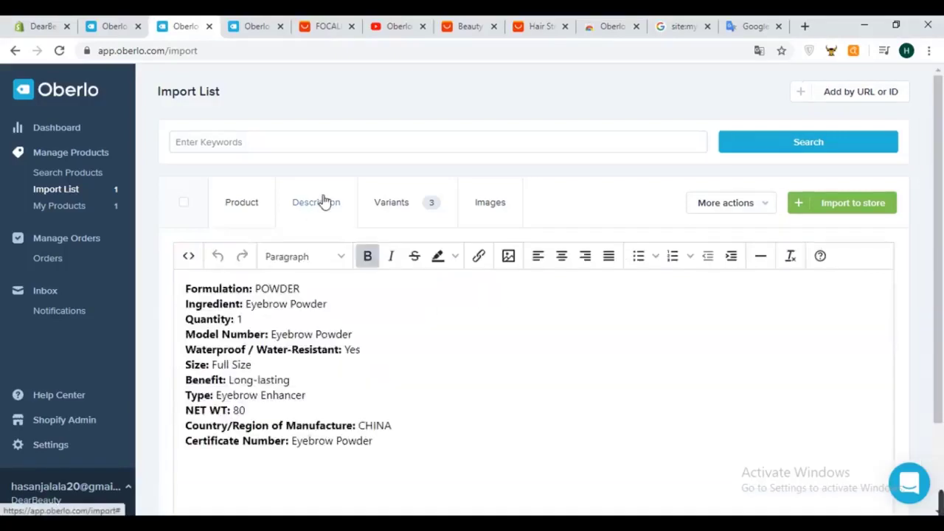
click(243, 209)
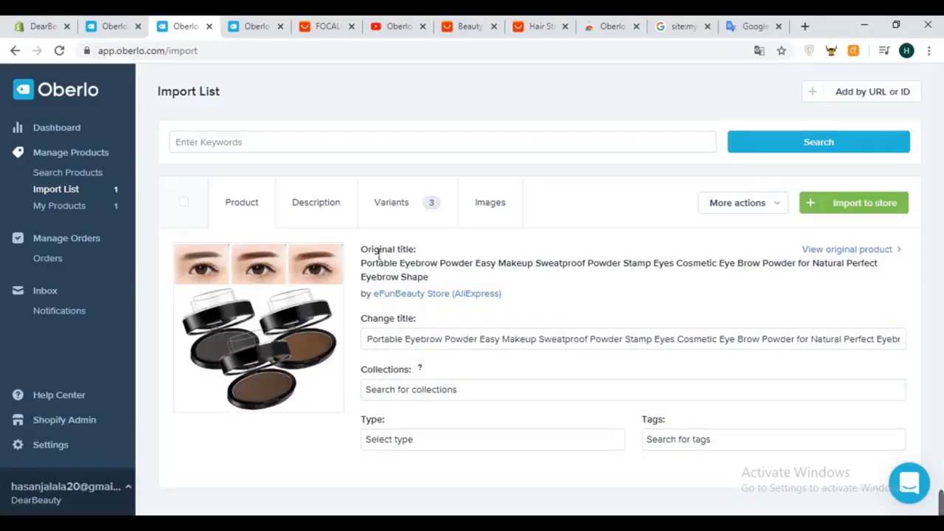
click(328, 205)
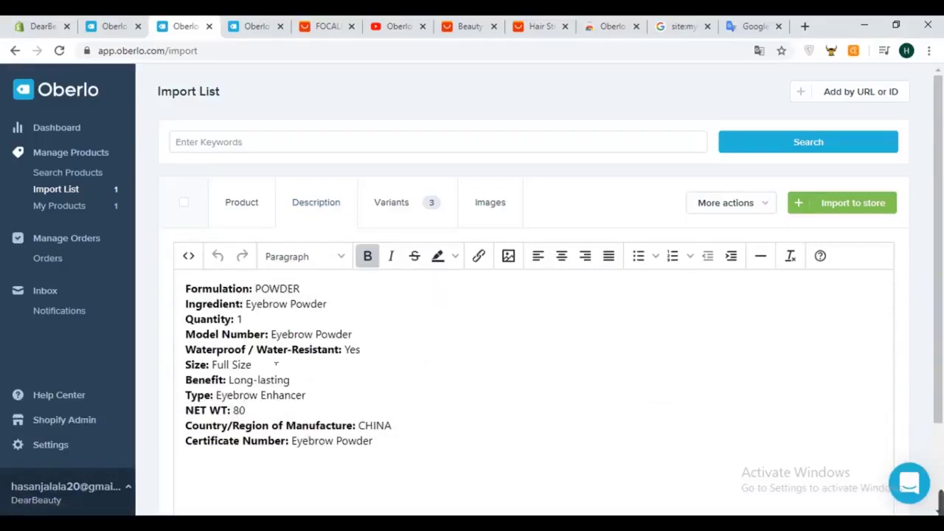
Review the specification lines in the eyebrow powder's description, from Formulation to Certificate Number, and return to its product details.
drag(376, 443, 261, 398)
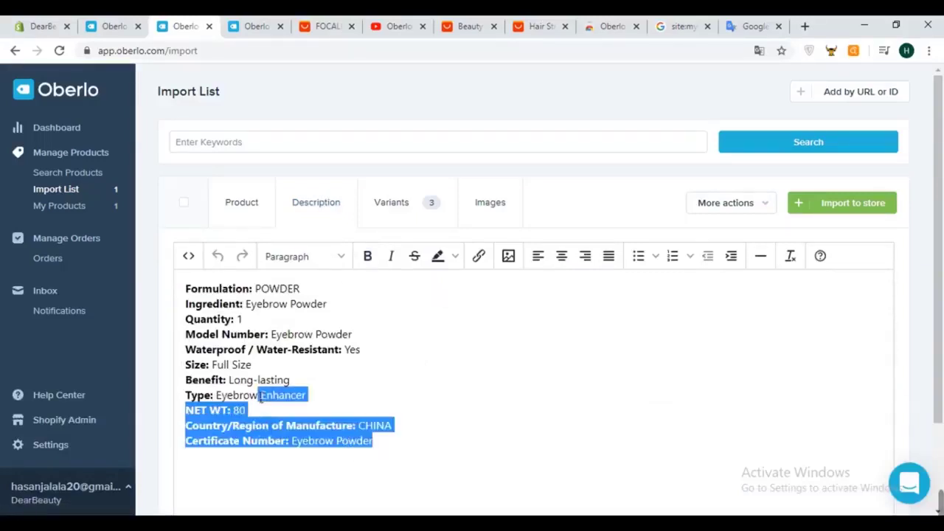
click(252, 336)
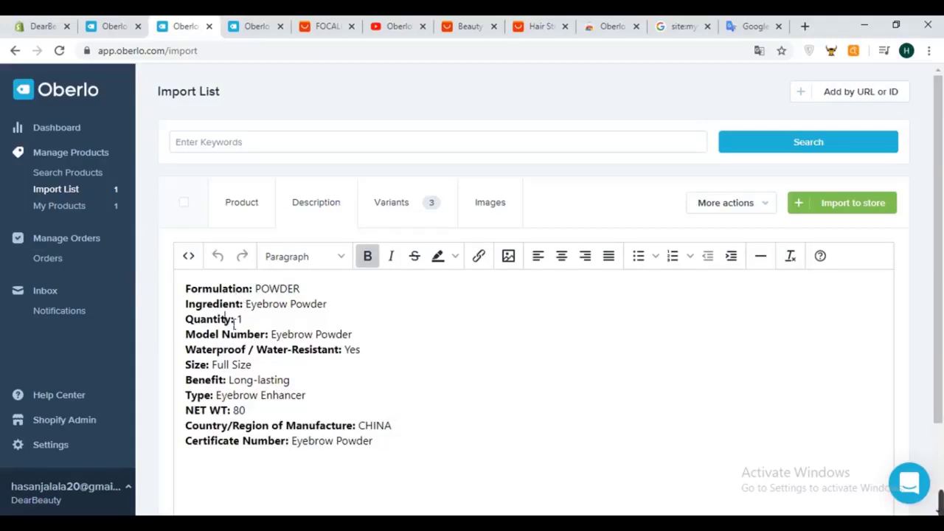
click(196, 364)
click(253, 216)
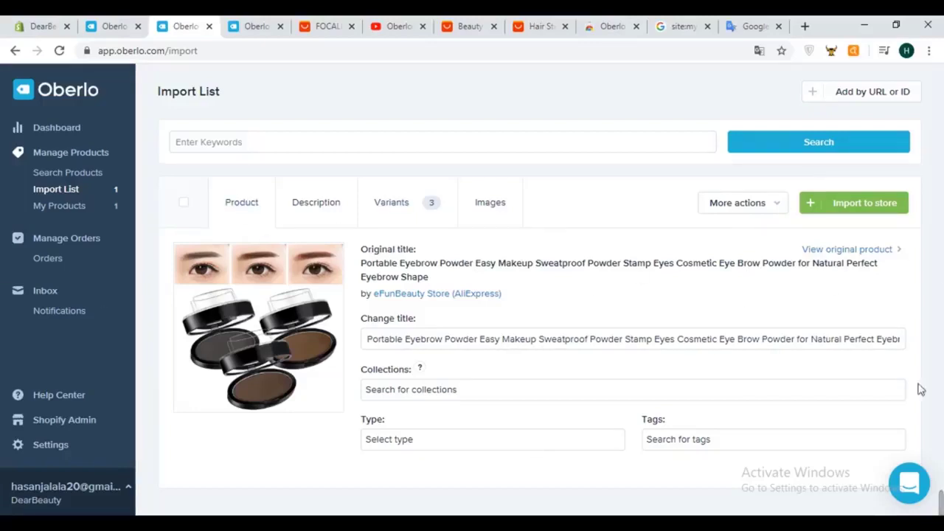
click(314, 227)
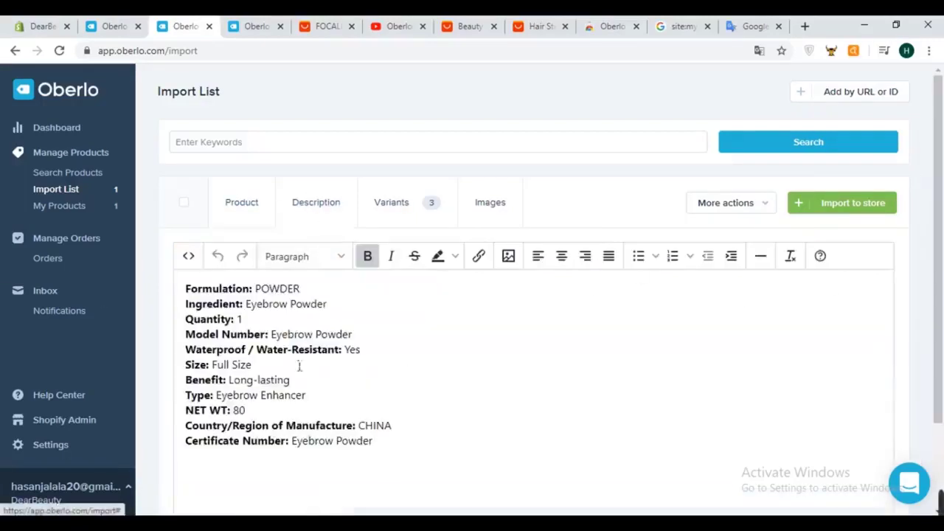
click(231, 223)
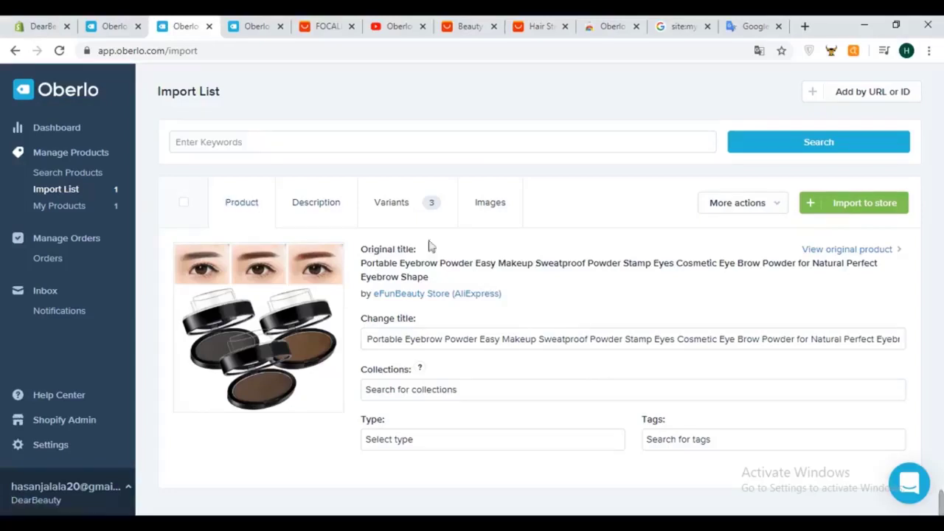
Assign the eyebrow powder to the Makeup and Home Page collections.
click(442, 390)
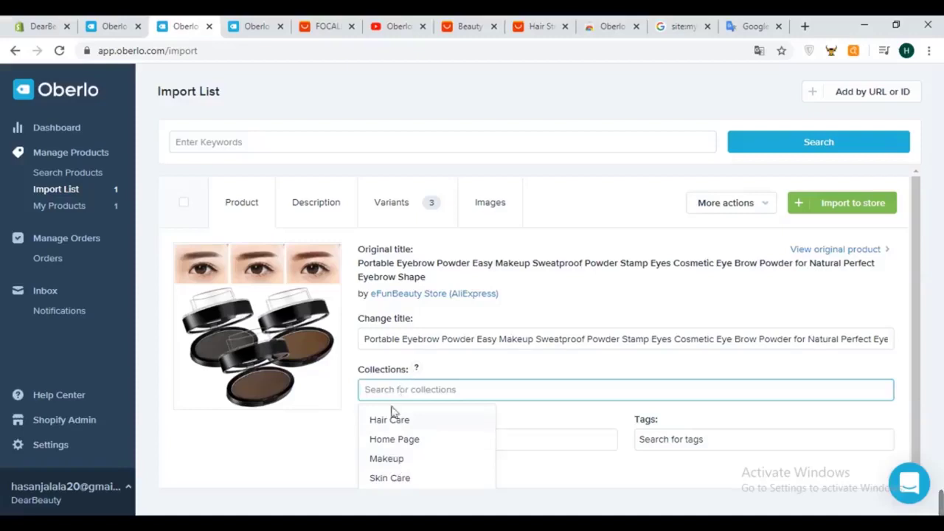
click(393, 458)
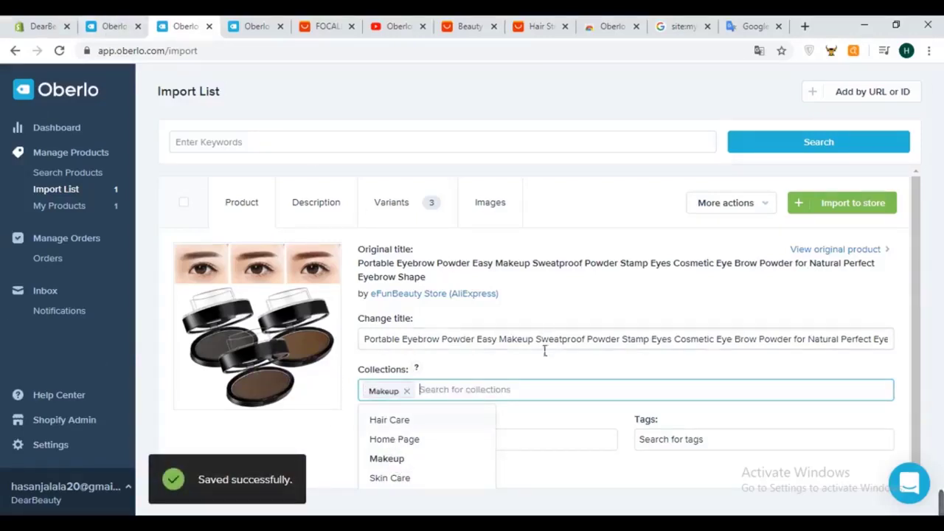
click(402, 440)
click(329, 423)
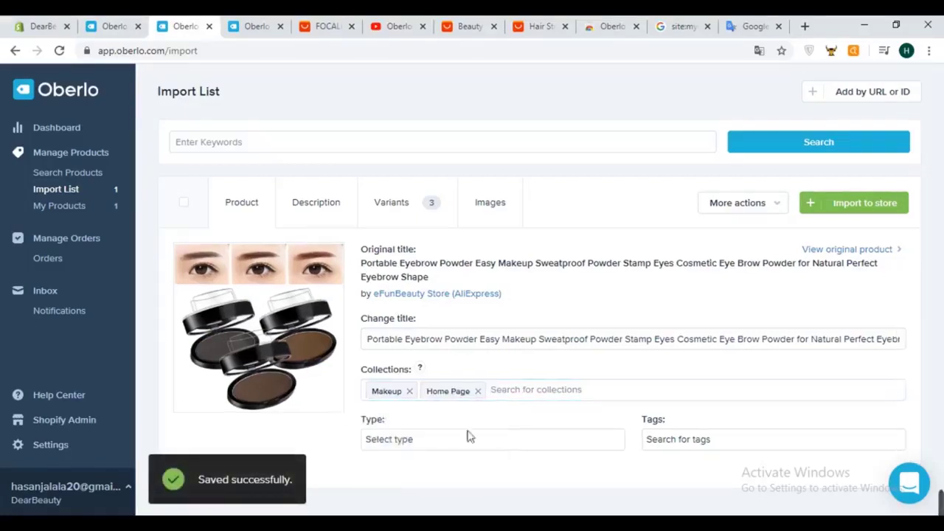
Try to enter Makeup as the eyebrow powder's product type.
click(424, 444)
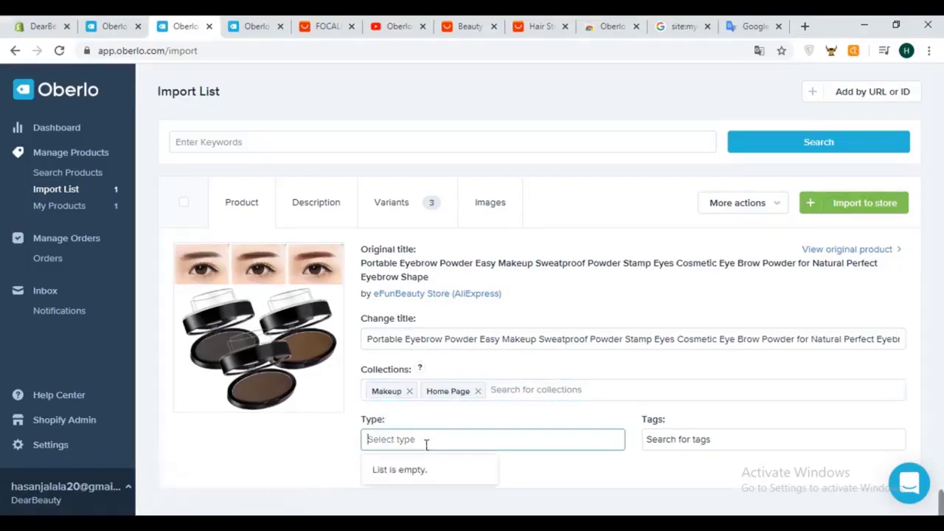
text(M)
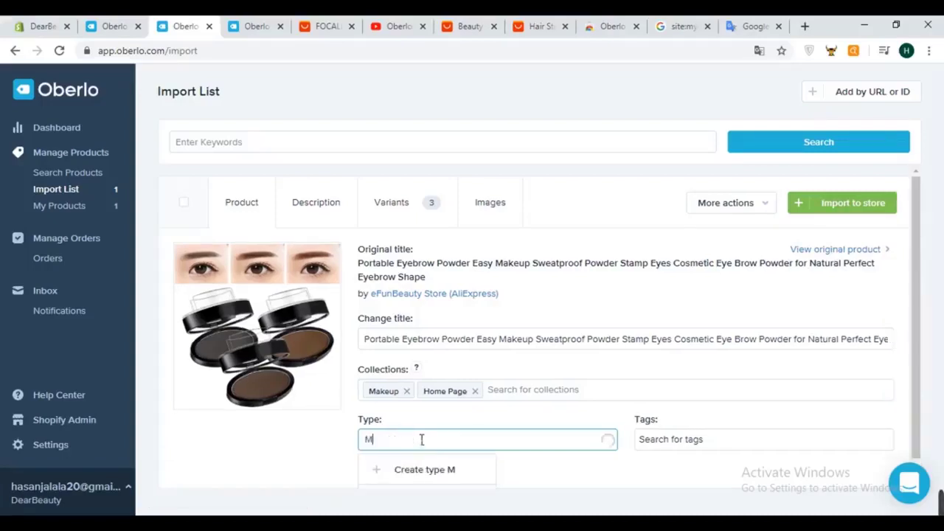
text(e)
key(BackSpace)
text(akeup)
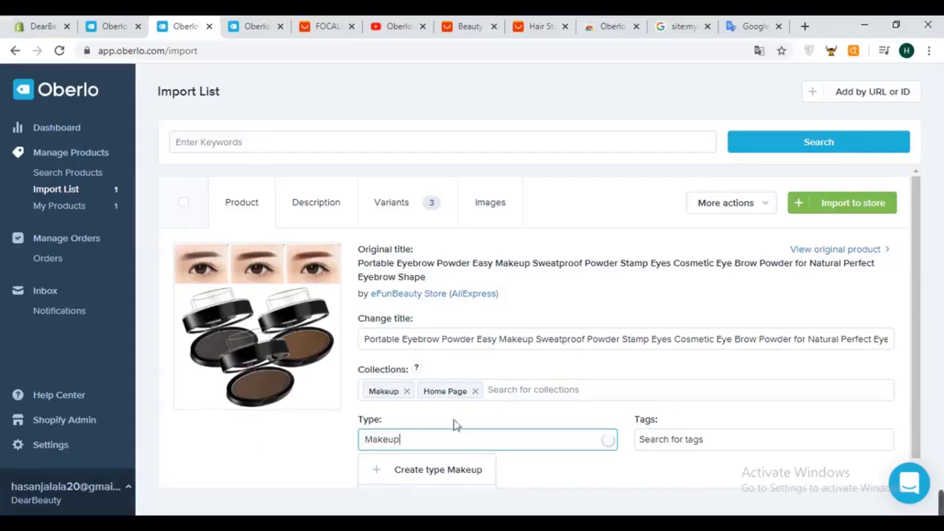
Create the tag Makeup for the eyebrow powder.
click(674, 440)
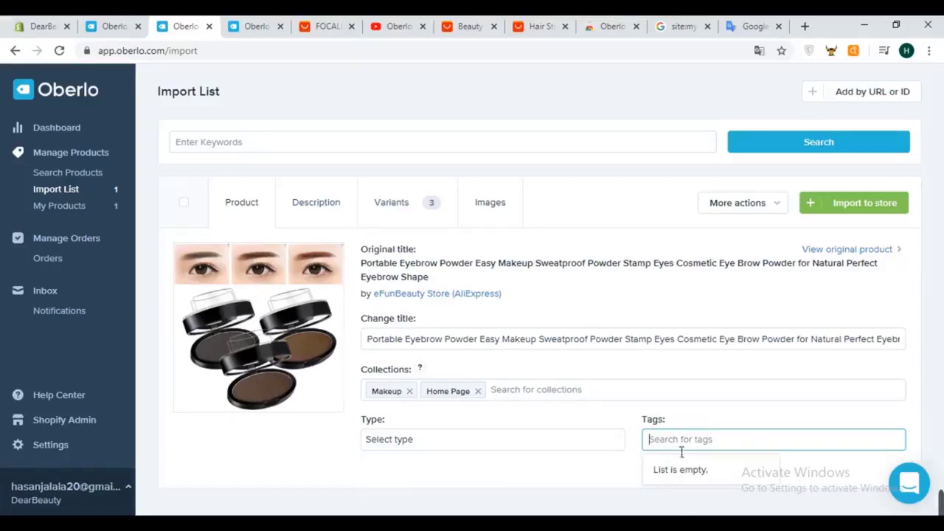
text(m)
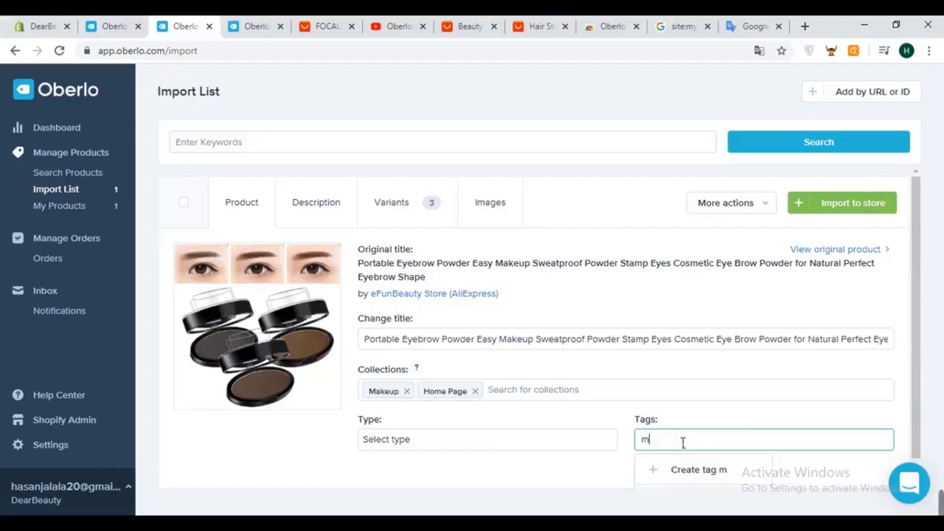
key(BackSpace)
text(Mak)
text(eu)
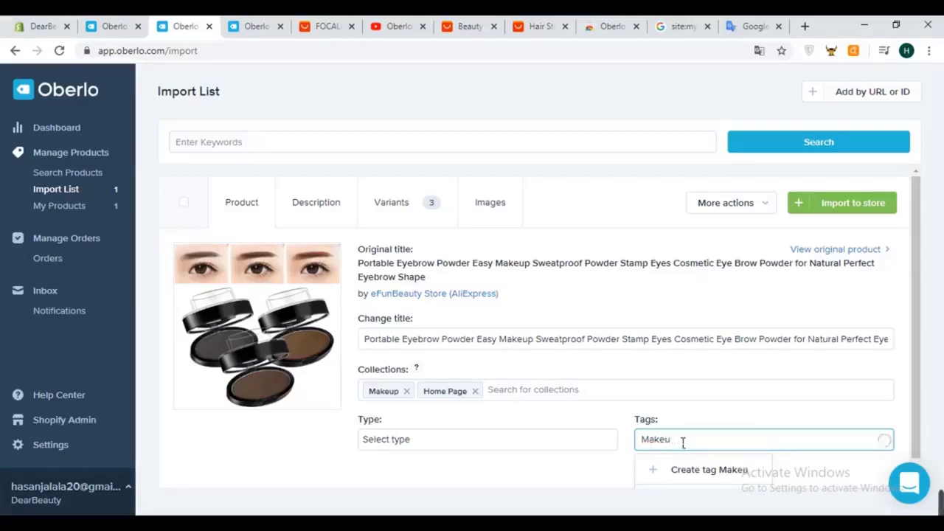
text(p)
key(Return)
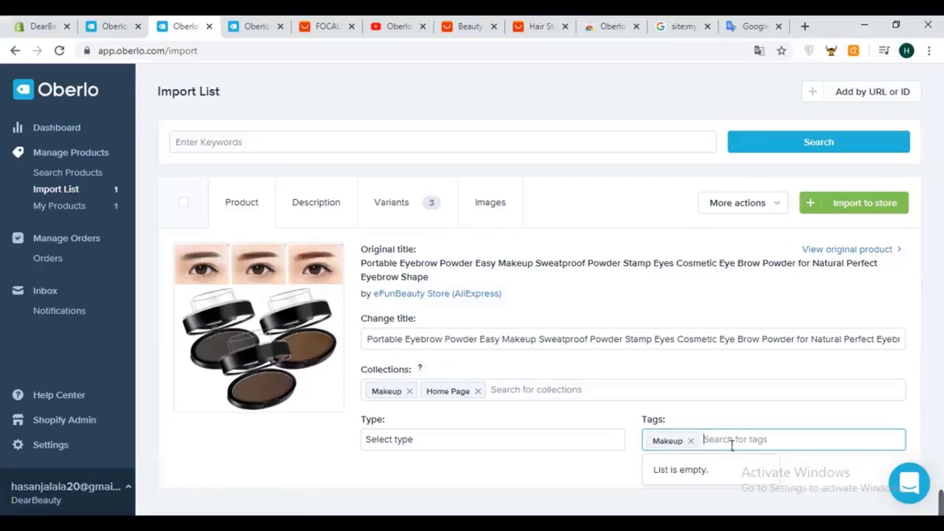
text(b)
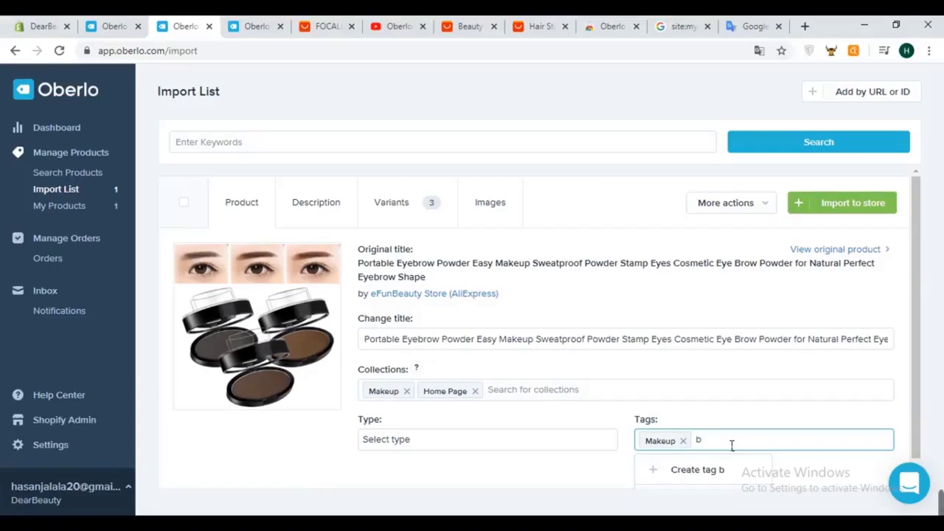
key(BackSpace)
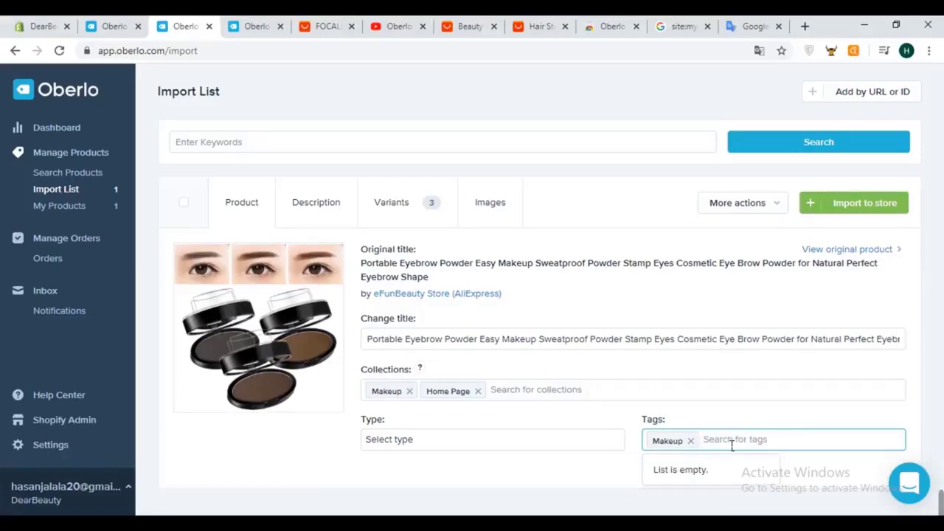
click(655, 391)
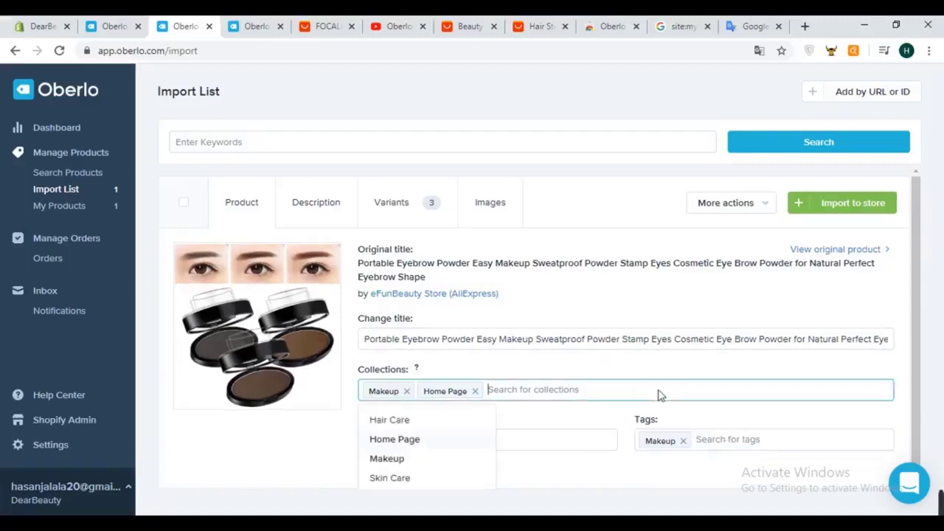
click(315, 422)
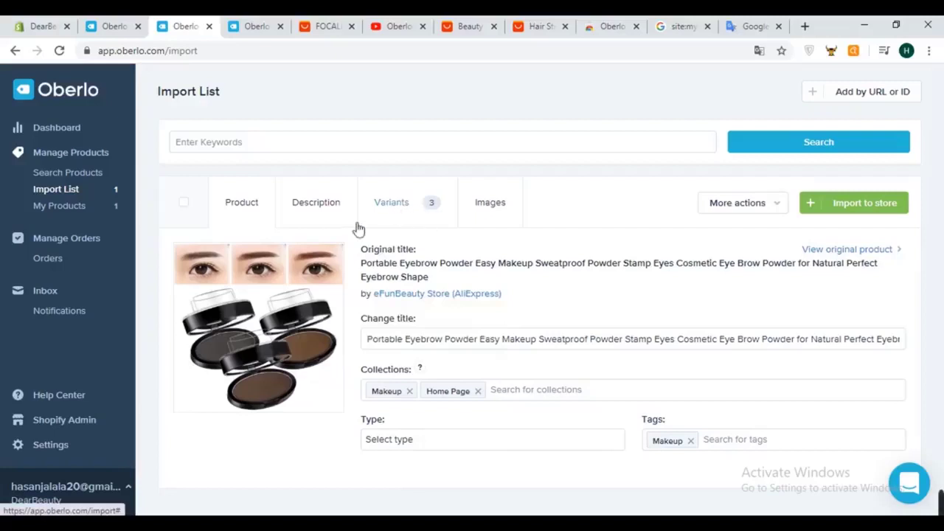
Open the eyebrow powder's variants and examine each colour's cost, shipping, price and profit.
click(428, 210)
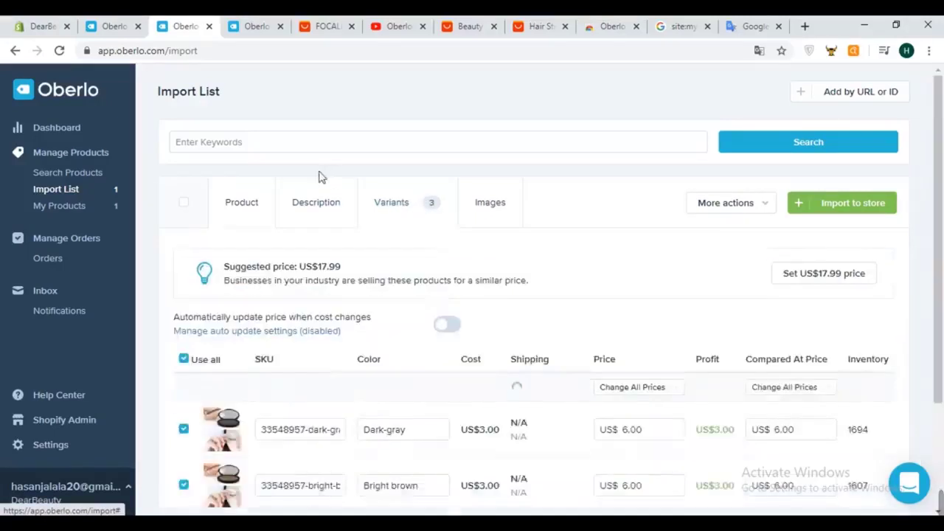
scroll(457, 177, down, 3)
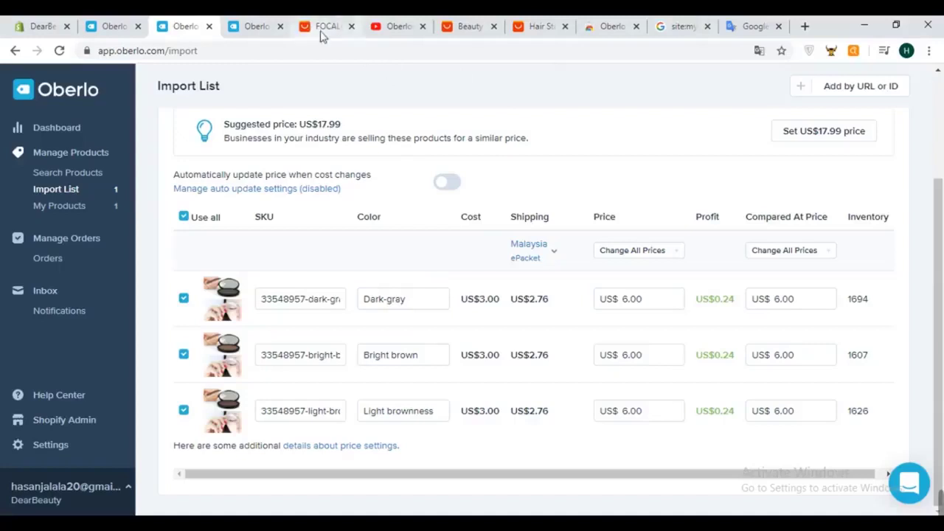
triple_click(490, 310)
click(491, 308)
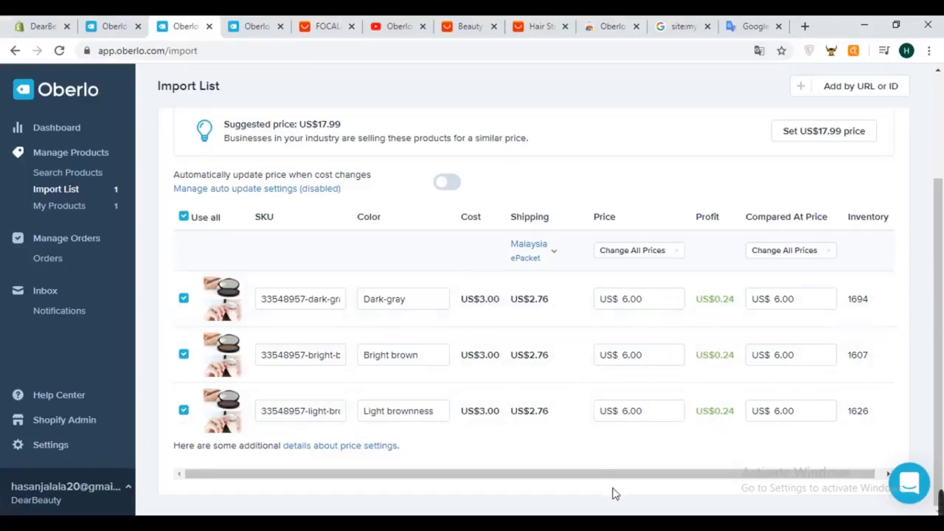
double_click(651, 308)
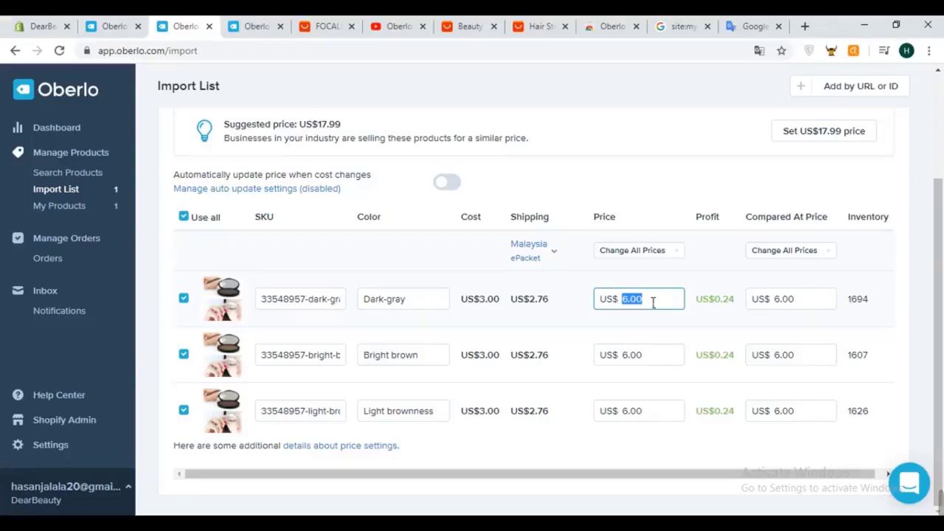
click(603, 167)
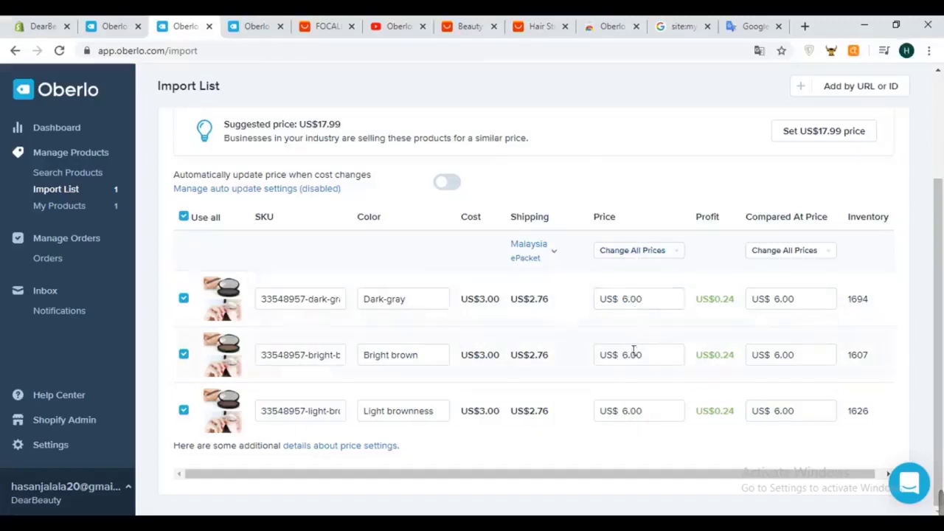
Set the price of all eyebrow powder variants to US$12.99 at once and check the profit per variant.
click(664, 254)
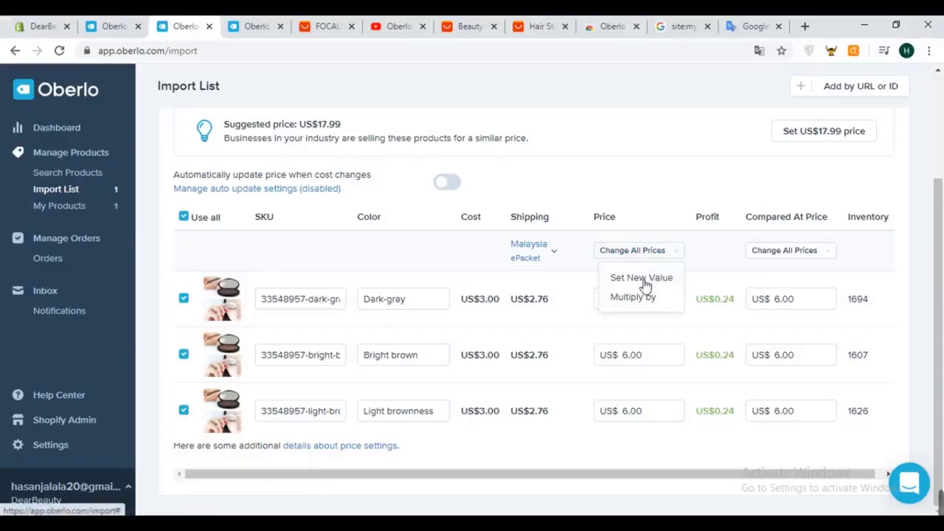
click(641, 280)
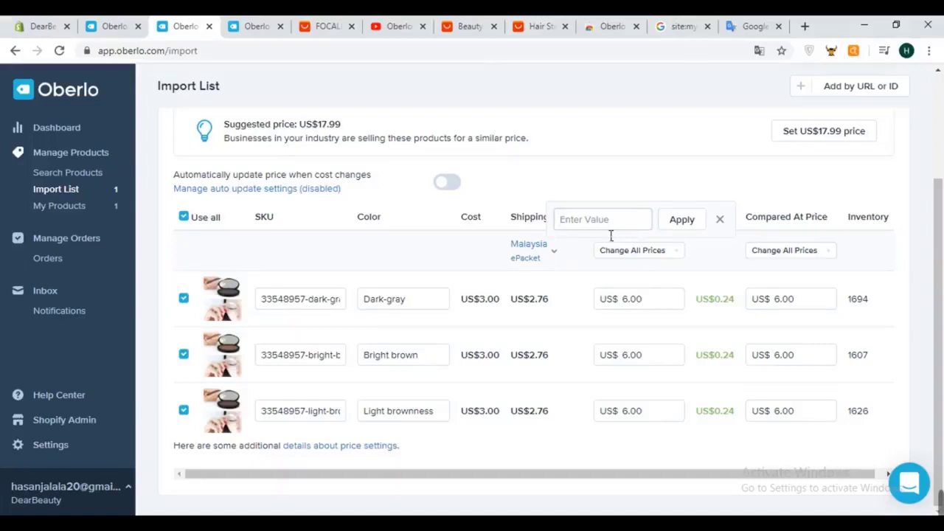
text(120)
click(679, 224)
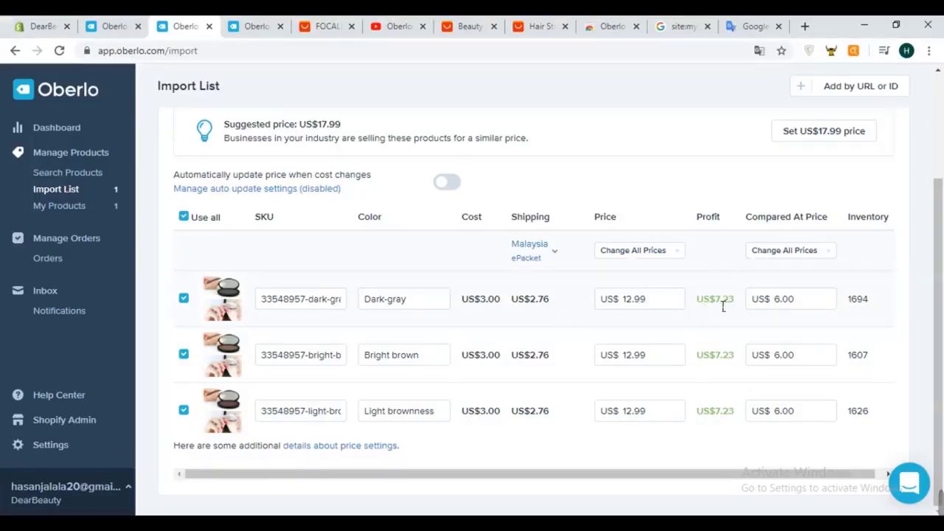
drag(716, 307, 723, 306)
triple_click(721, 306)
Set the compared-at price of all eyebrow powder variants to US$19.99 at once.
click(802, 253)
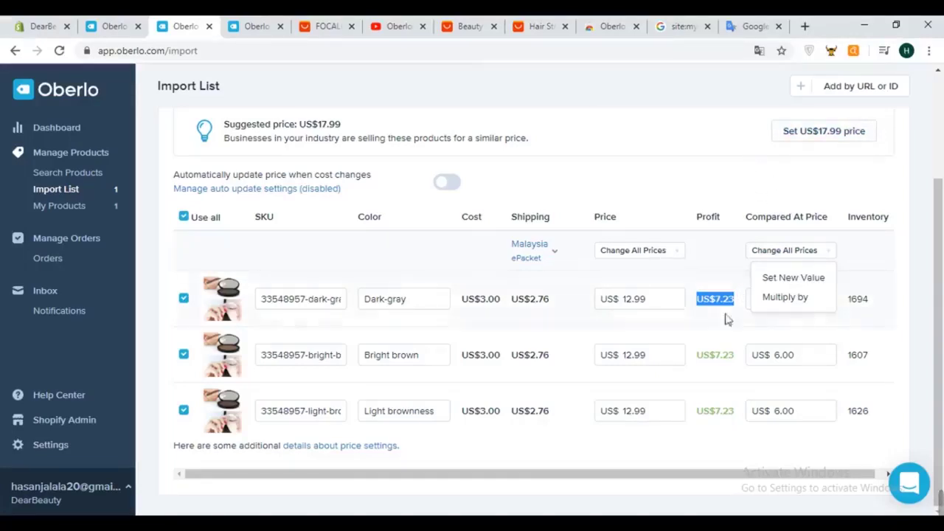
click(766, 284)
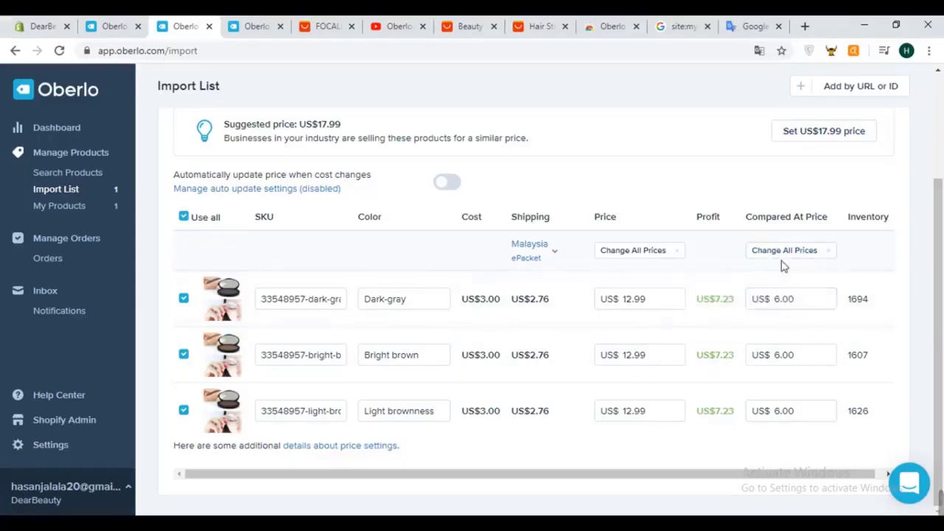
click(787, 251)
click(783, 276)
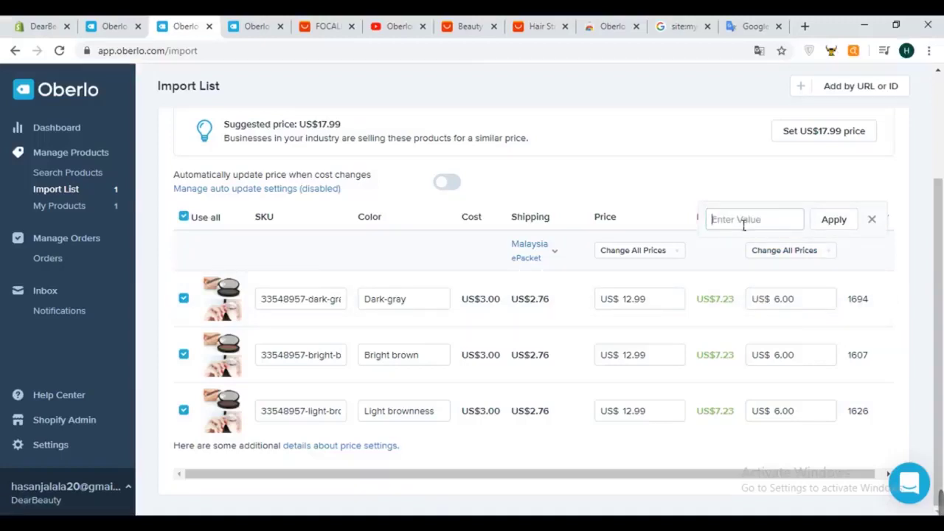
text(19.99)
double_click(721, 225)
click(726, 228)
drag(747, 228, 737, 228)
click(736, 227)
click(837, 220)
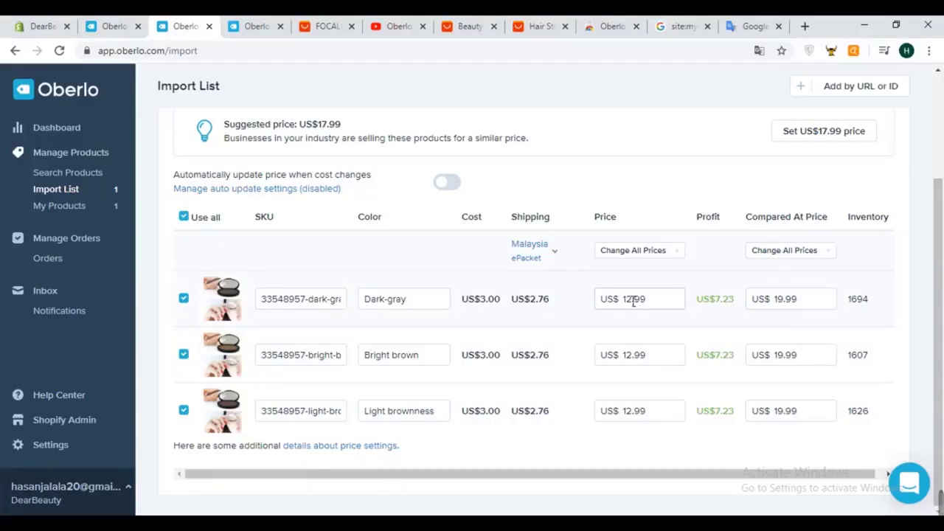
Examine the available shipping methods to Malaysia, comparing the delivery time and cost of ePacket with the delivery time of AliExpress Standard Shipping.
click(559, 255)
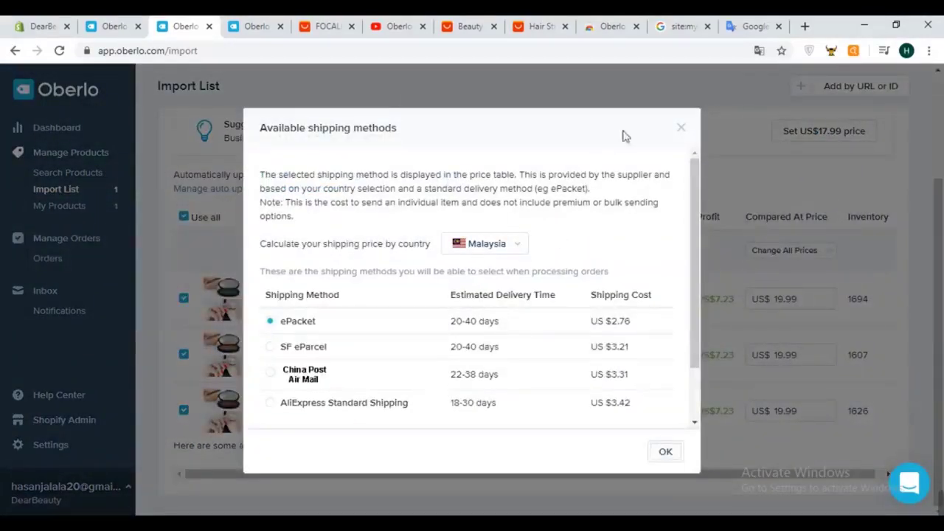
click(683, 129)
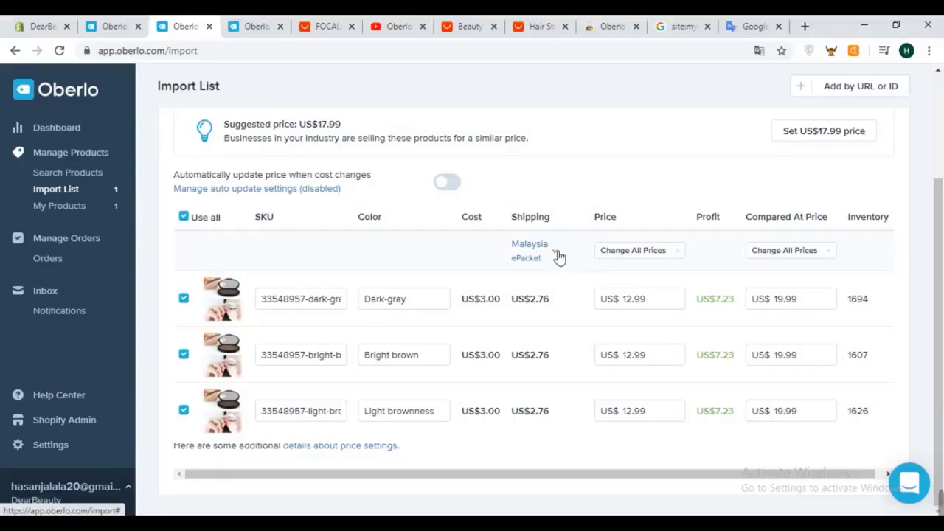
click(559, 256)
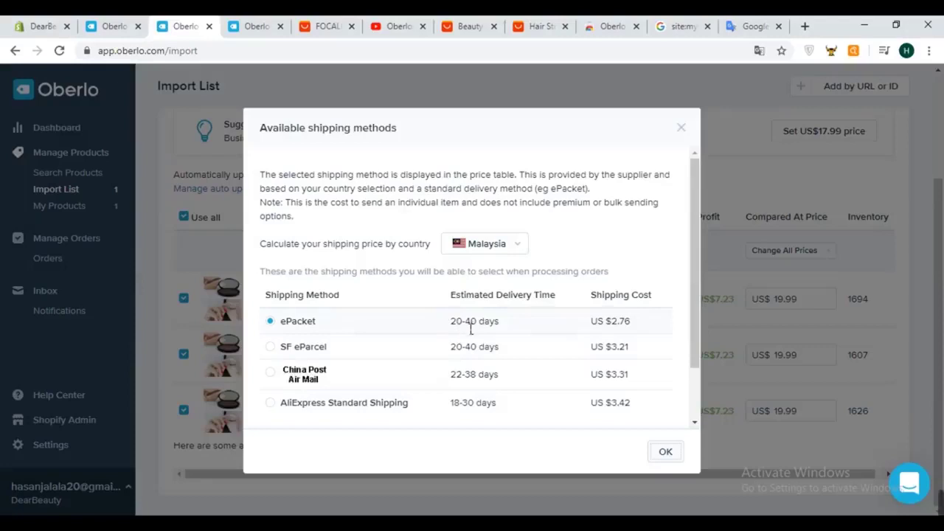
drag(451, 328, 486, 328)
drag(605, 322, 630, 328)
click(599, 321)
drag(630, 321, 575, 321)
click(505, 325)
double_click(457, 404)
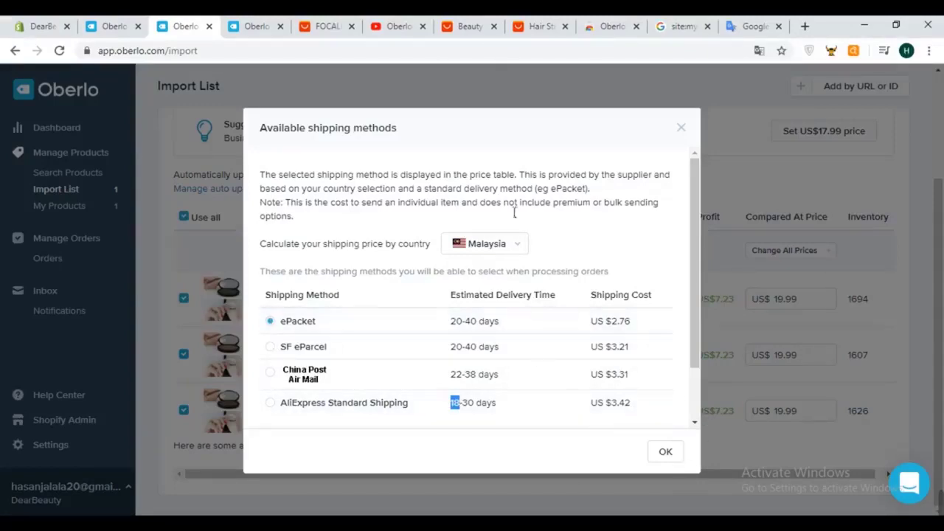
Set the shipping calculation country to United States and check which shipping methods are available.
click(518, 249)
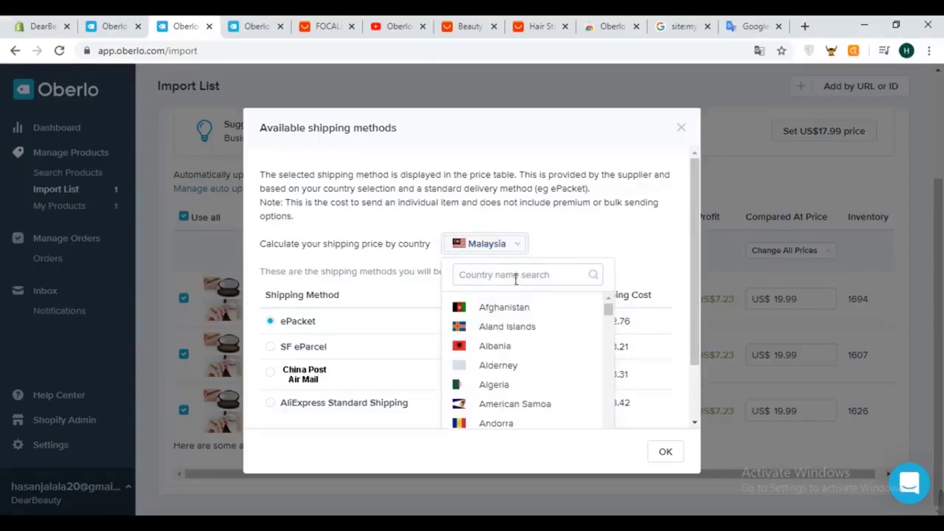
click(516, 282)
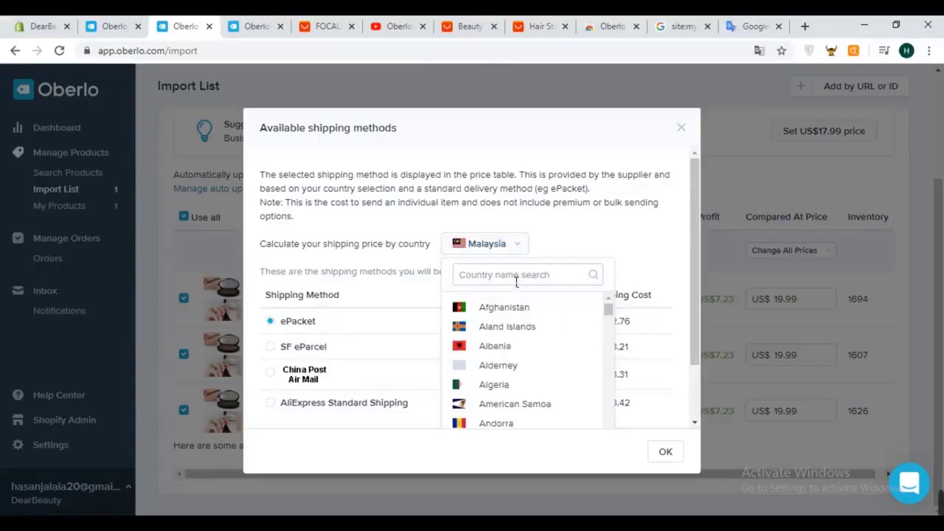
text(un)
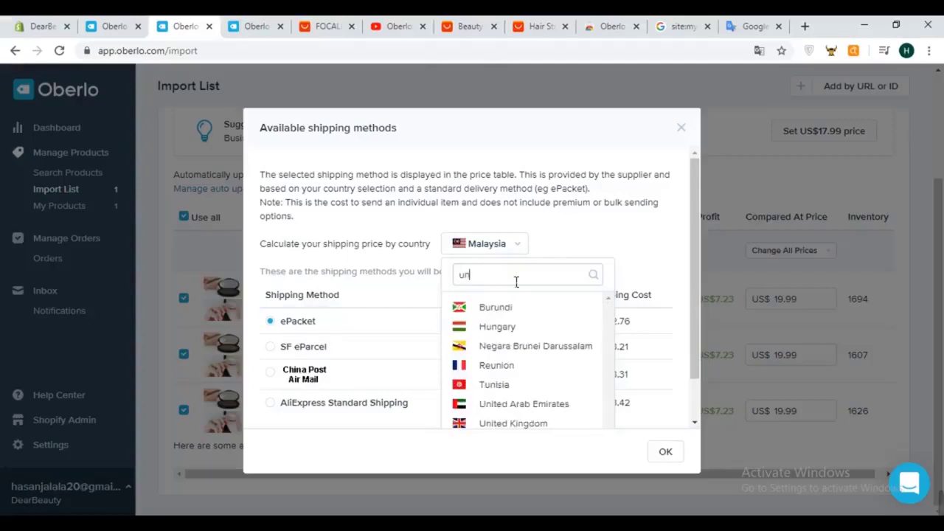
text(i)
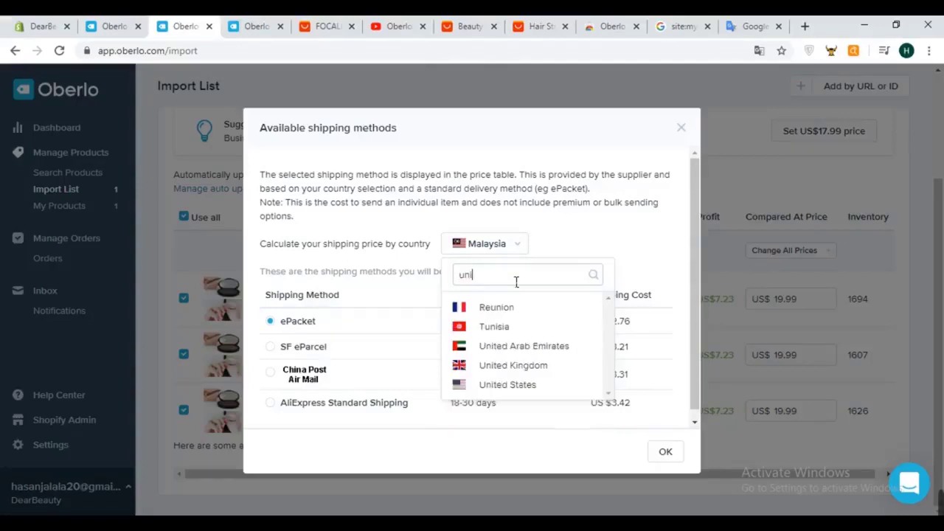
click(508, 385)
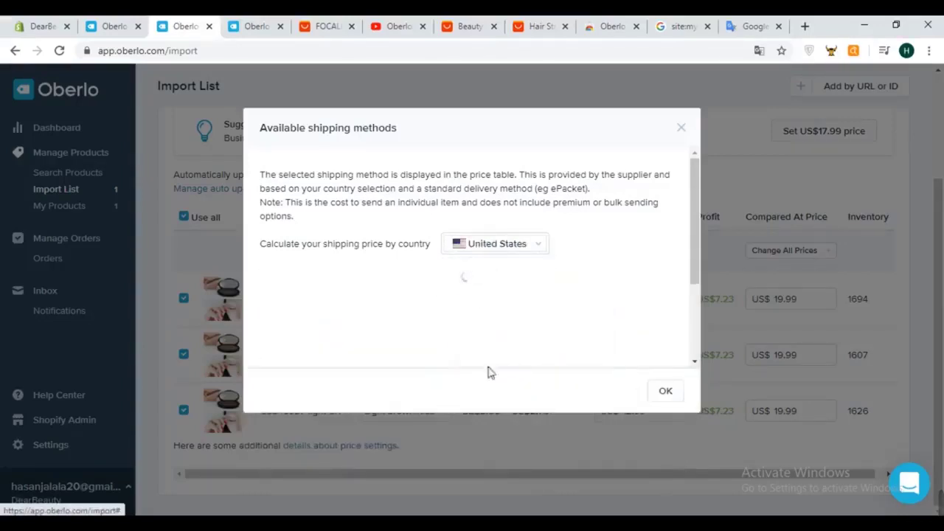
Set the shipping calculation country to Canada and compare the available methods' delivery times and costs.
click(542, 245)
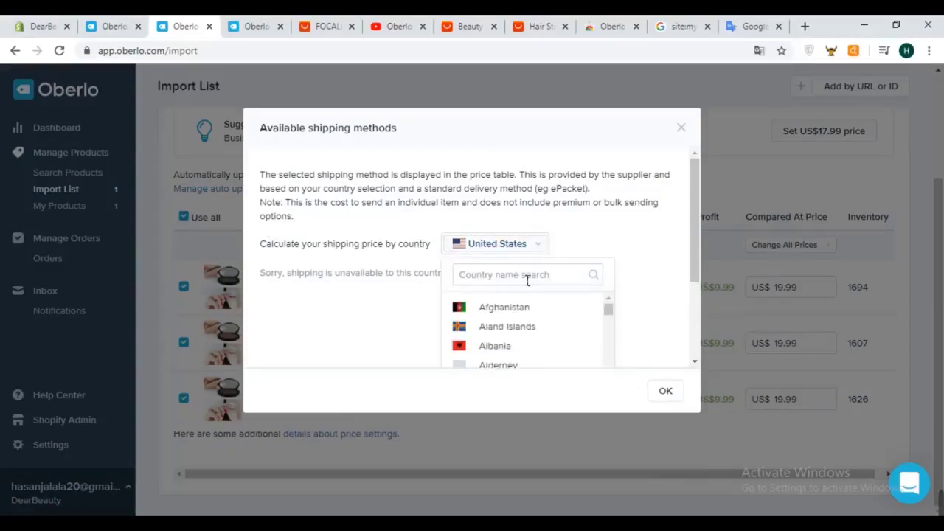
text(cand)
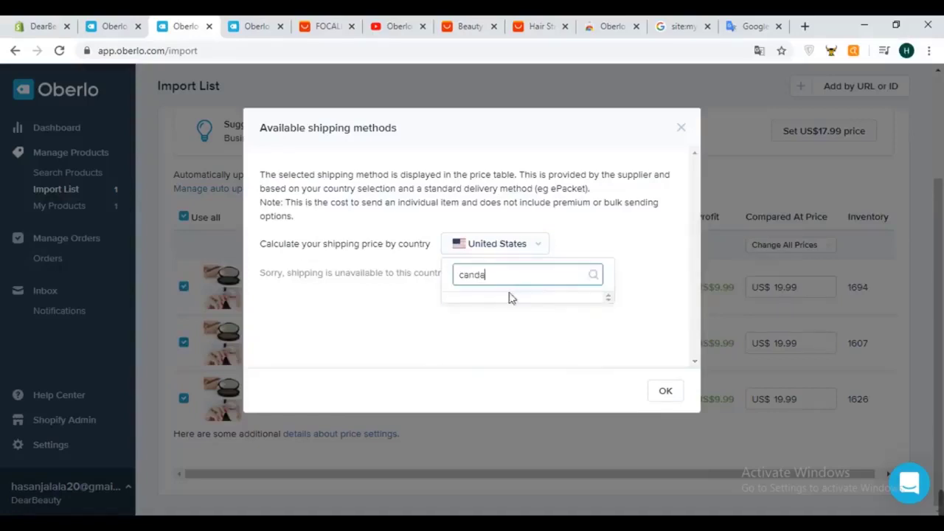
key(BackSpace)
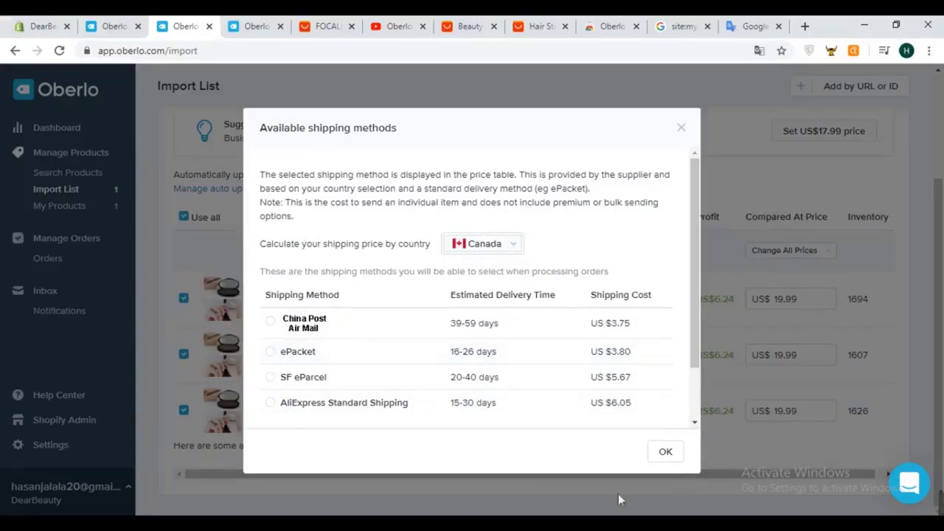
click(513, 247)
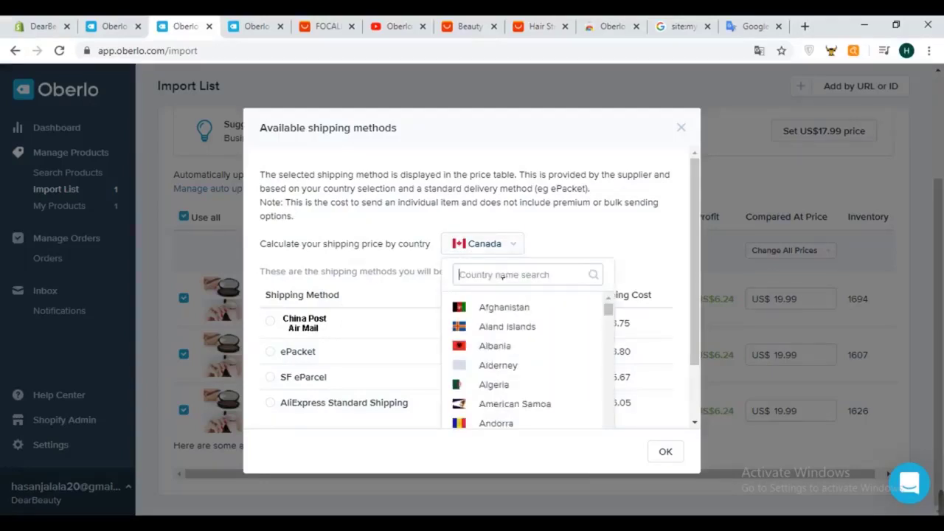
click(521, 278)
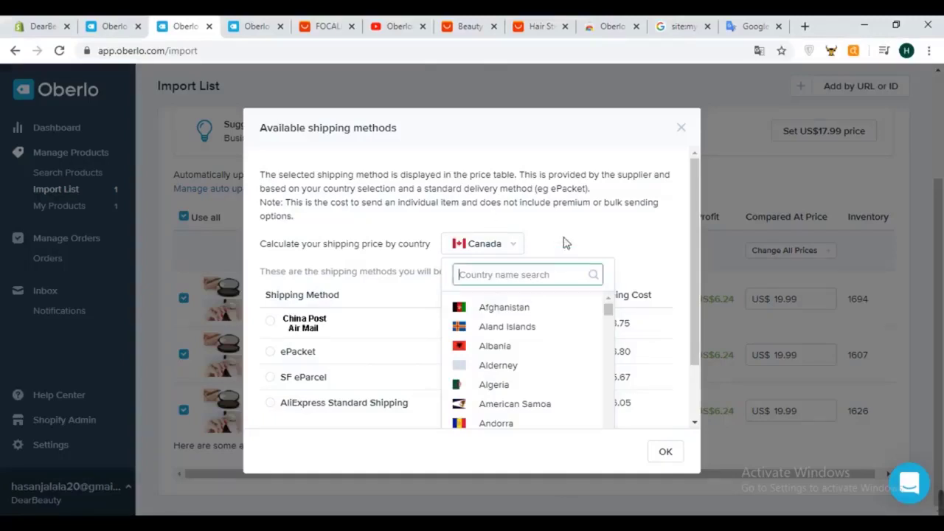
click(643, 217)
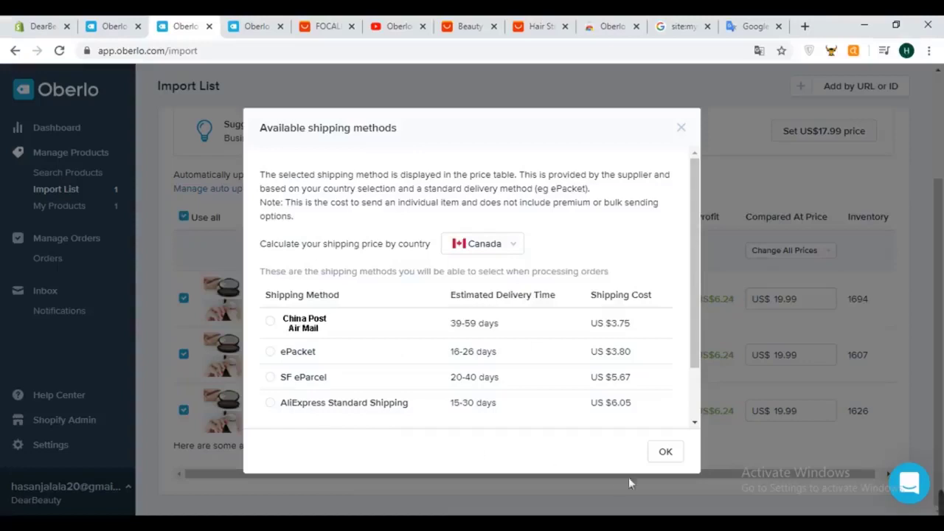
Confirm the shipping selection and review the eyebrow powder variants' prices, compared-at prices and profit.
click(671, 453)
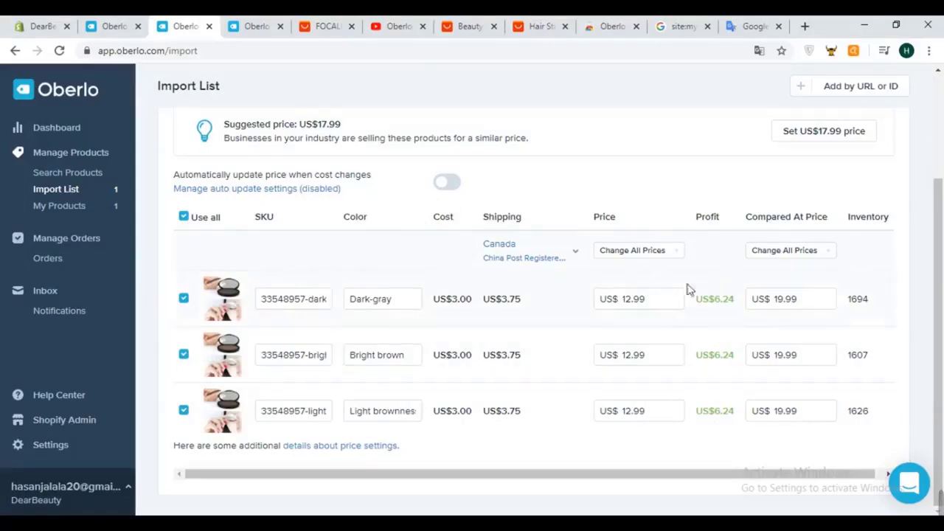
click(805, 312)
click(649, 301)
drag(649, 302, 619, 284)
scroll(727, 221, up, 2)
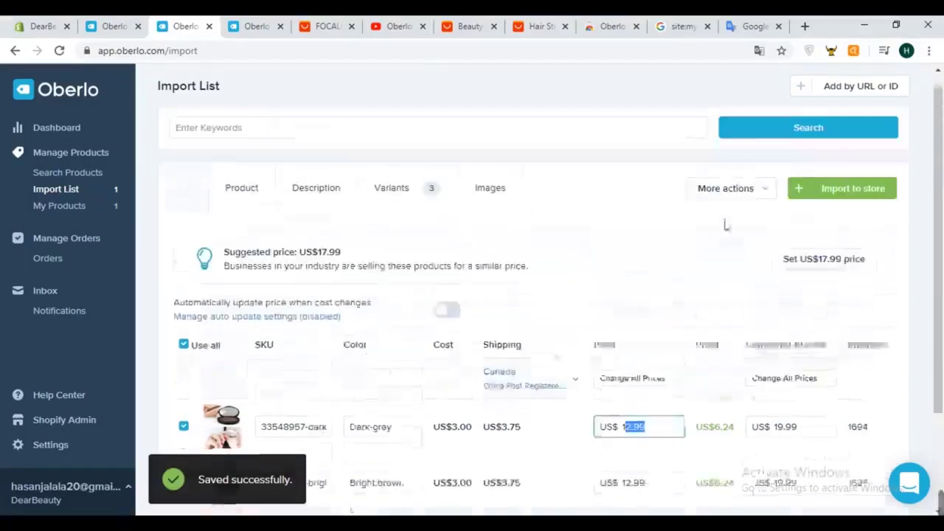
scroll(681, 274, down, 2)
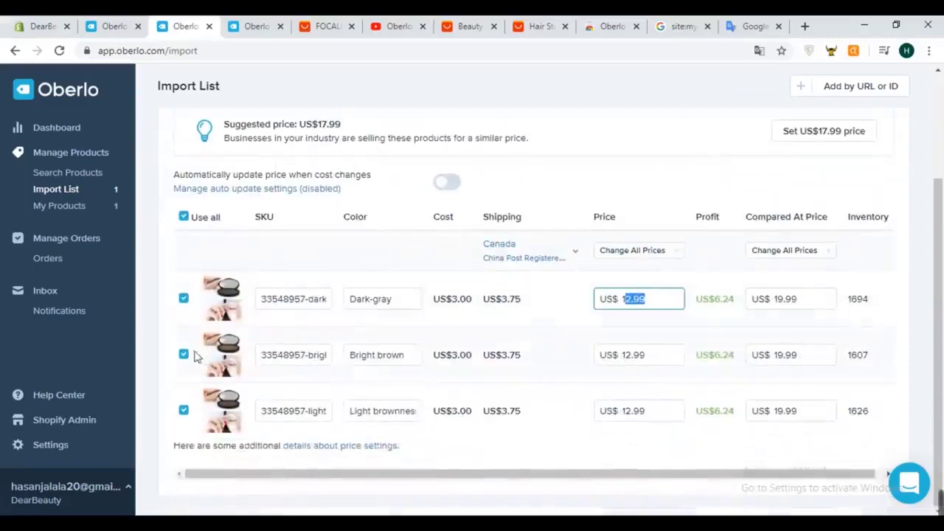
scroll(445, 344, up, 2)
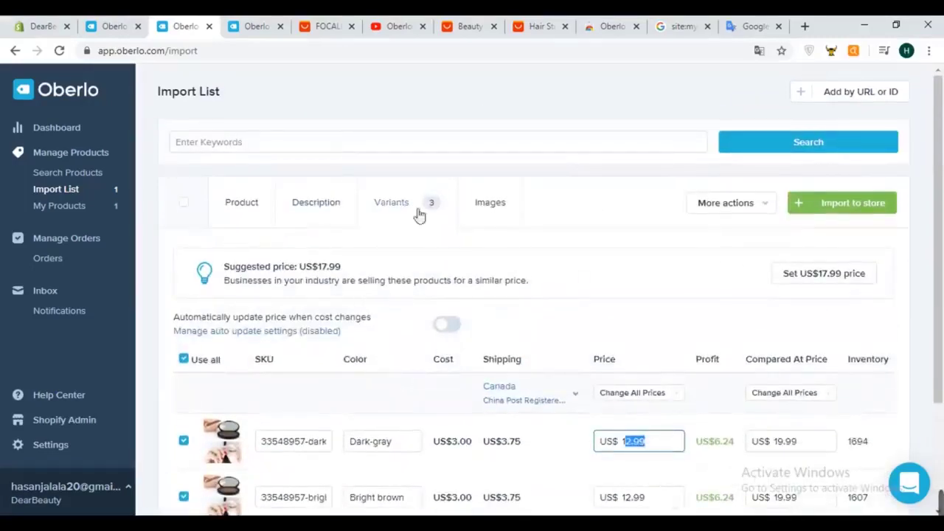
Open the eyebrow powder's images and add the second-row pictures of the opened brown stamp and the hand-held stamp.
click(481, 212)
scroll(301, 235, down, 3)
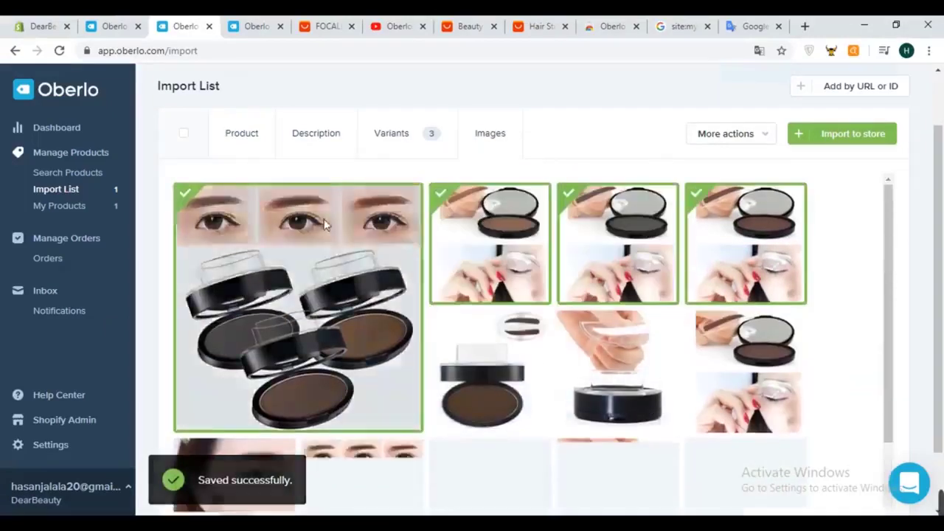
scroll(630, 423, up, 2)
scroll(485, 263, down, 3)
scroll(306, 297, down, 3)
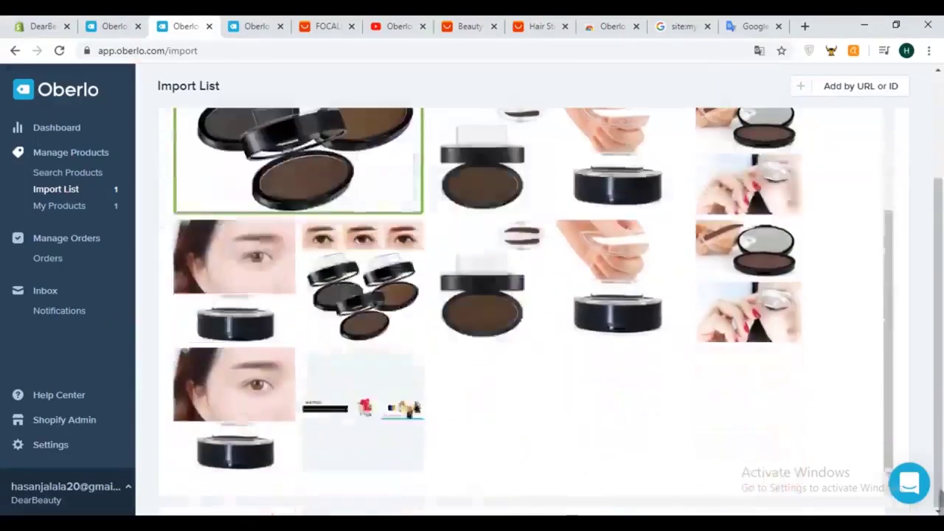
scroll(672, 301, up, 5)
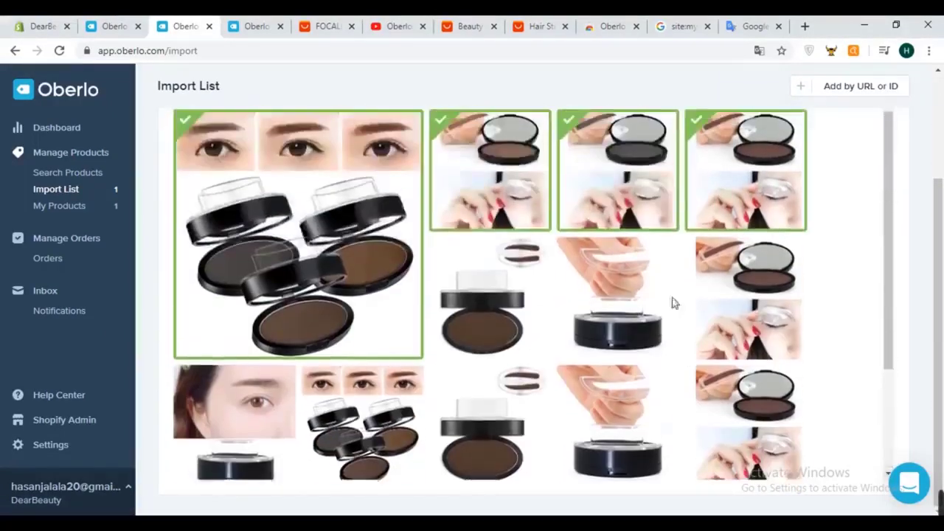
scroll(625, 297, up, 2)
scroll(624, 296, down, 2)
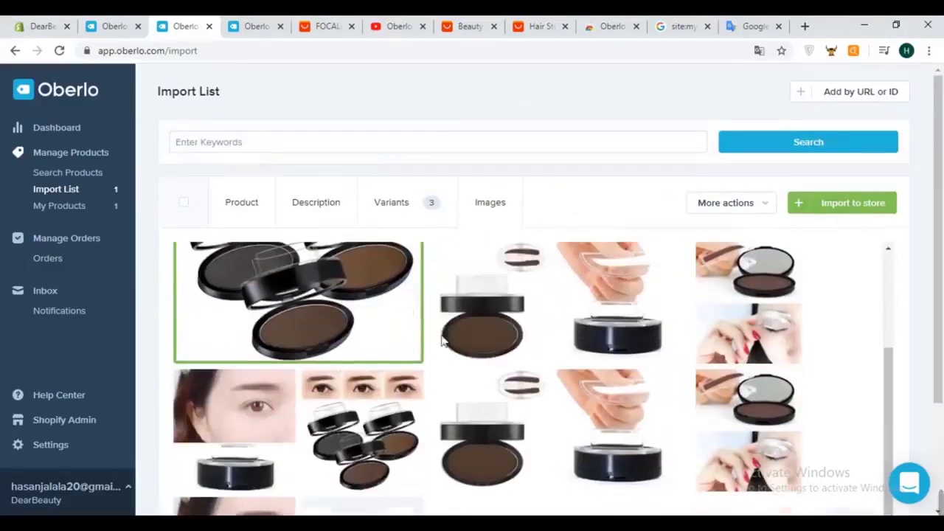
click(491, 311)
scroll(796, 431, up, 1)
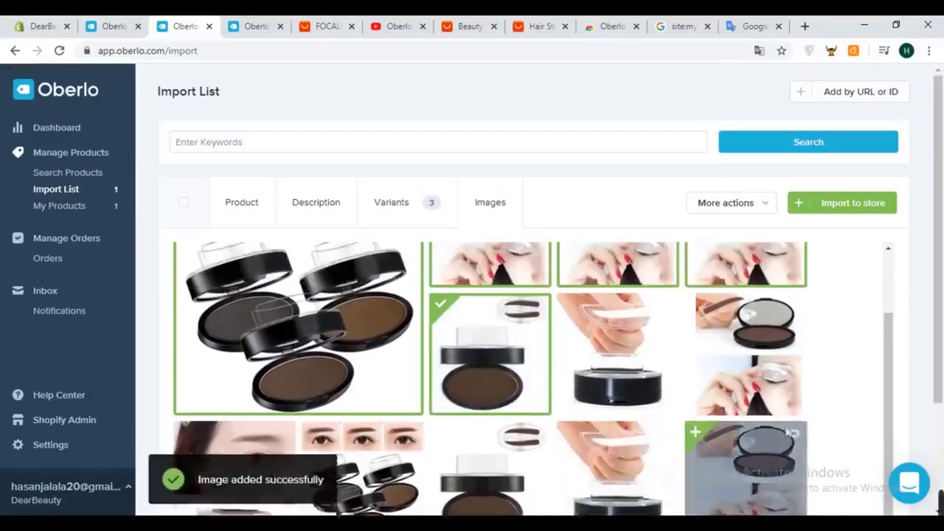
click(601, 378)
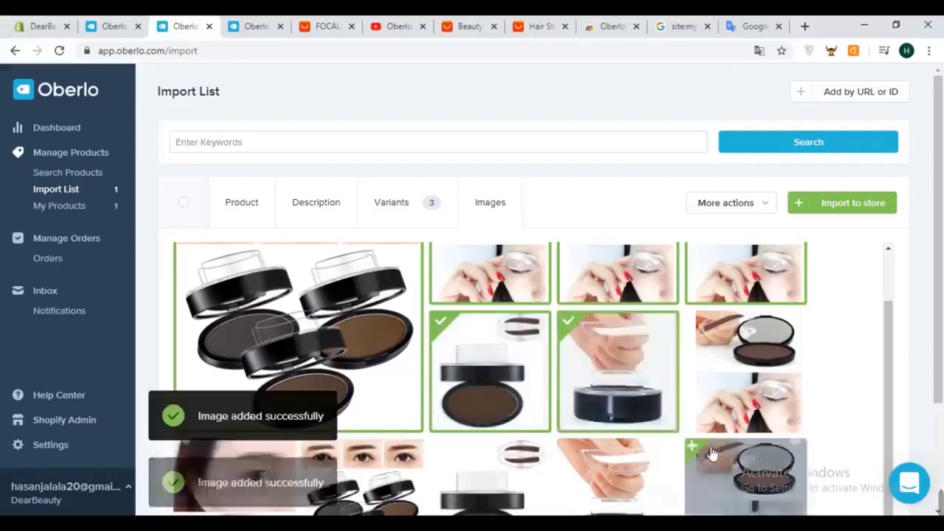
Deselect the last selected compact picture in the first image row and add the small picture of three eyes and three compacts.
scroll(716, 453, up, 1)
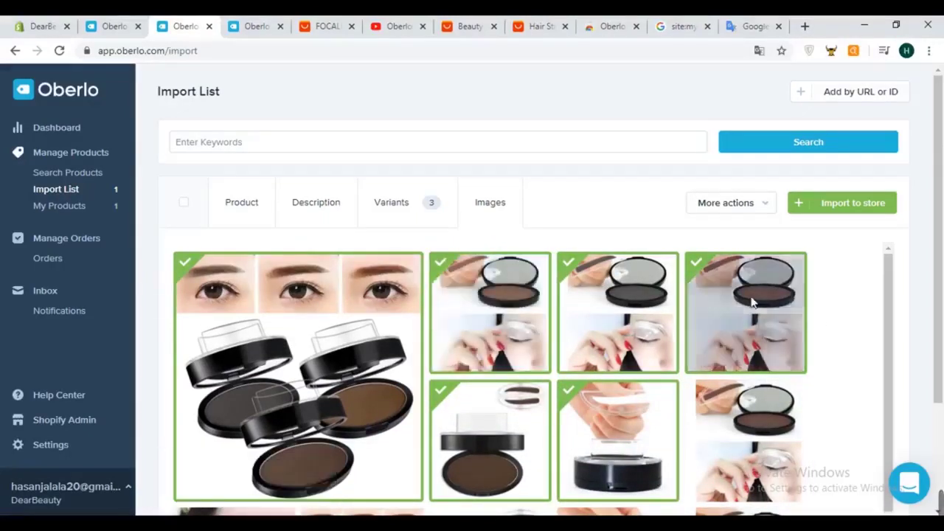
click(788, 320)
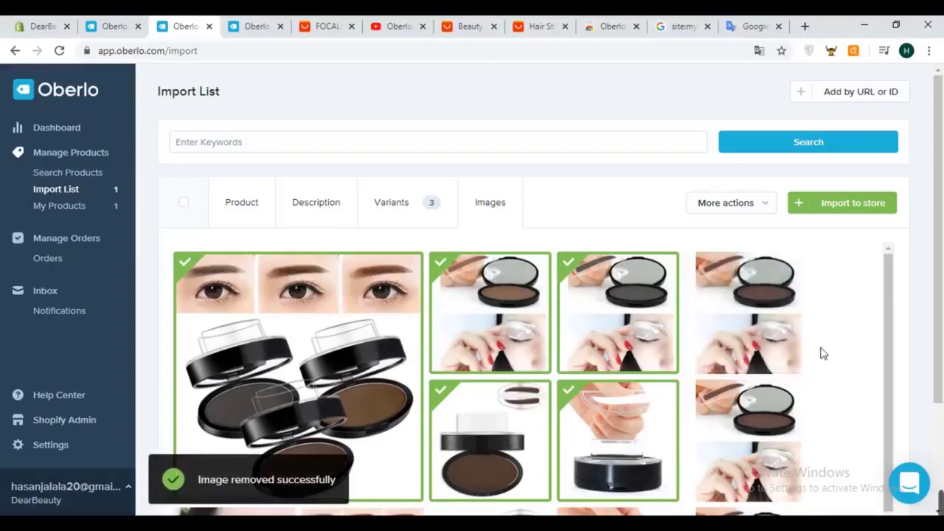
scroll(860, 322, down, 4)
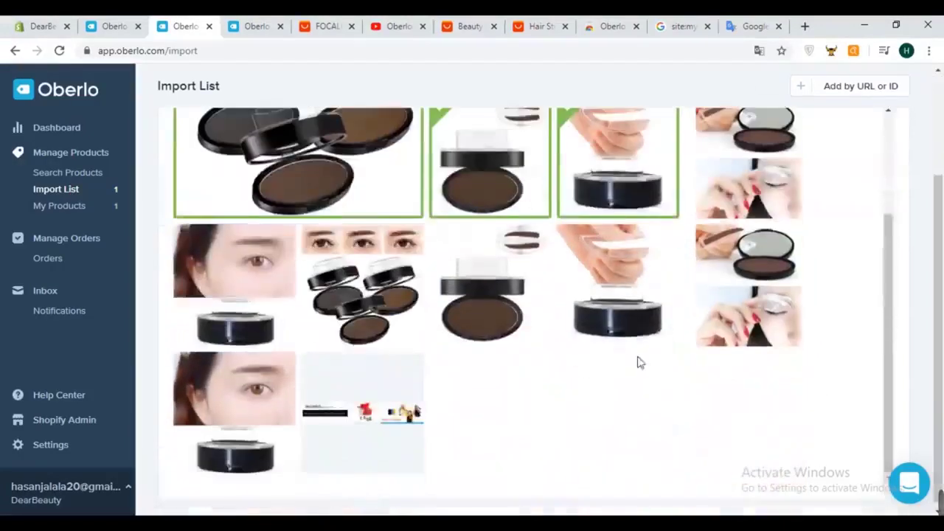
click(371, 278)
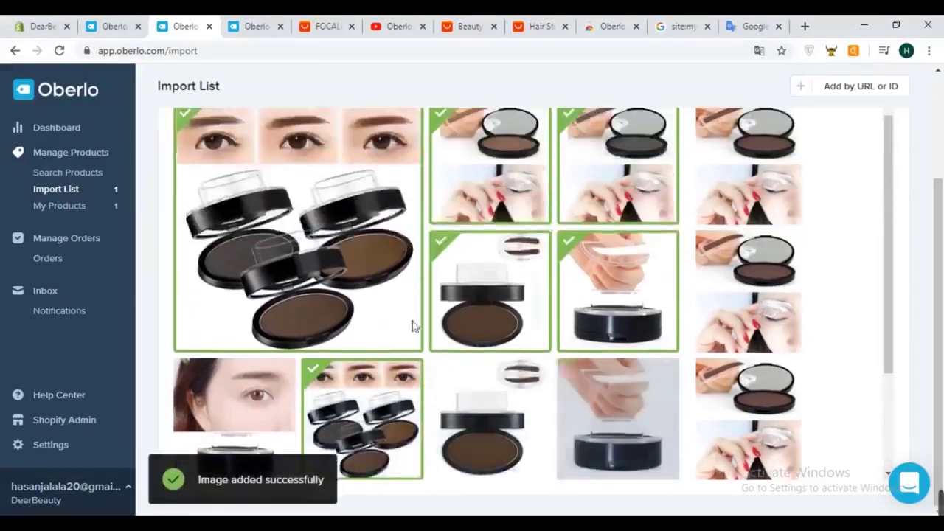
scroll(505, 183, down, 1)
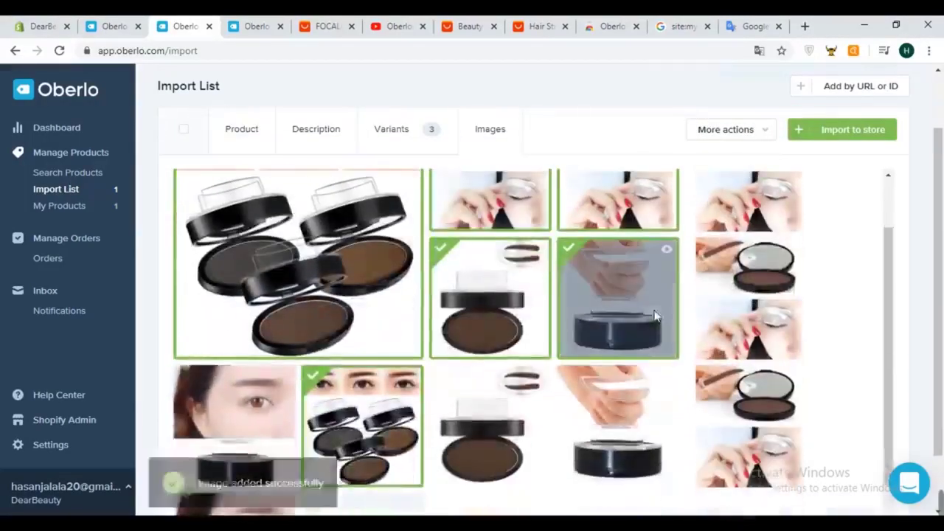
Deselect the dark-gray compact picture and add the third-row pictures of the opened brown stamp and the hand-held stamp.
scroll(583, 251, up, 3)
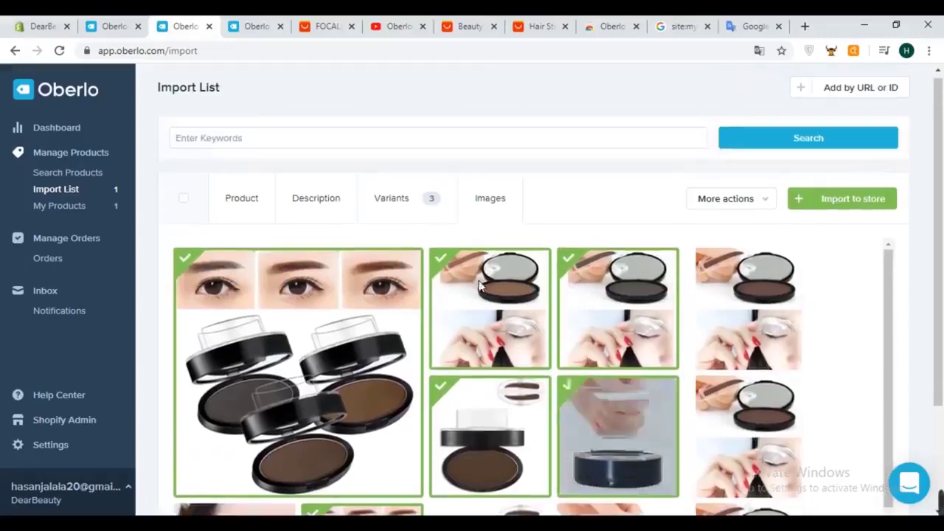
click(645, 293)
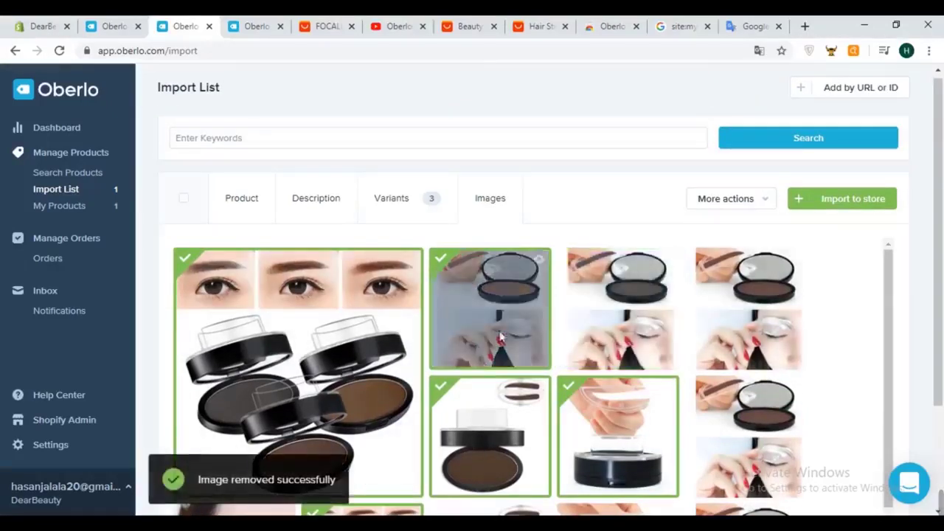
scroll(796, 310, down, 2)
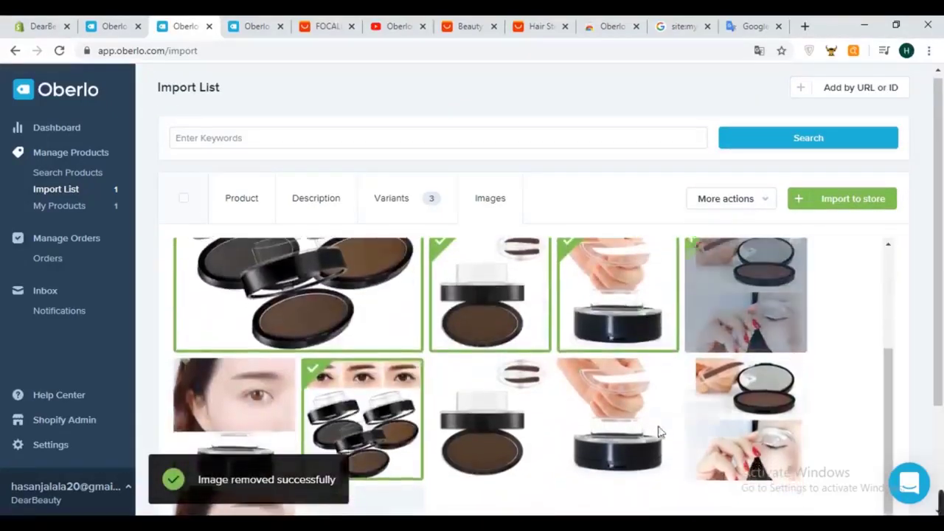
click(493, 372)
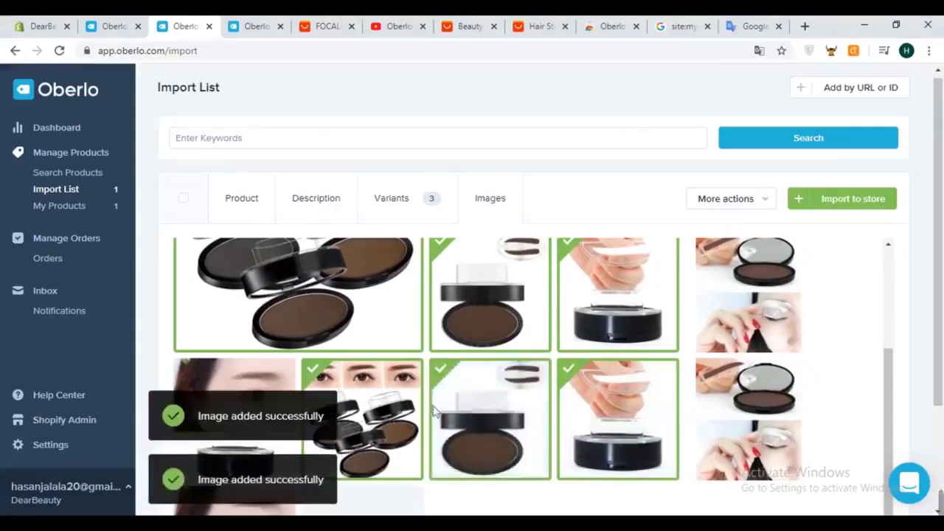
scroll(247, 310, down, 3)
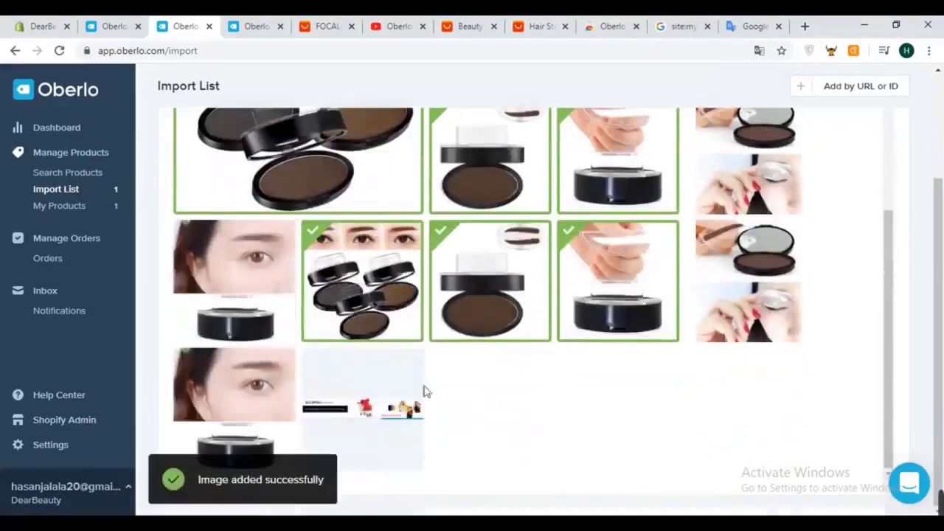
Review the eyebrow powder's product details, description and variants before importing it.
scroll(424, 352, up, 4)
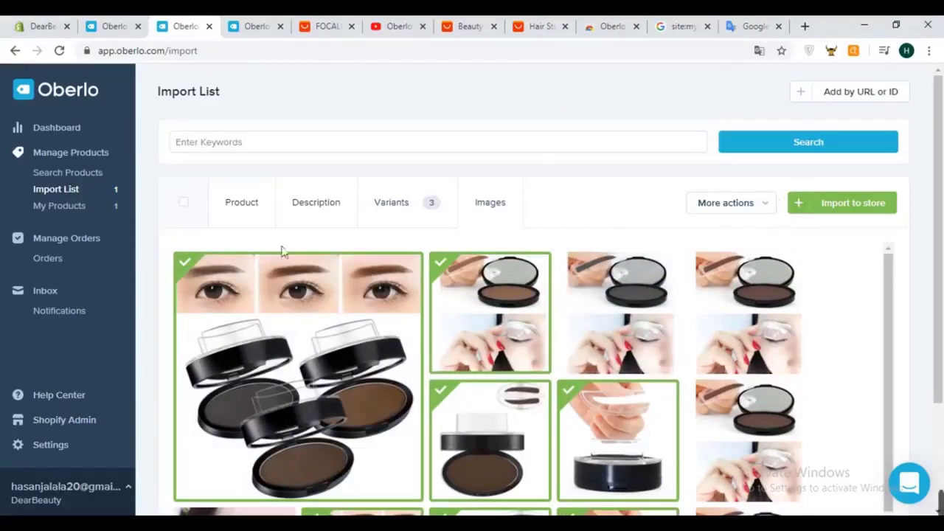
click(234, 202)
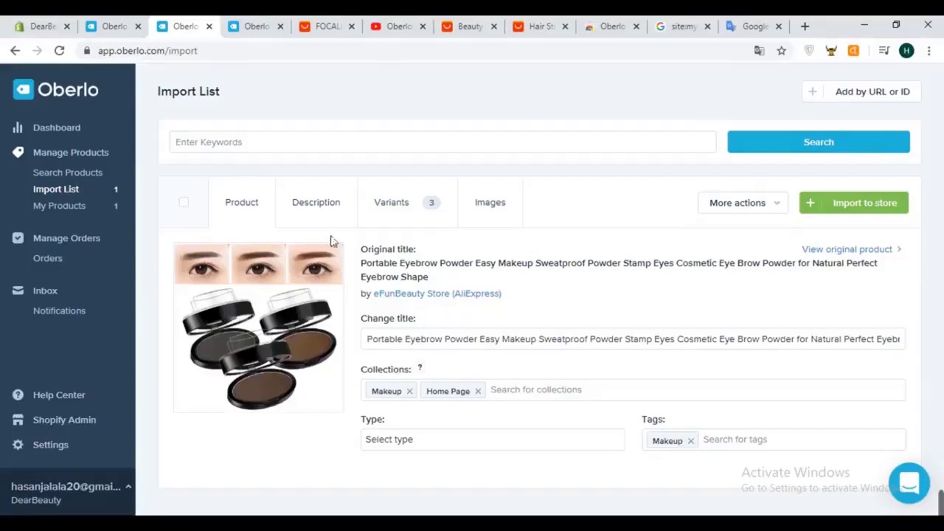
click(329, 202)
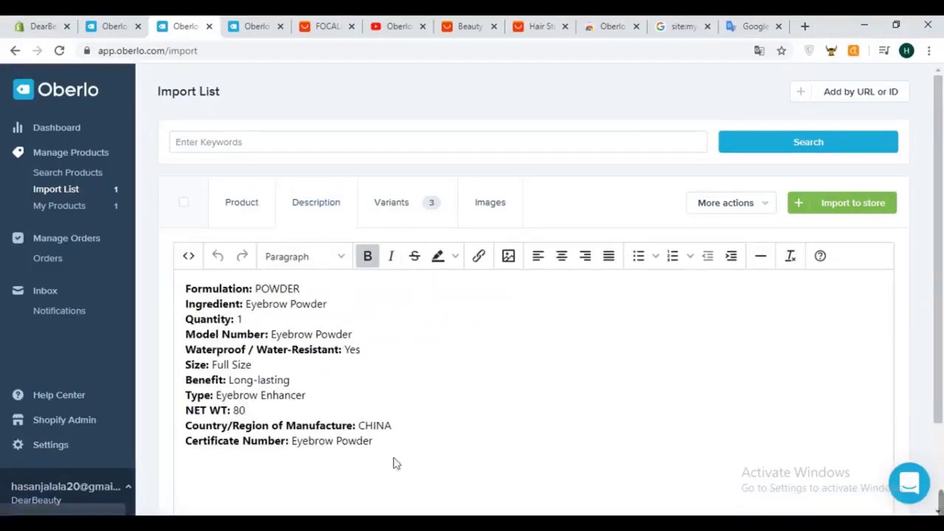
click(390, 207)
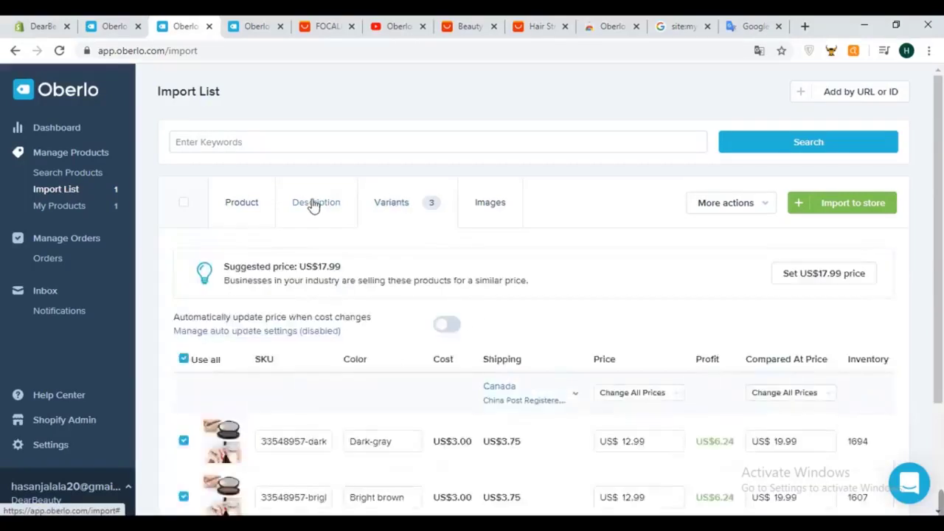
Check the eyebrow powder's product details, variants and images once more and import it to the store.
click(283, 208)
click(231, 206)
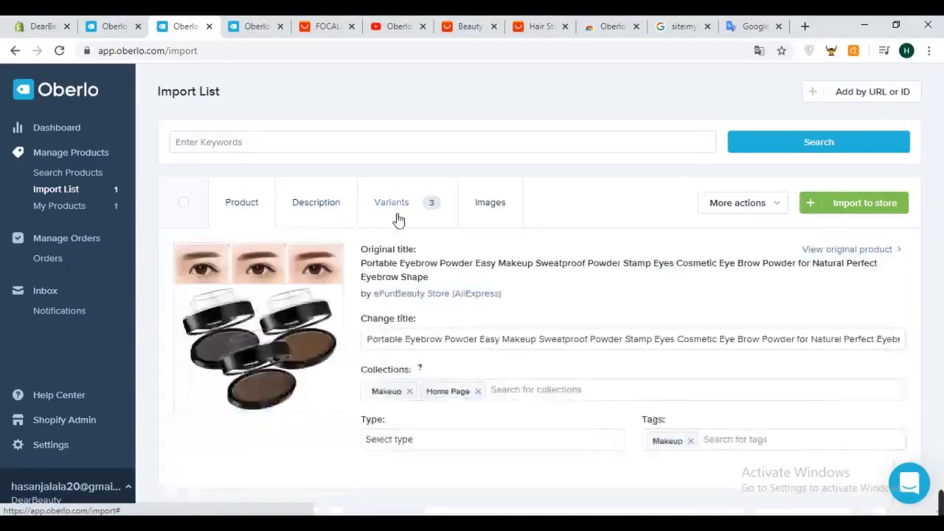
click(397, 214)
click(495, 207)
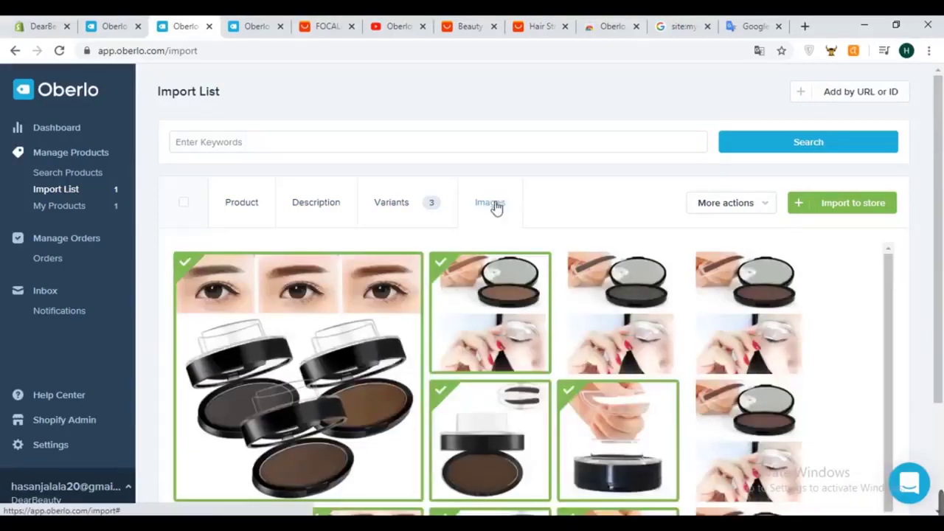
click(855, 207)
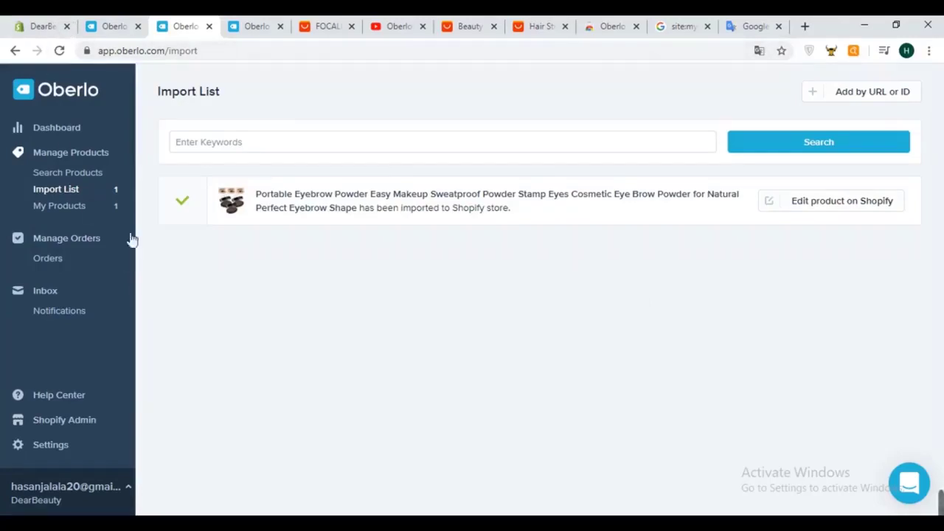
View the online store from the Shopify admin and open its Makeup collection to see the imported eyebrow powder.
click(37, 26)
click(145, 338)
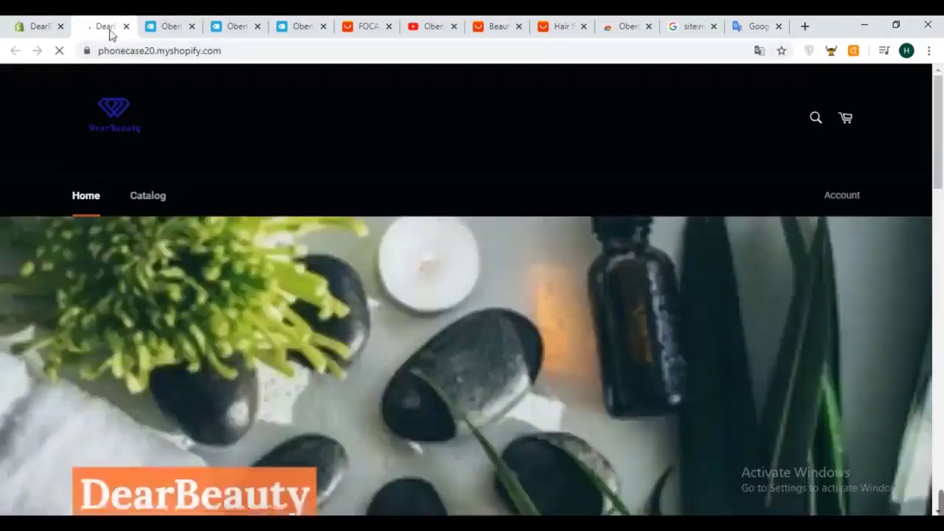
scroll(341, 258, down, 5)
scroll(341, 258, down, 3)
scroll(331, 246, up, 3)
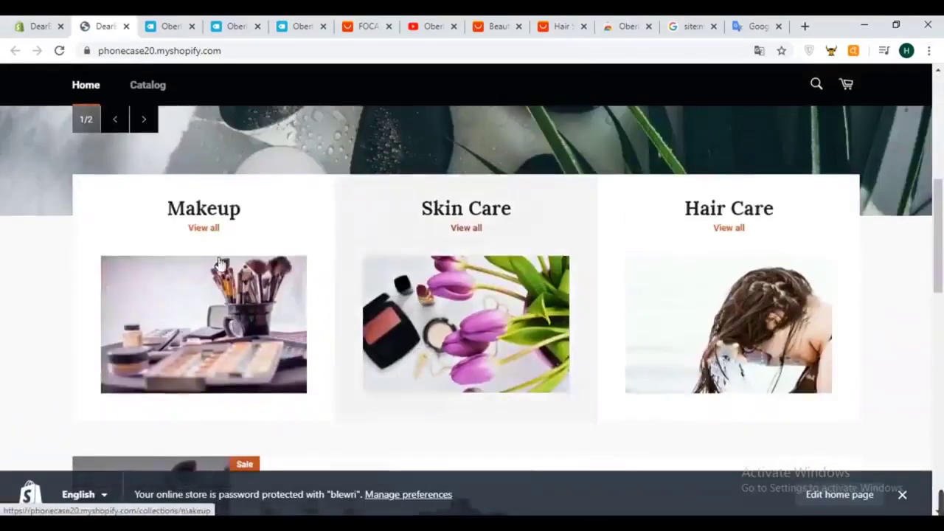
click(213, 297)
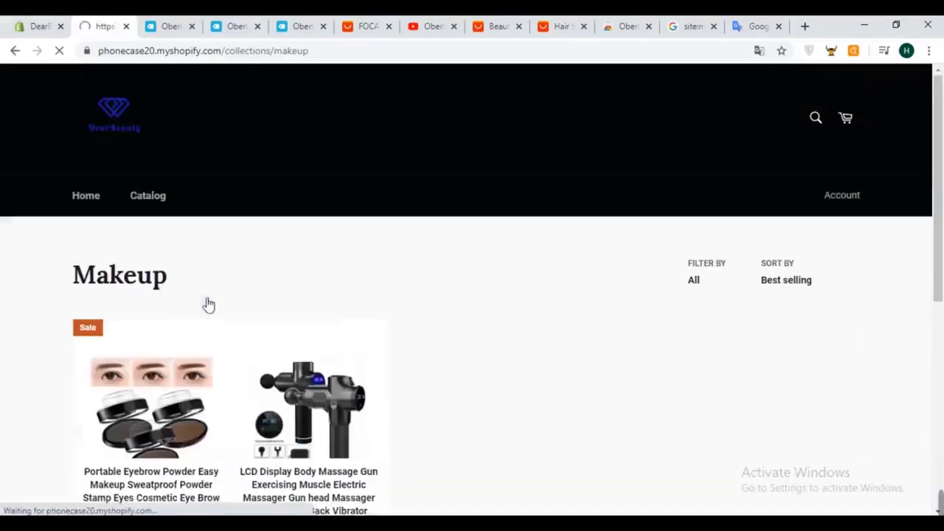
scroll(174, 378, down, 1)
scroll(175, 378, down, 2)
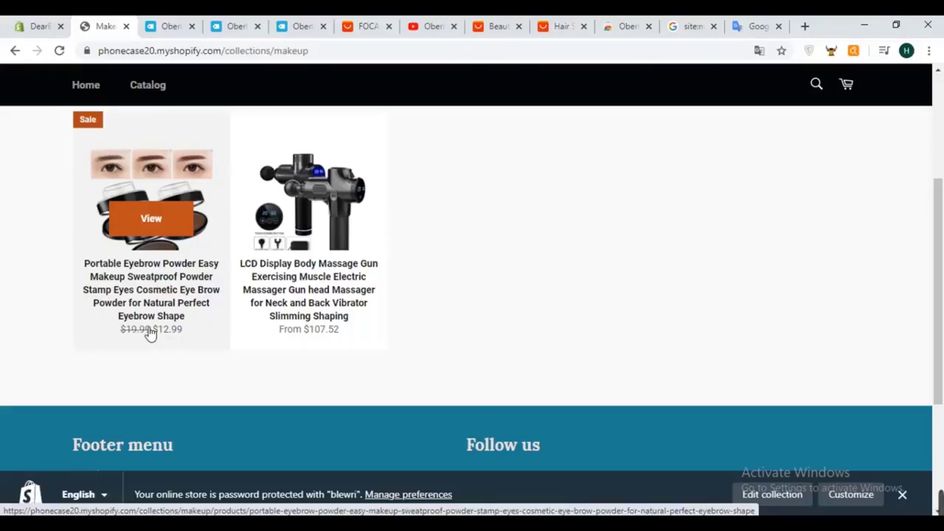
Open the Portable Eyebrow Powder's store page and look over its title, pictures, prices and specifications.
click(163, 214)
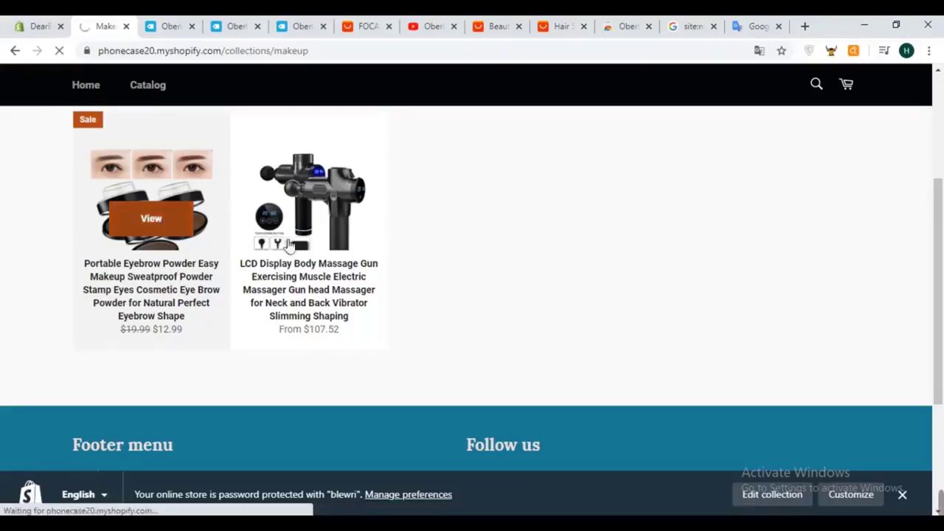
scroll(668, 243, down, 10)
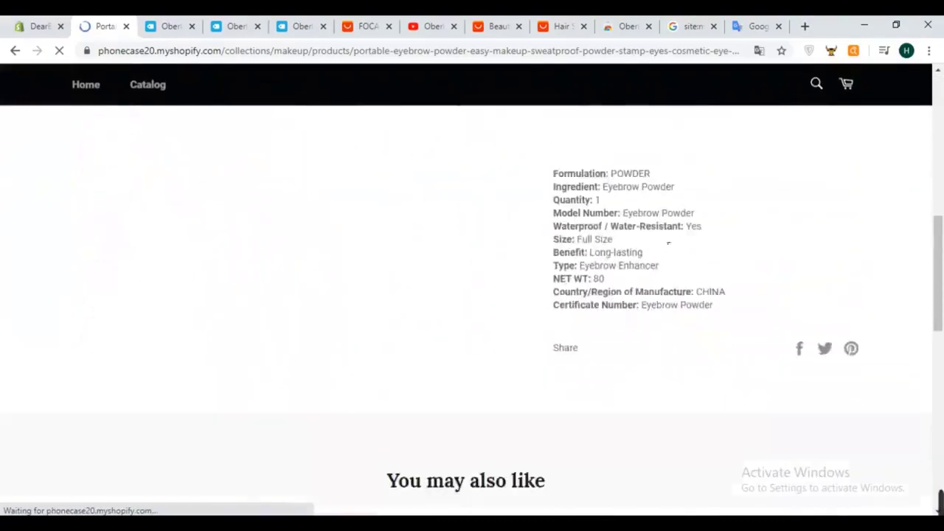
scroll(642, 266, down, 6)
scroll(594, 263, up, 9)
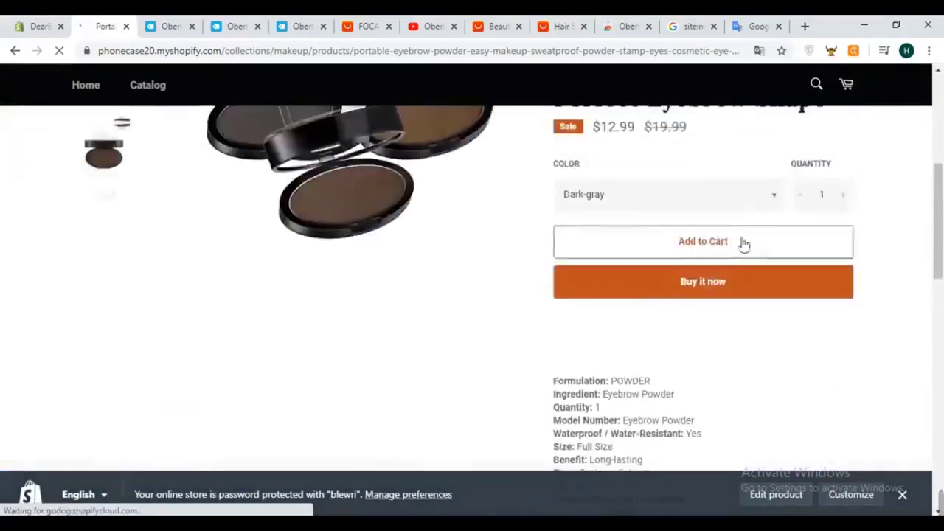
scroll(663, 236, up, 4)
scroll(590, 221, down, 3)
scroll(516, 200, up, 1)
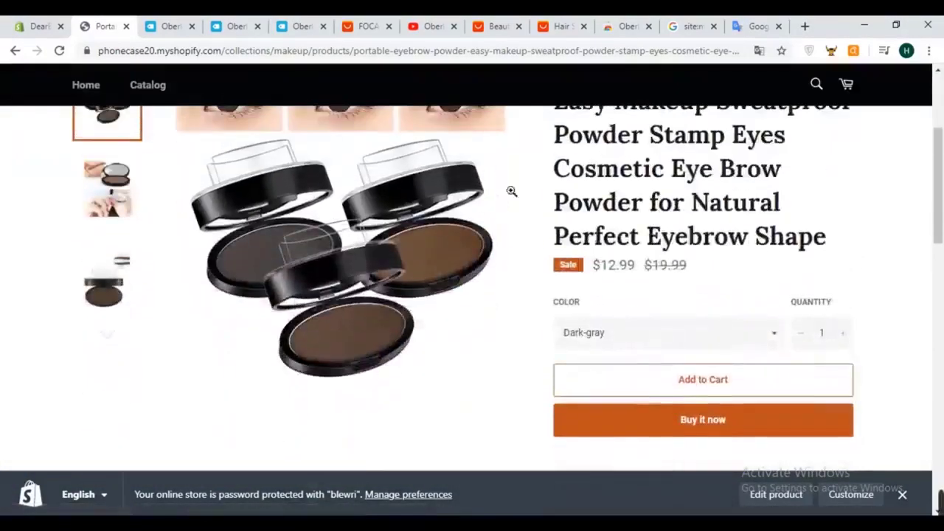
scroll(511, 191, up, 2)
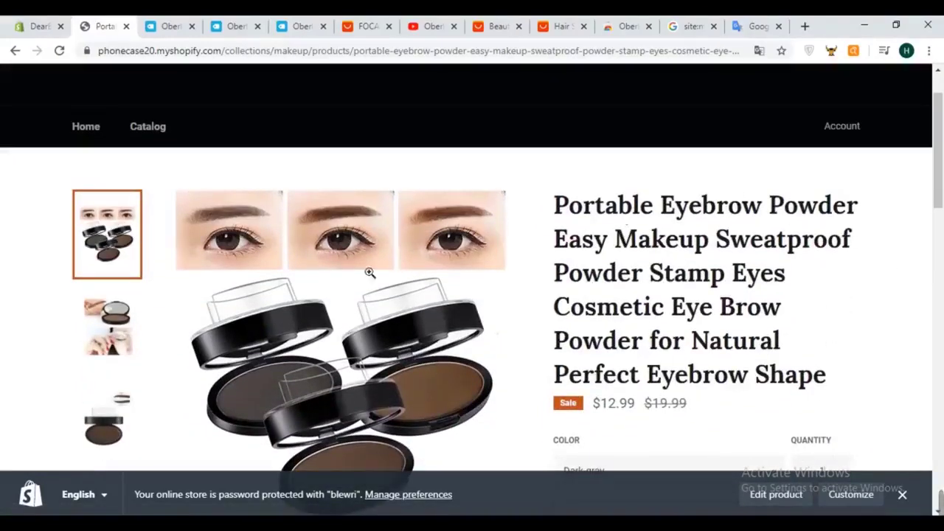
Enlarge the eyebrow powder's main picture on the store page and close the enlarged view.
scroll(370, 272, down, 1)
click(206, 244)
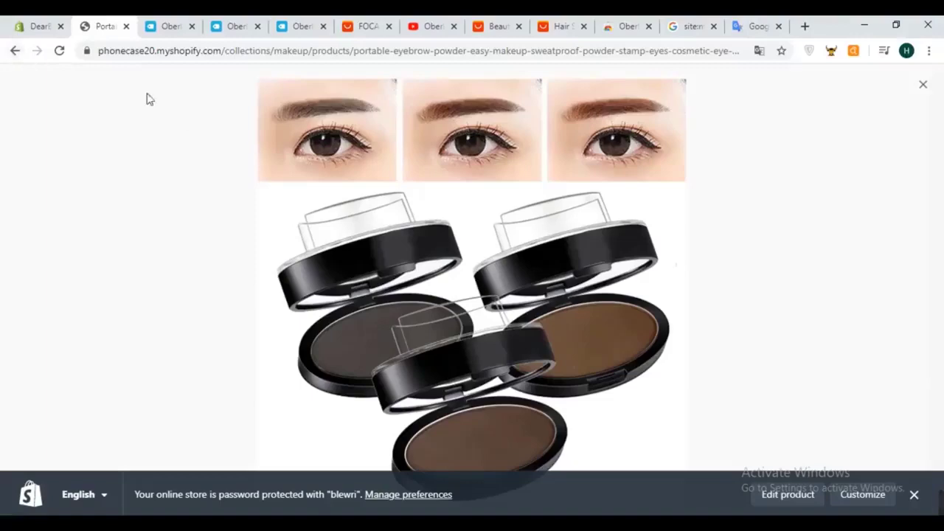
click(924, 84)
Examine the eyebrow powder's specifications, sharing links and related products on its store page.
scroll(853, 278, down, 4)
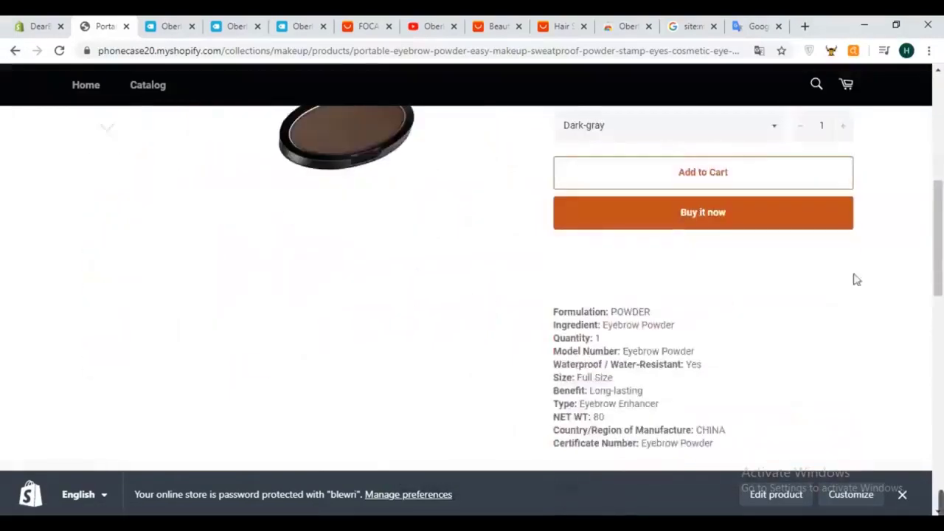
scroll(710, 219, up, 3)
scroll(710, 220, down, 4)
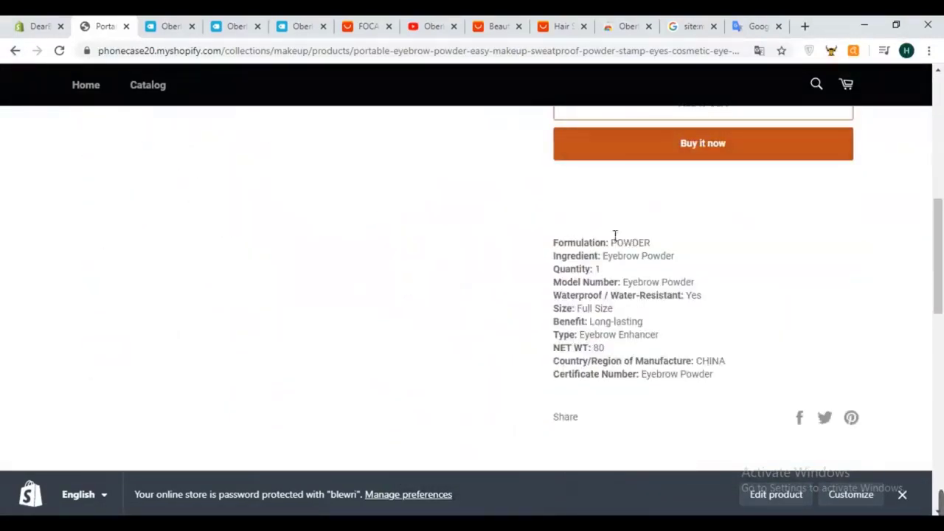
scroll(568, 236, down, 5)
scroll(634, 177, up, 5)
scroll(737, 191, down, 3)
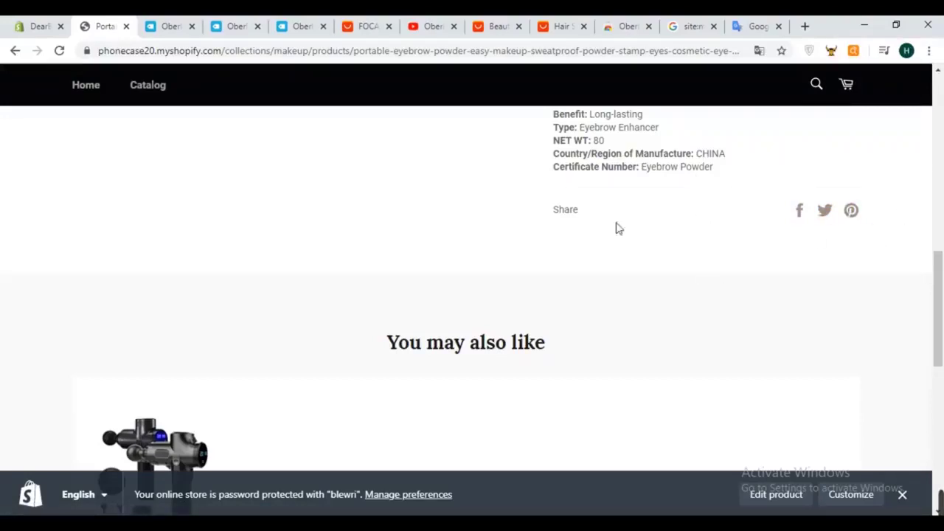
scroll(602, 208, up, 3)
scroll(578, 220, down, 3)
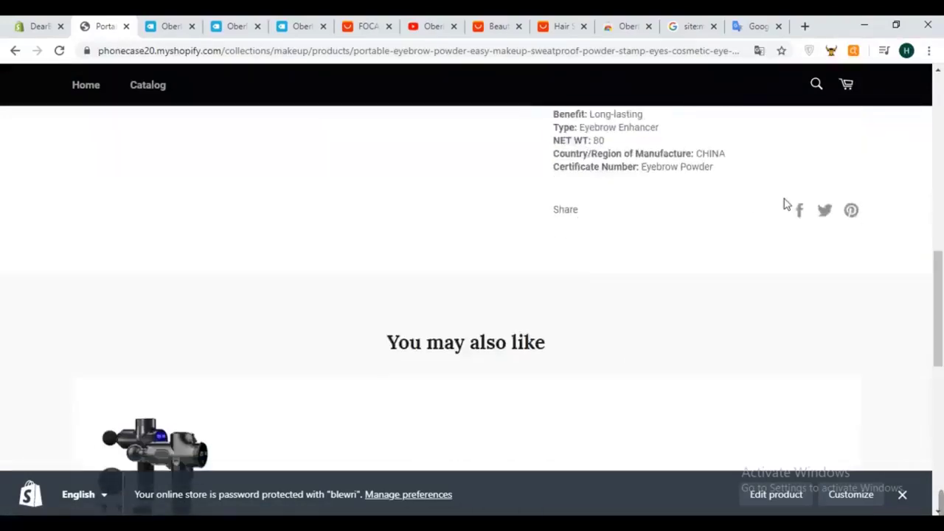
scroll(590, 310, down, 3)
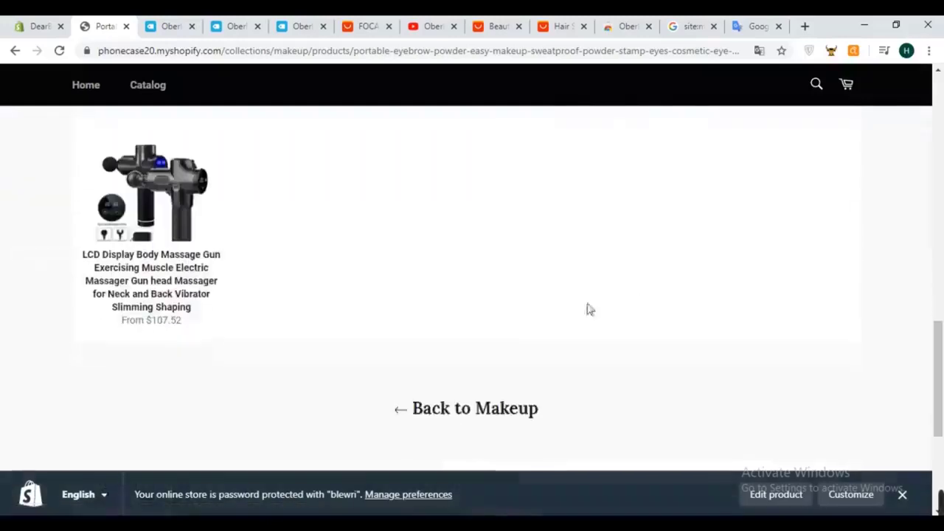
scroll(685, 292, up, 2)
scroll(558, 266, down, 3)
scroll(536, 224, up, 5)
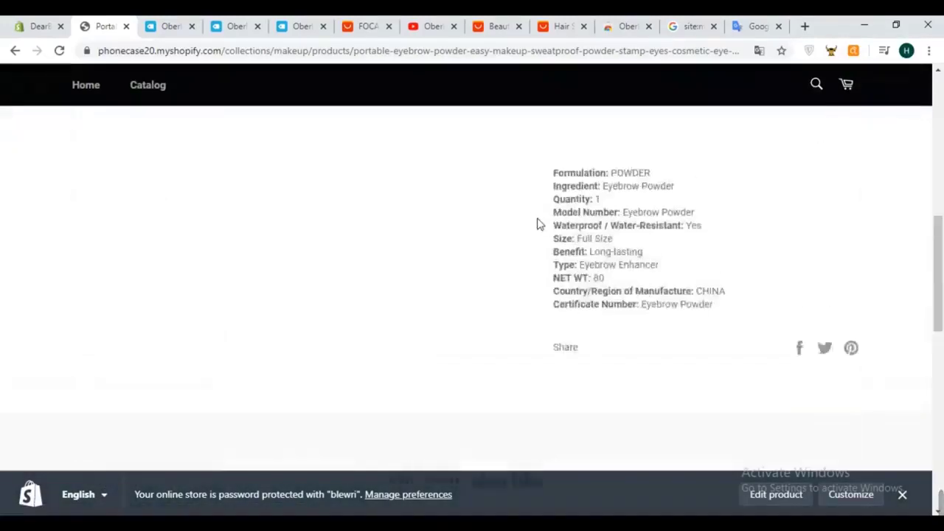
Examine the eyebrow powder's sale price, color choice, quantity and purchase options above the specifications.
scroll(537, 225, up, 5)
scroll(537, 224, down, 3)
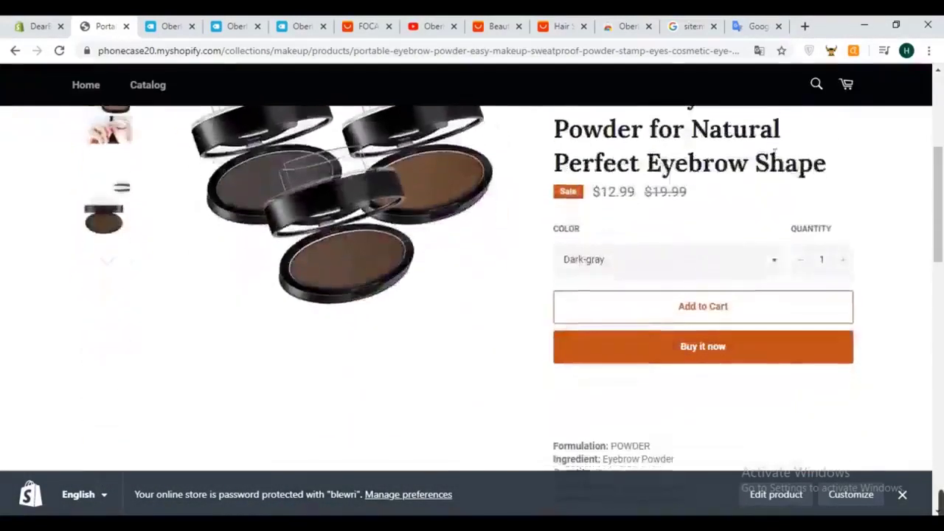
scroll(769, 276, down, 3)
scroll(731, 145, up, 2)
scroll(760, 295, down, 1)
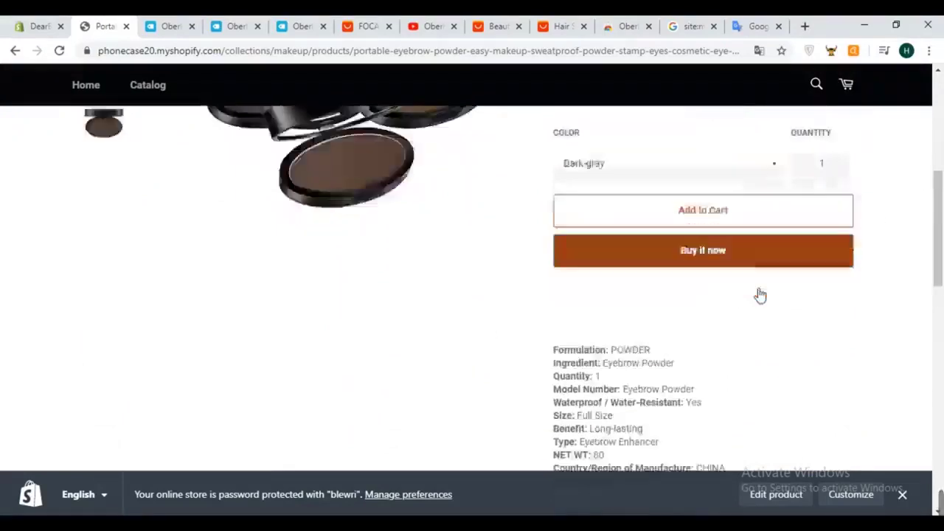
scroll(760, 295, down, 2)
scroll(666, 288, up, 2)
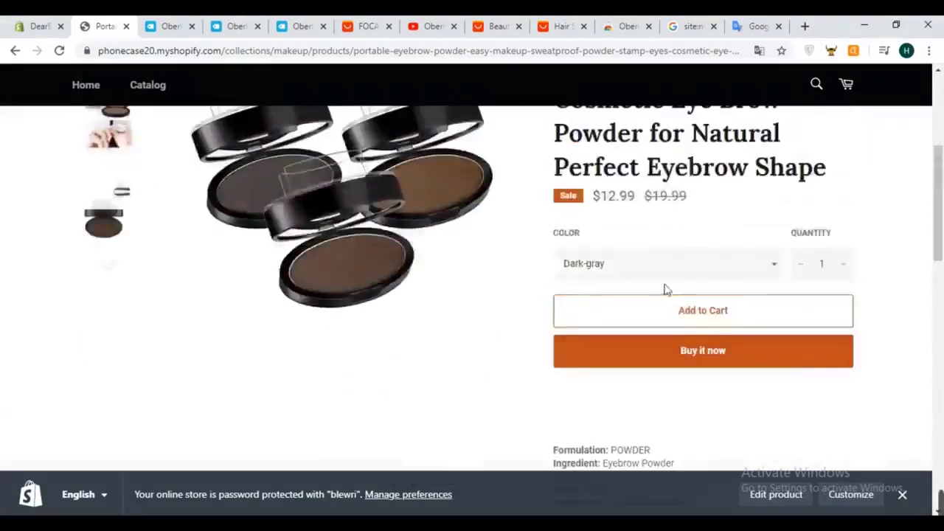
scroll(739, 196, down, 6)
scroll(727, 296, up, 5)
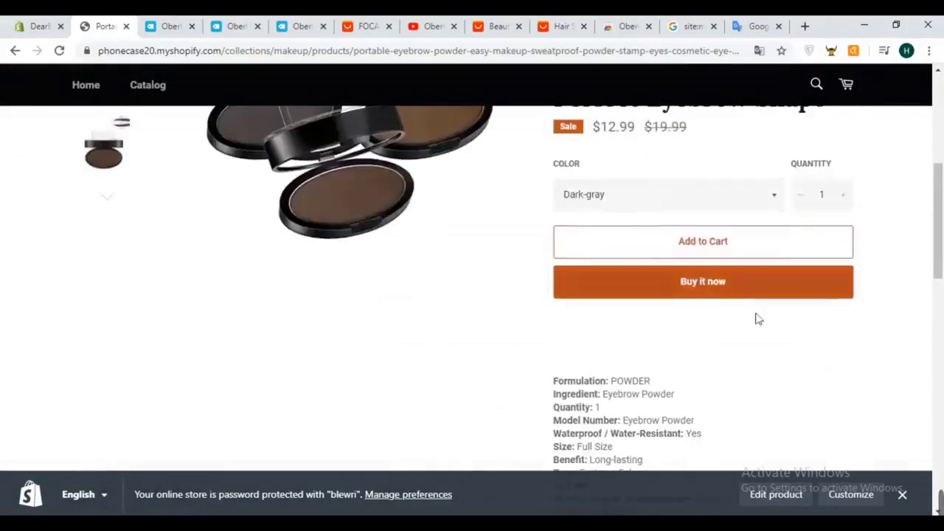
Try buying the dark-gray eyebrow powder directly through checkout and return to its product page.
click(705, 288)
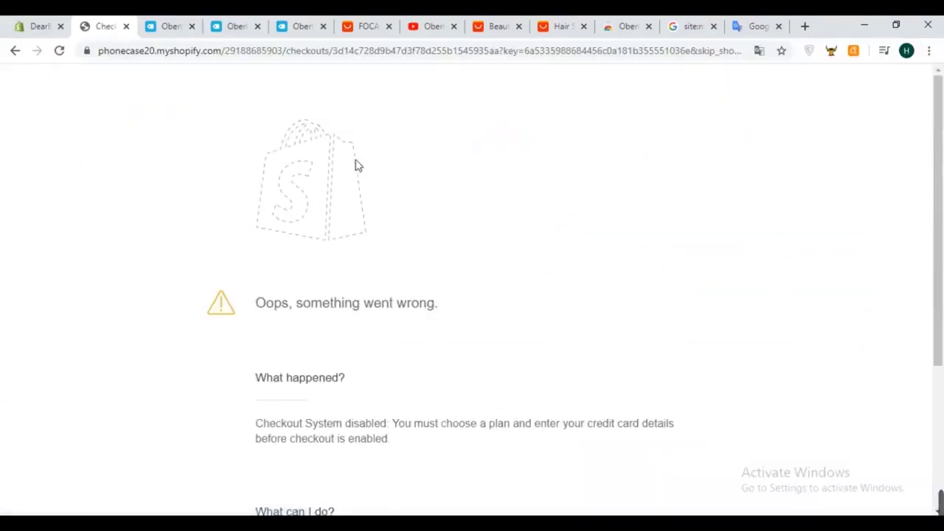
scroll(356, 164, down, 2)
click(15, 50)
scroll(811, 331, up, 6)
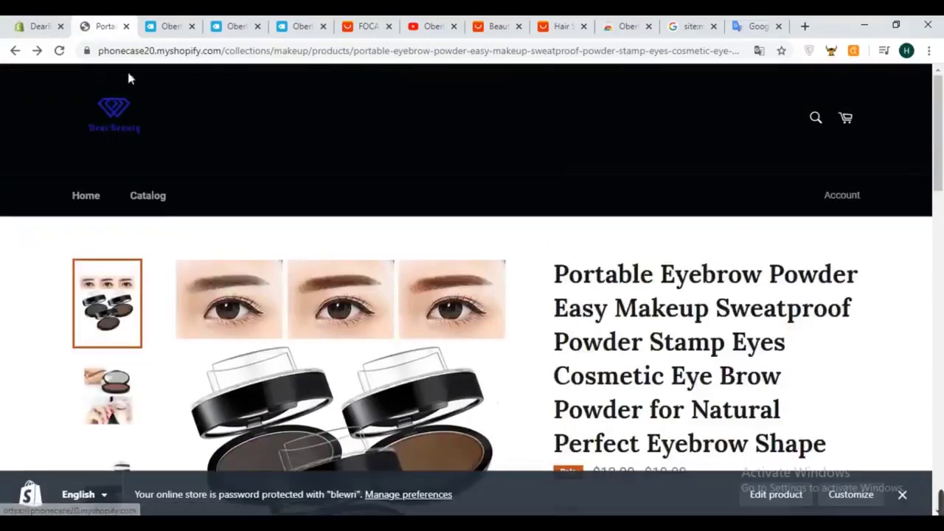
Compare the eyebrow powder page's title, pictures and purchase area with its specifications and overall layout.
scroll(395, 381, down, 6)
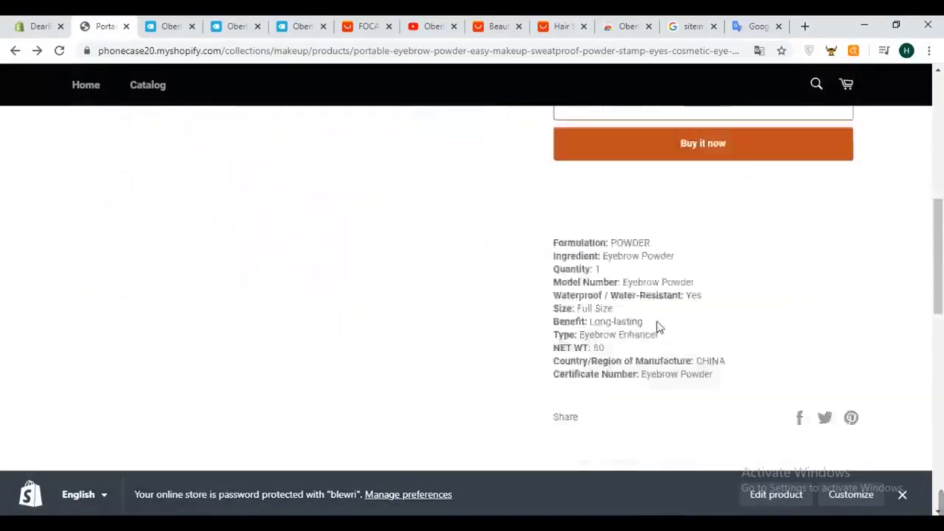
scroll(657, 327, up, 8)
scroll(719, 309, down, 2)
scroll(718, 309, down, 6)
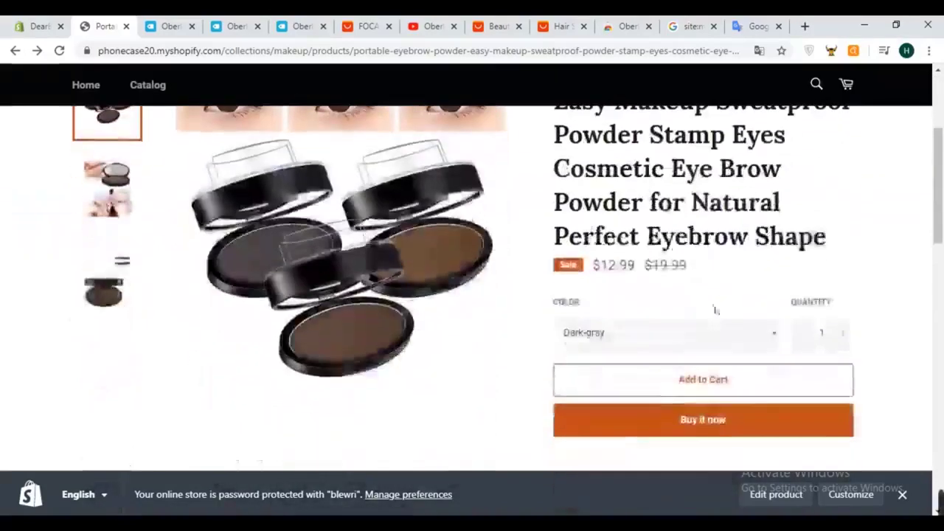
scroll(737, 279, down, 2)
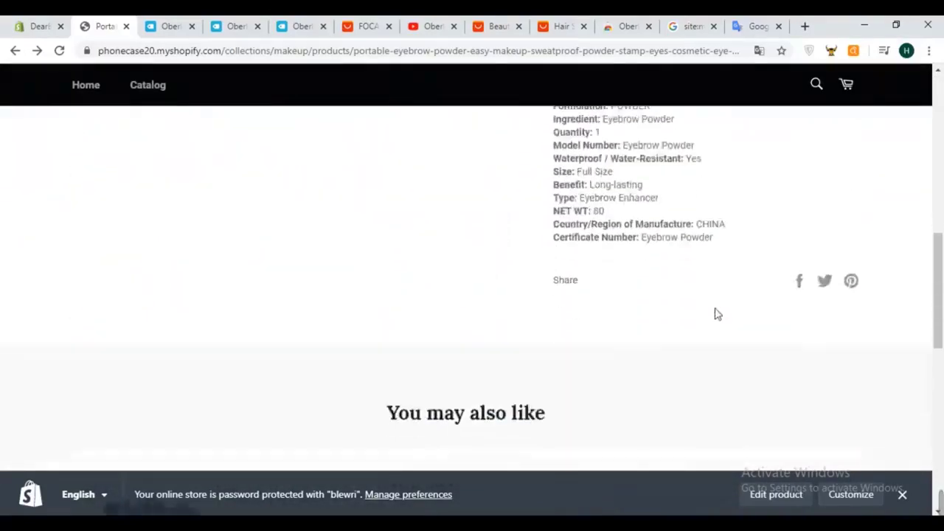
scroll(716, 314, up, 8)
scroll(719, 314, down, 3)
scroll(718, 313, down, 3)
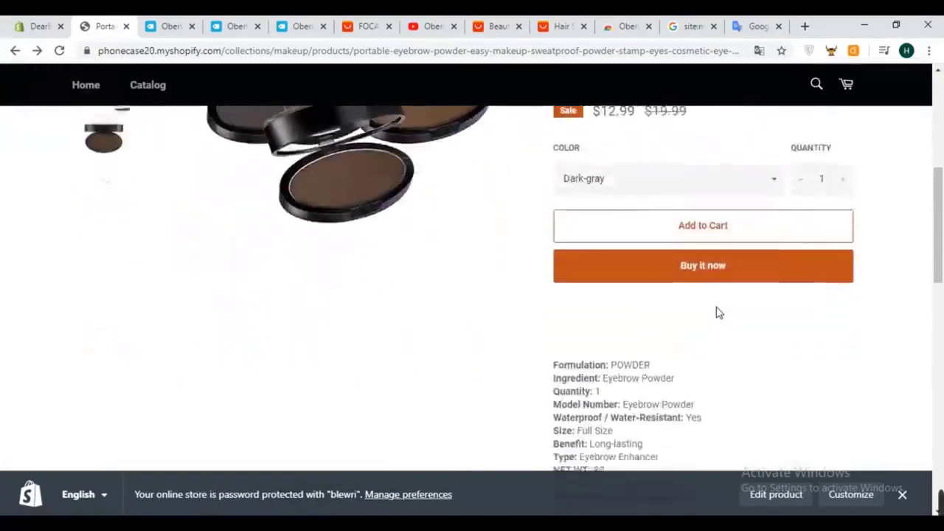
scroll(716, 312, up, 7)
scroll(731, 313, down, 4)
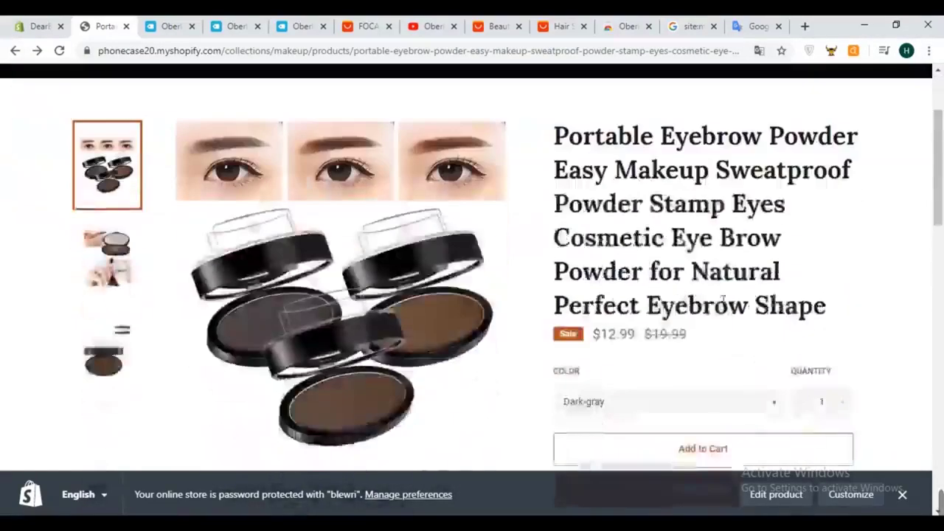
scroll(889, 177, up, 3)
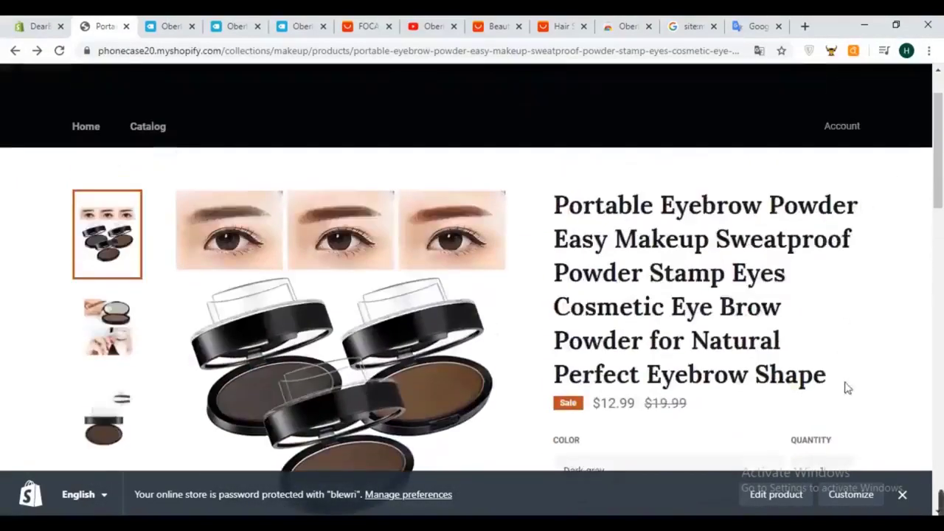
Highlight the eyebrow powder's long title, clear the selection and recheck the pictures and specification list.
drag(848, 398, 579, 222)
click(596, 214)
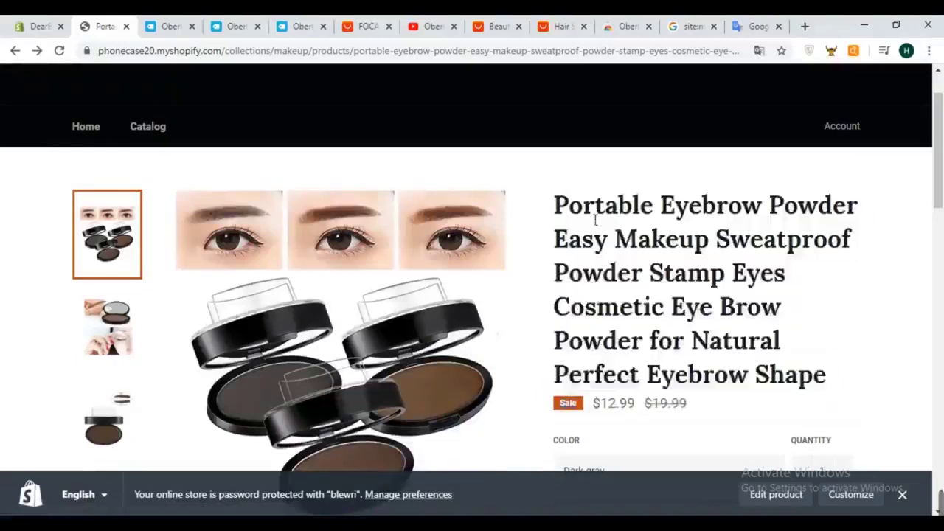
scroll(607, 217, down, 6)
scroll(655, 343, up, 7)
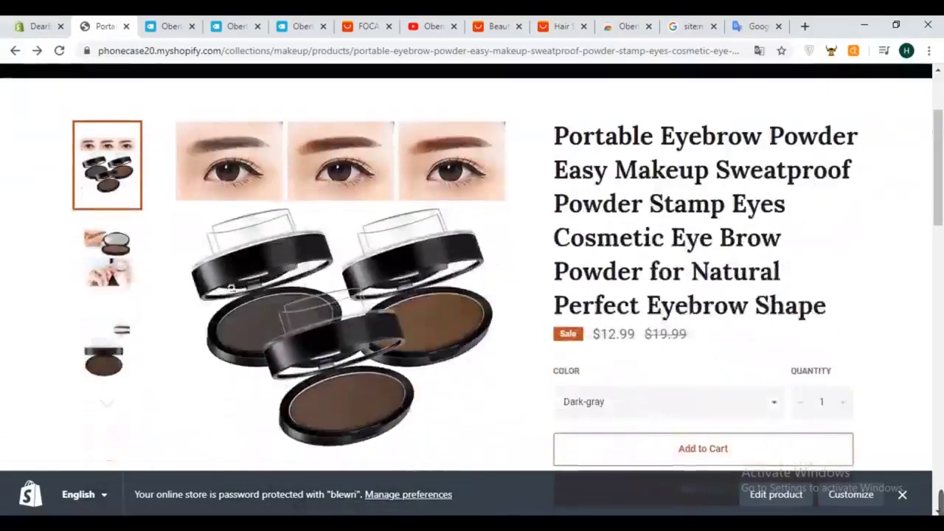
scroll(697, 266, down, 3)
scroll(697, 267, down, 2)
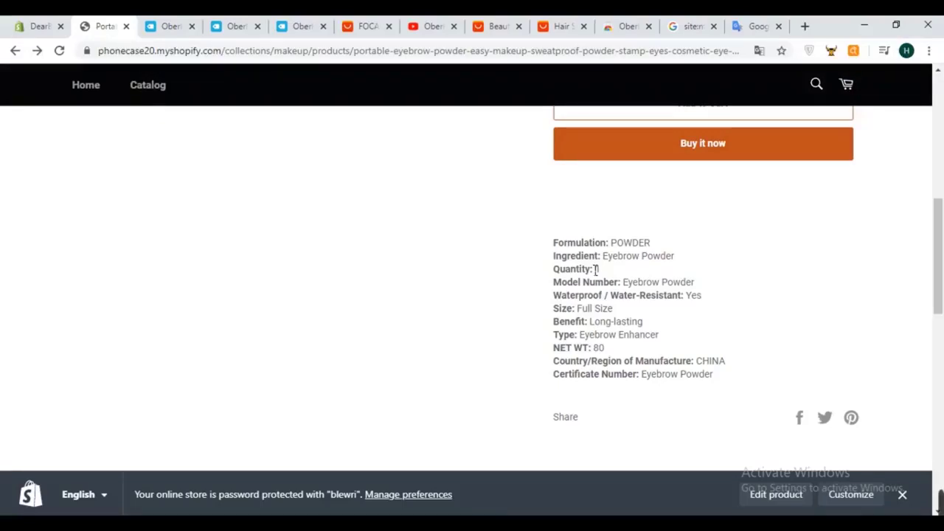
scroll(681, 343, up, 4)
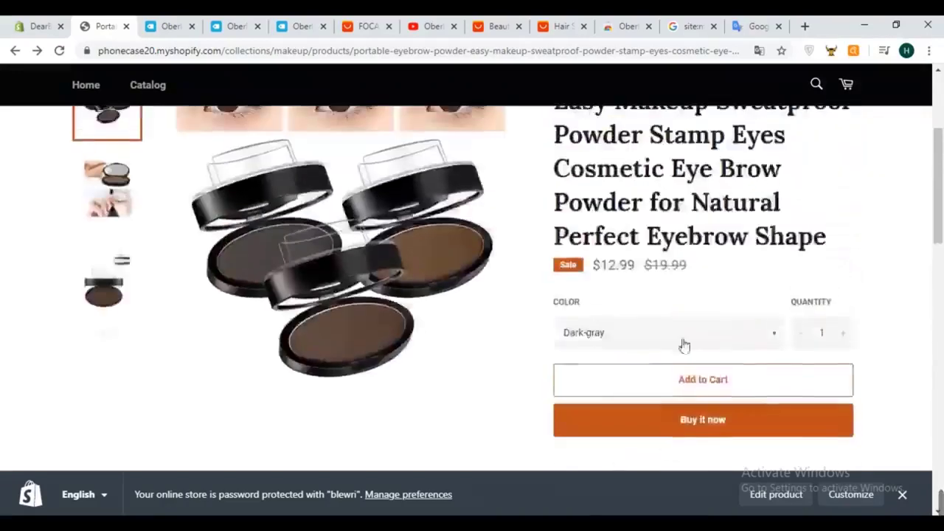
Recheck the eyebrow powder page from its purchase options up to the title and glance at the store's footer menu settings.
scroll(632, 160, down, 4)
scroll(619, 352, up, 6)
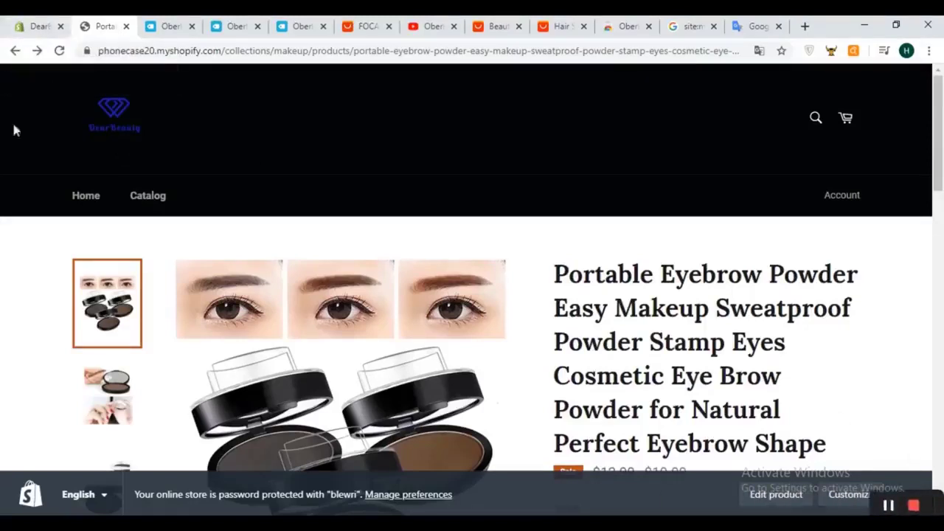
click(42, 30)
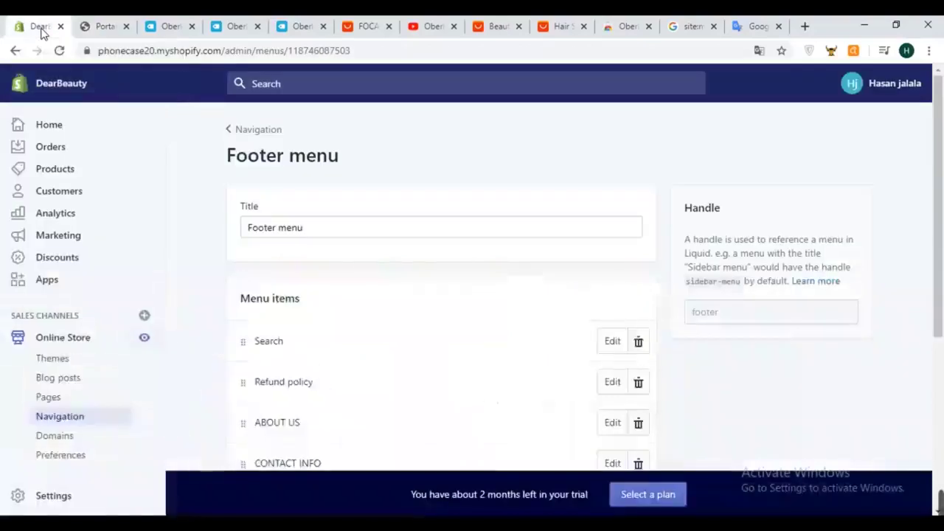
click(101, 28)
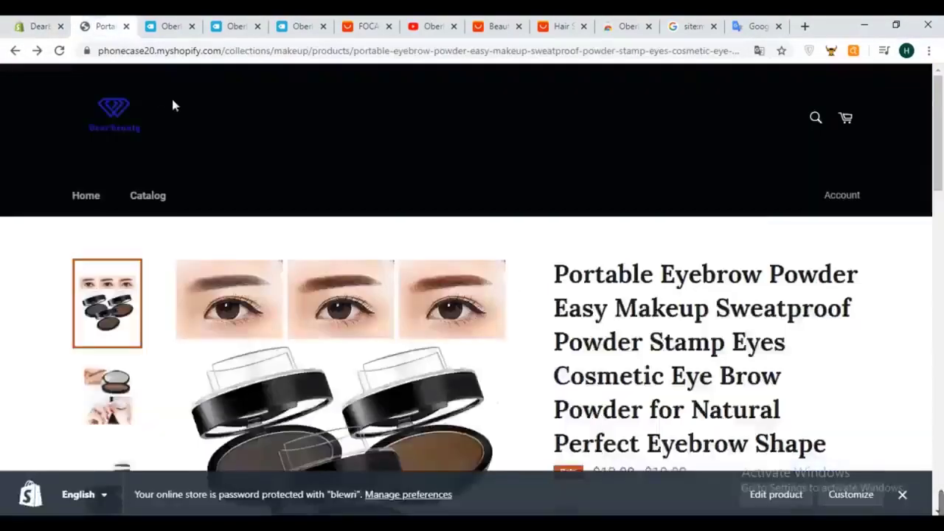
Switch to Oberlo and browse the Makeup search results sorted by order count, comparing prices, ratings, imports and orders.
click(160, 28)
scroll(384, 294, up, 10)
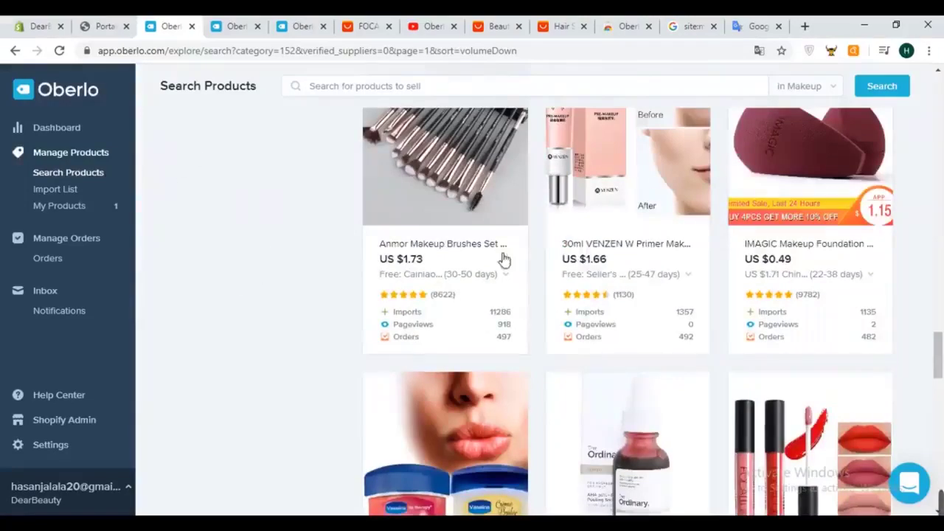
scroll(840, 317, down, 6)
scroll(596, 381, down, 10)
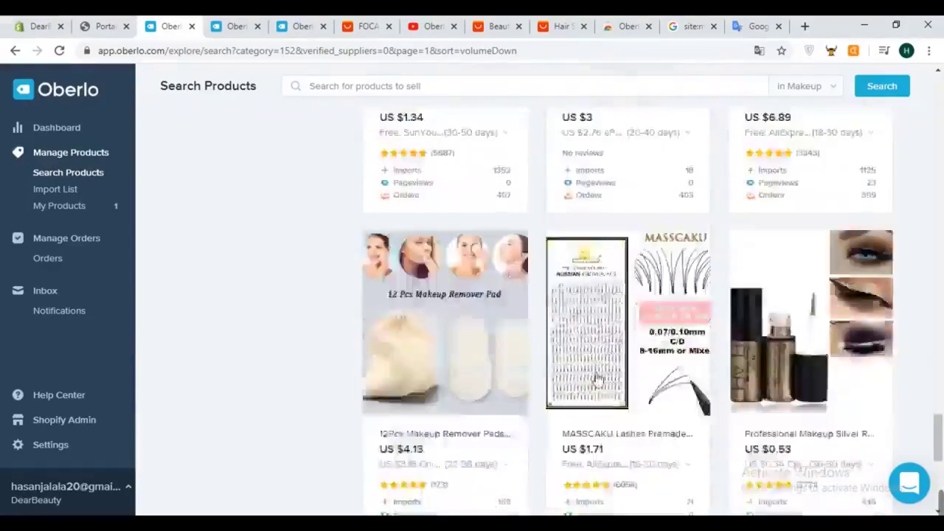
scroll(680, 357, up, 14)
scroll(621, 295, up, 12)
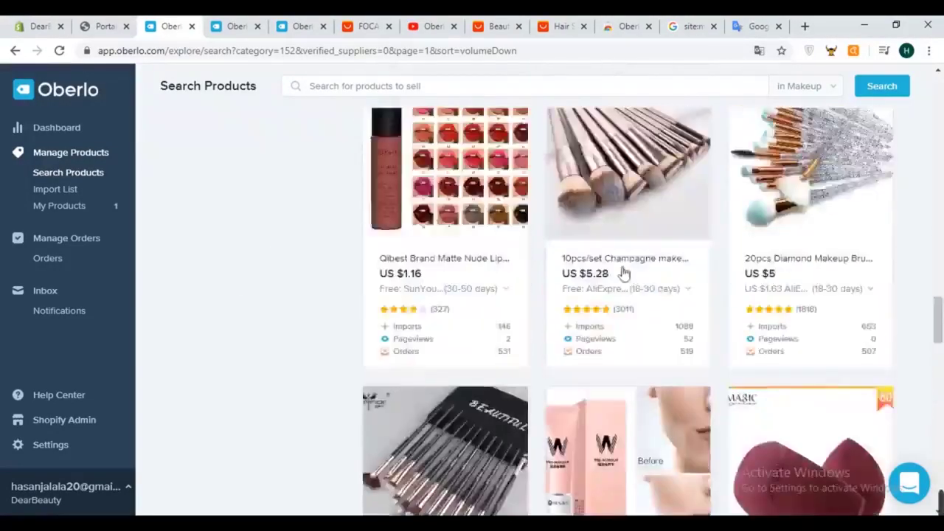
scroll(506, 245, up, 5)
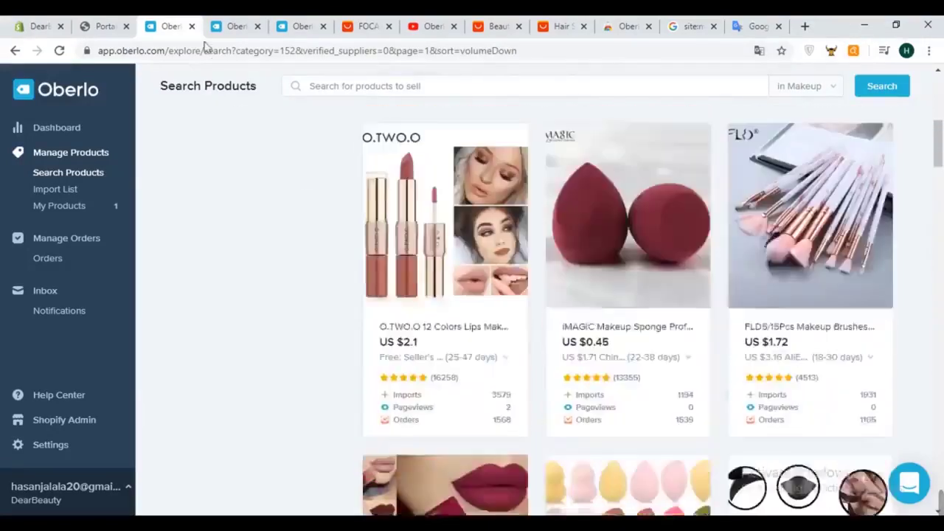
scroll(735, 331, down, 2)
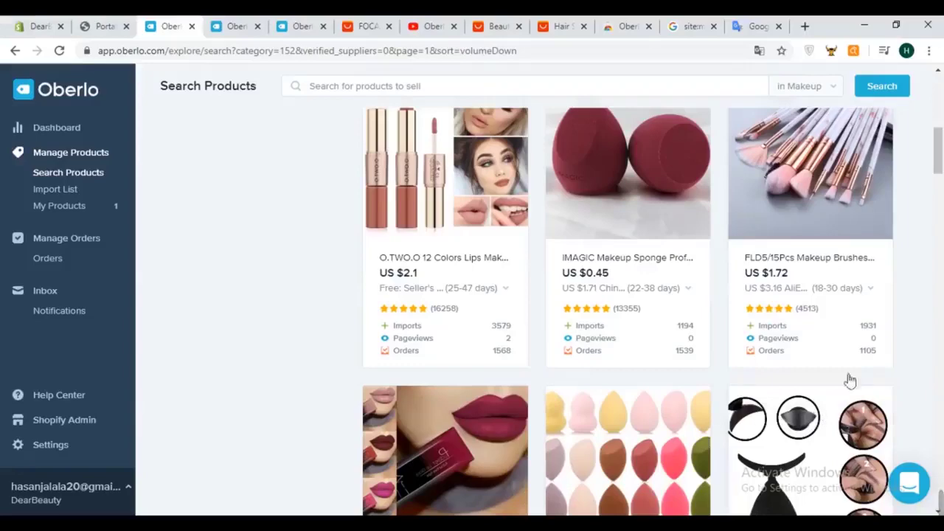
scroll(855, 306, up, 5)
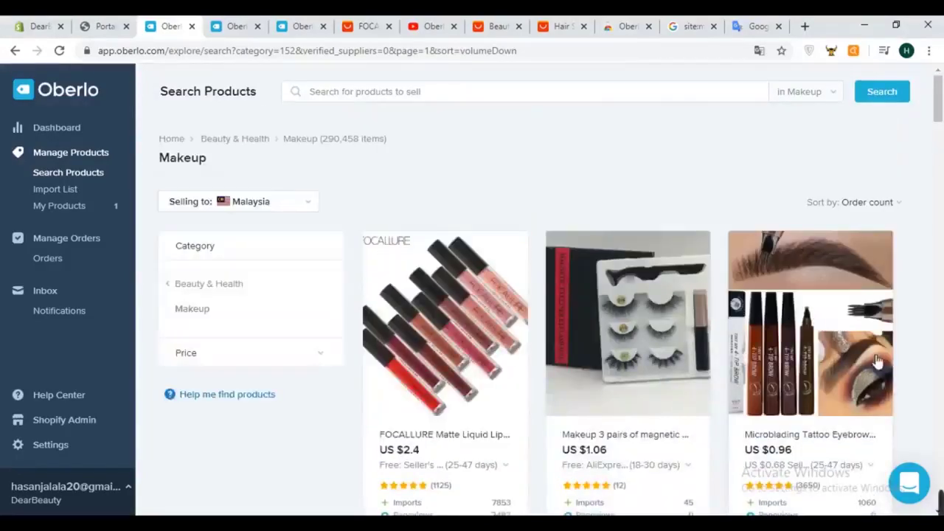
scroll(818, 336, down, 3)
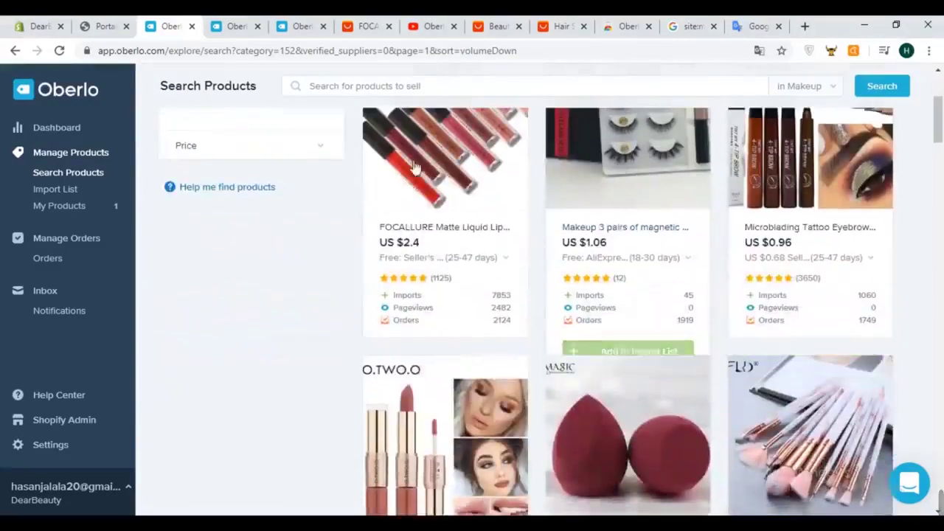
Open the FOCALLURE matte liquid lipstick and examine its pictures, price, colors, supplier, product statistics and description.
click(445, 175)
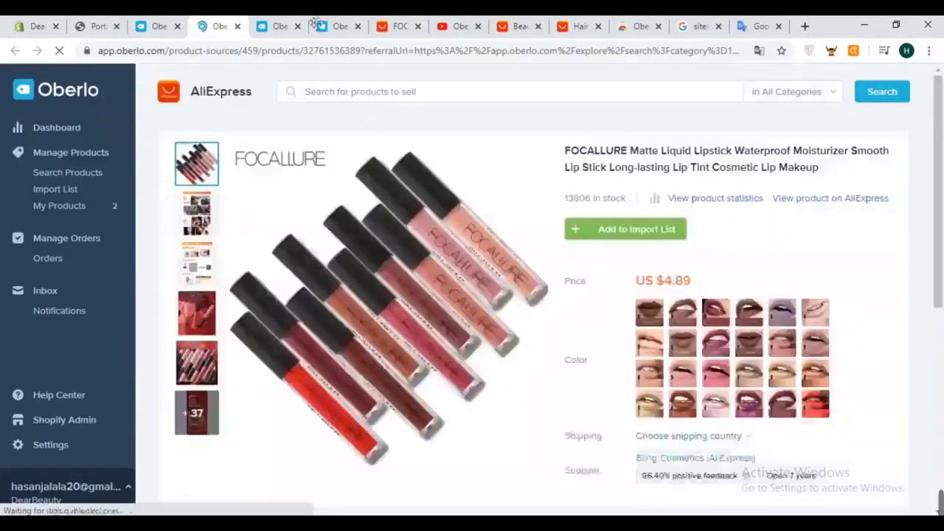
scroll(321, 242, down, 3)
scroll(320, 241, down, 3)
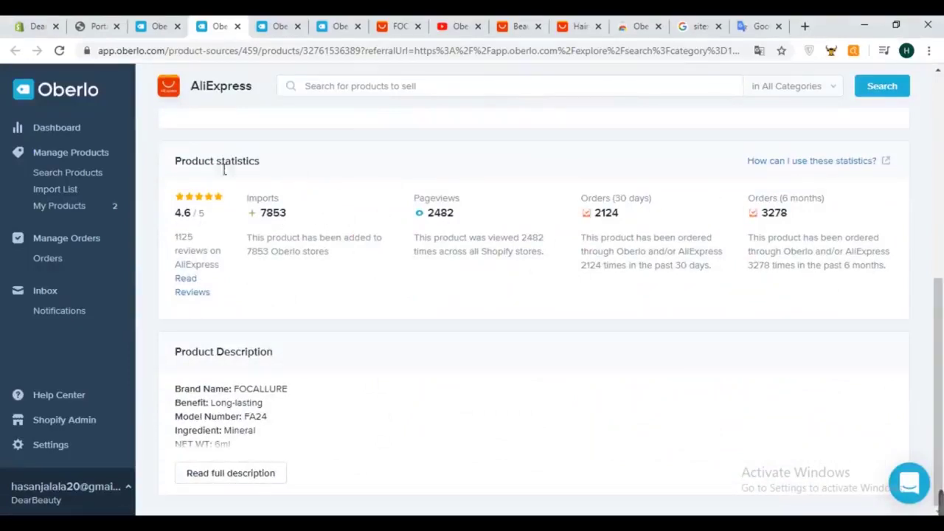
drag(177, 326, 257, 332)
drag(746, 265, 721, 162)
click(587, 385)
scroll(383, 418, up, 5)
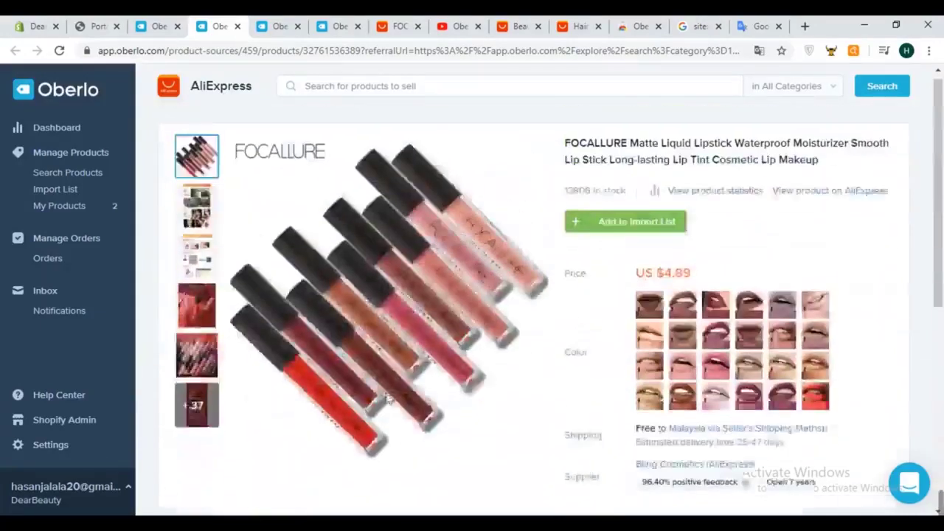
scroll(308, 237, down, 5)
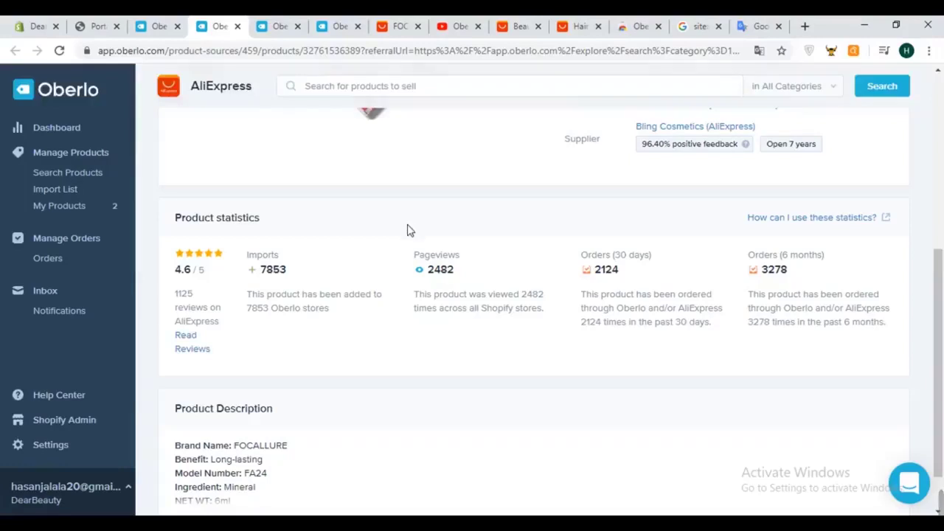
scroll(410, 231, down, 1)
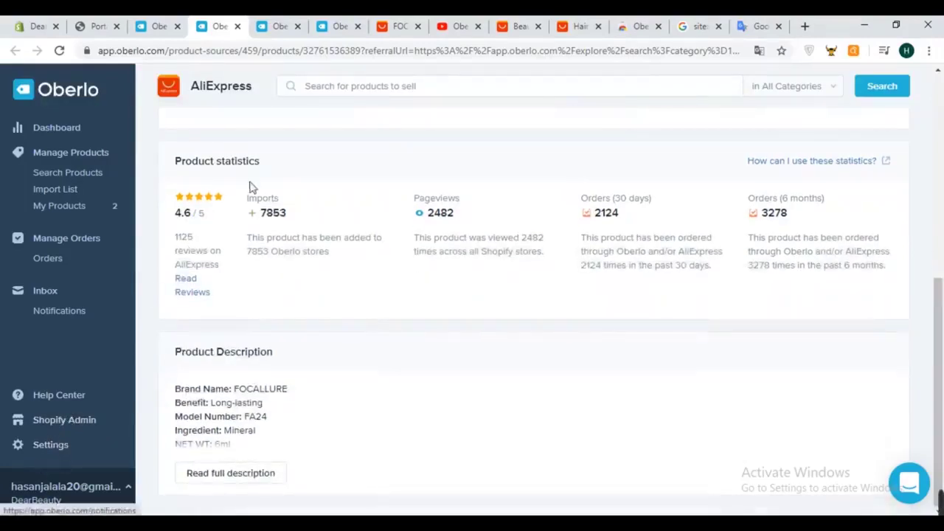
scroll(249, 186, up, 6)
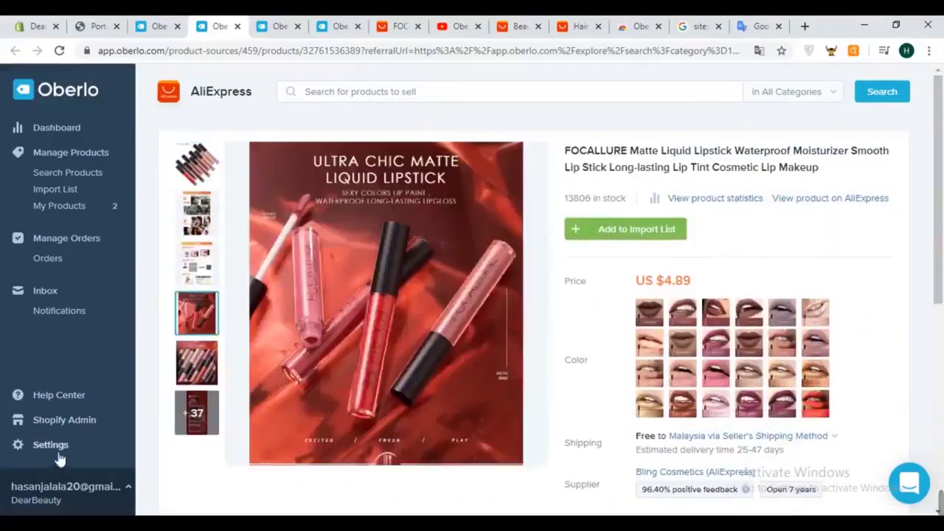
Open the Oberlo settings and try entering Dearbeauty as the store name.
click(58, 451)
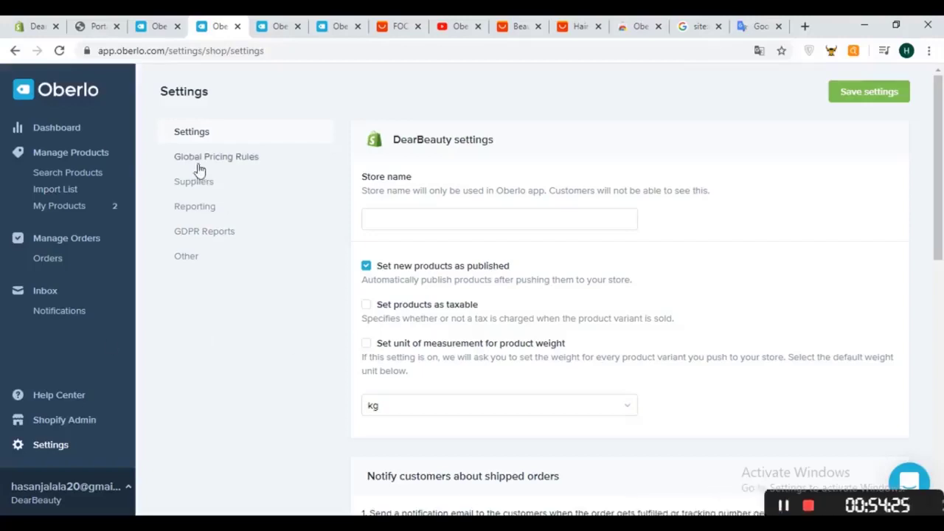
scroll(489, 134, down, 1)
scroll(376, 273, up, 1)
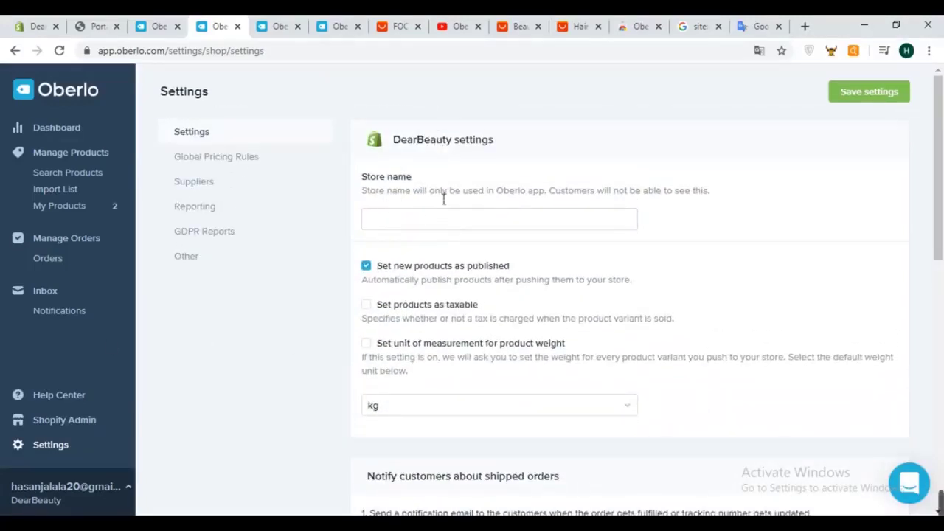
click(464, 228)
text(d)
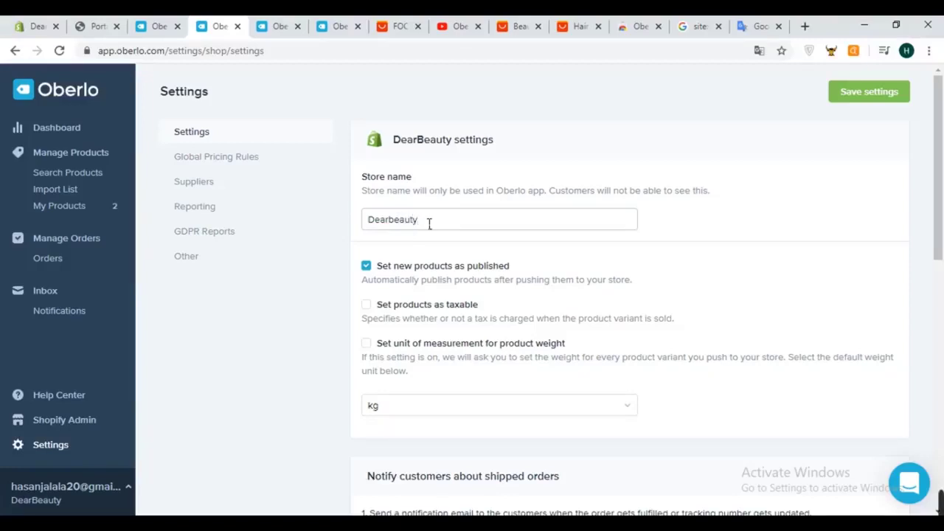
double_click(428, 220)
Review the GDPR reports, general settings, supplier shipping settings and global pricing rules.
click(329, 234)
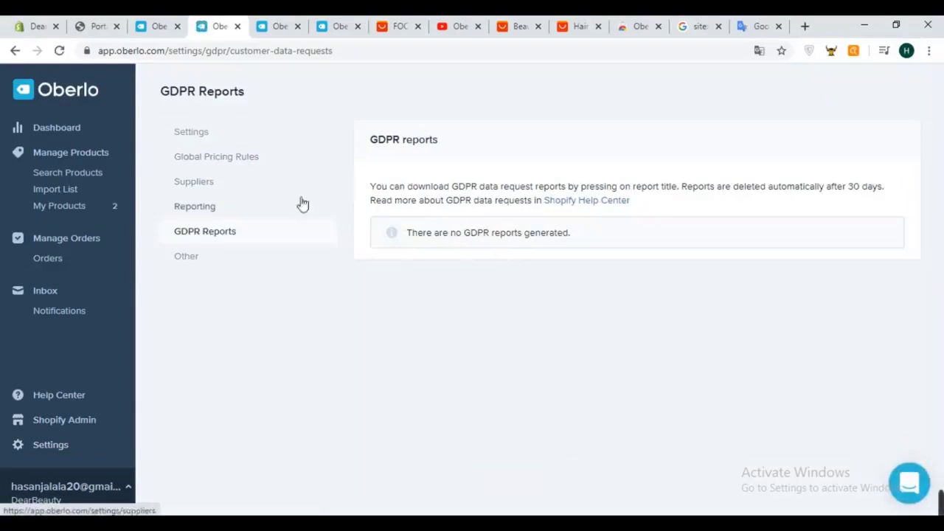
click(194, 133)
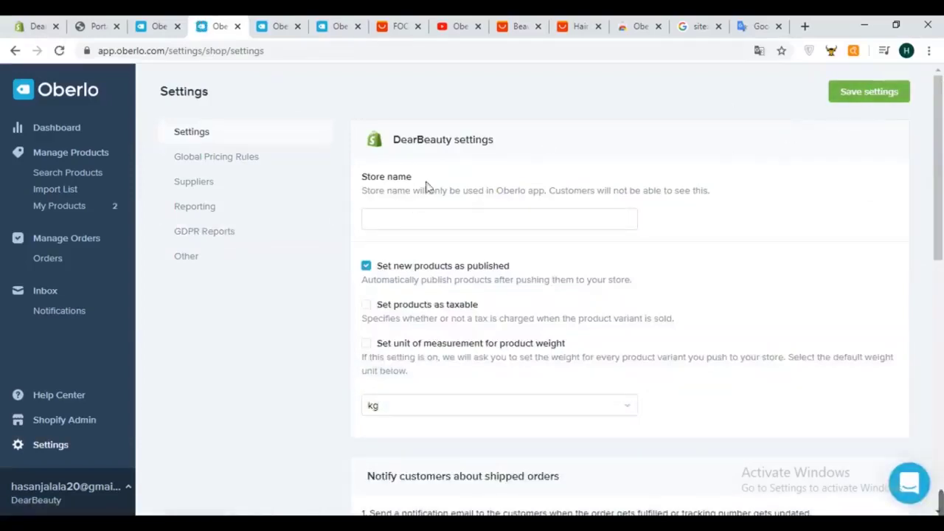
click(201, 183)
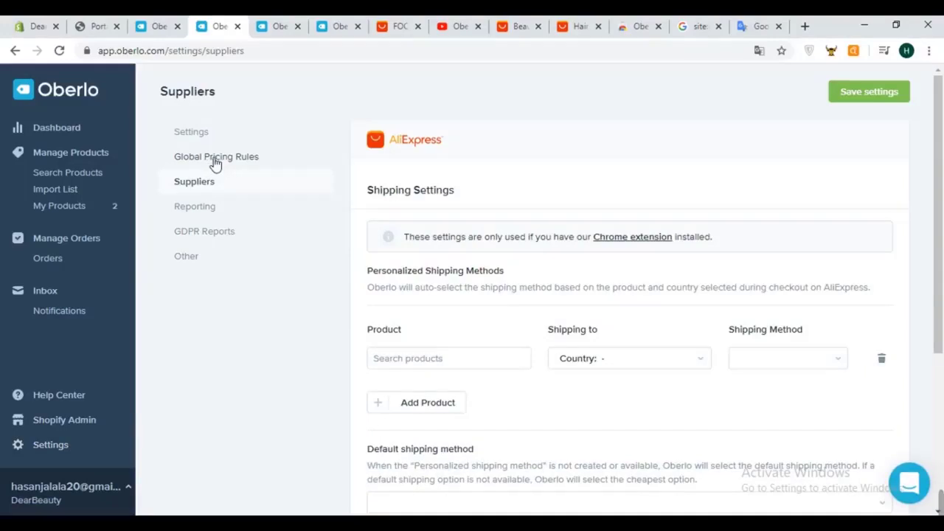
click(215, 162)
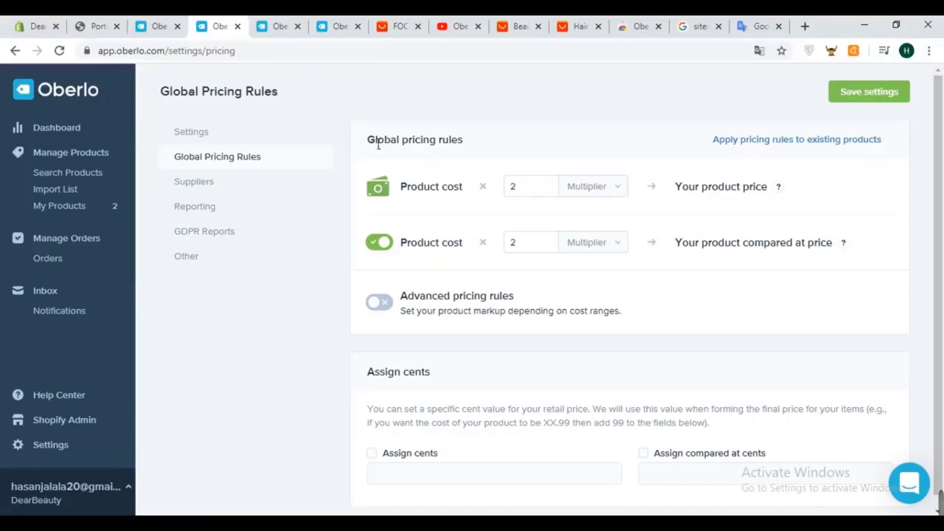
Check the import list and the FOCALLURE lipstick's product page in the other open Oberlo tabs.
click(280, 25)
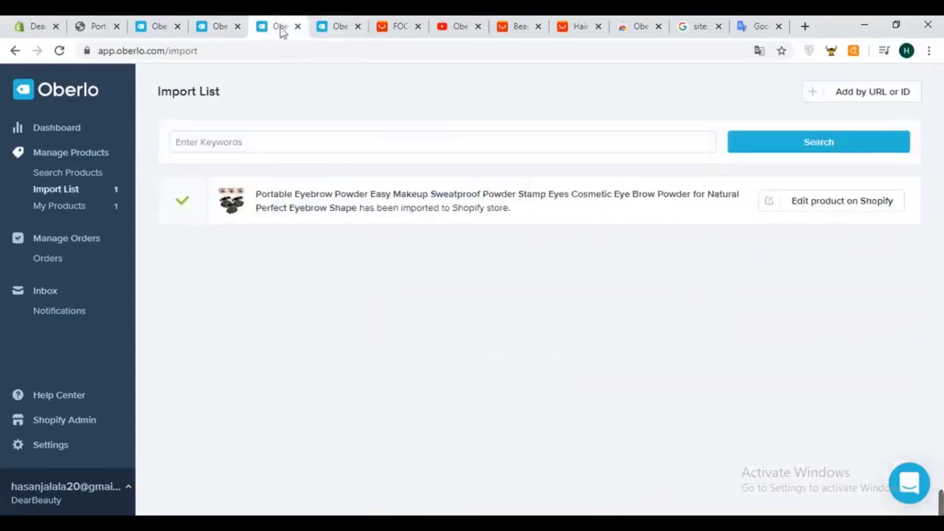
click(340, 28)
scroll(472, 295, up, 3)
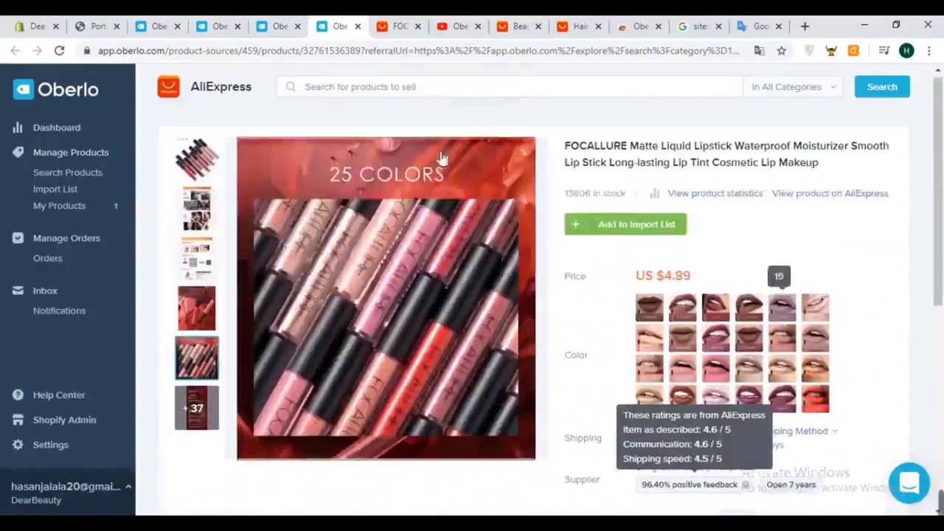
Open Oberlo's product search and browse the category overview and the recommended products from Home & Garden to Shapewear & Healthcare.
click(74, 172)
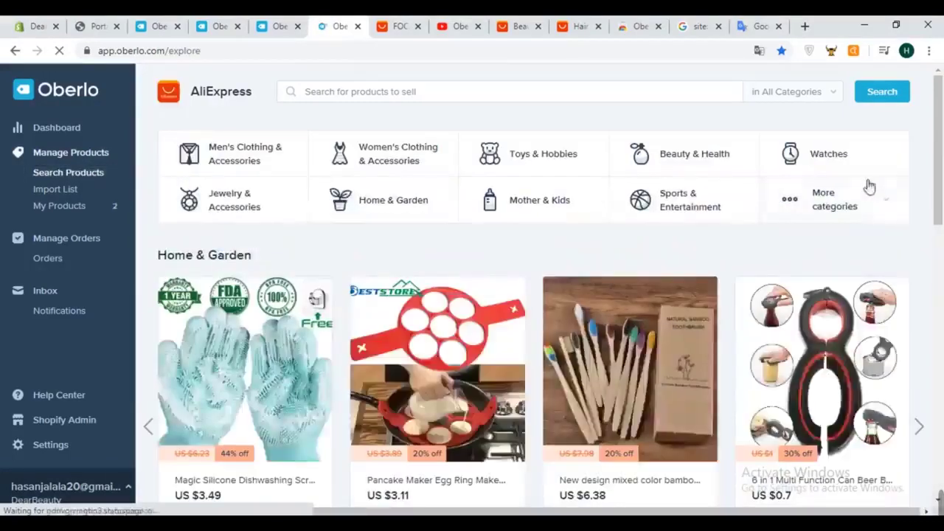
scroll(606, 354, down, 4)
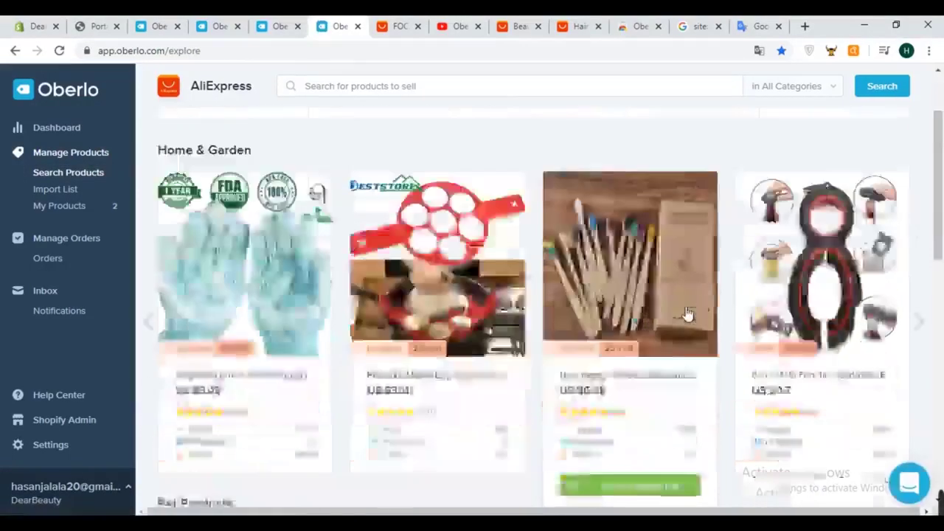
scroll(586, 246, down, 8)
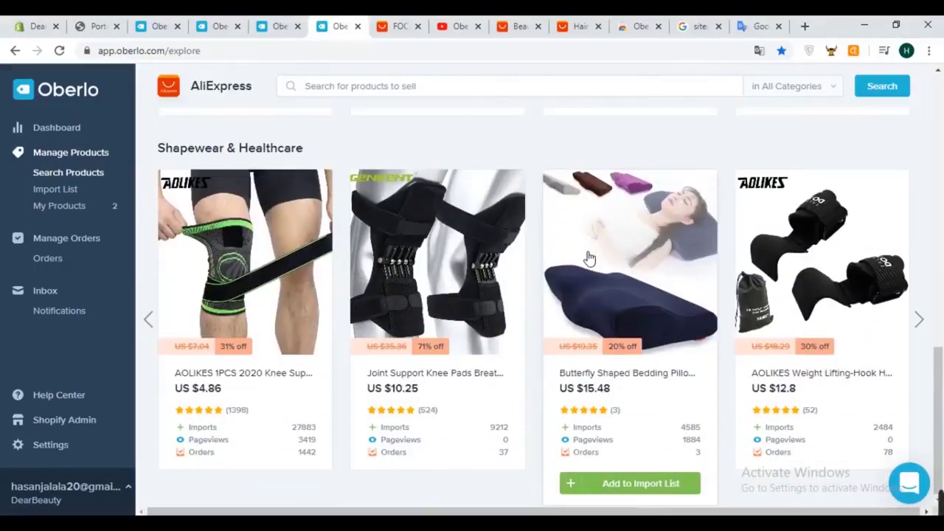
scroll(726, 288, up, 12)
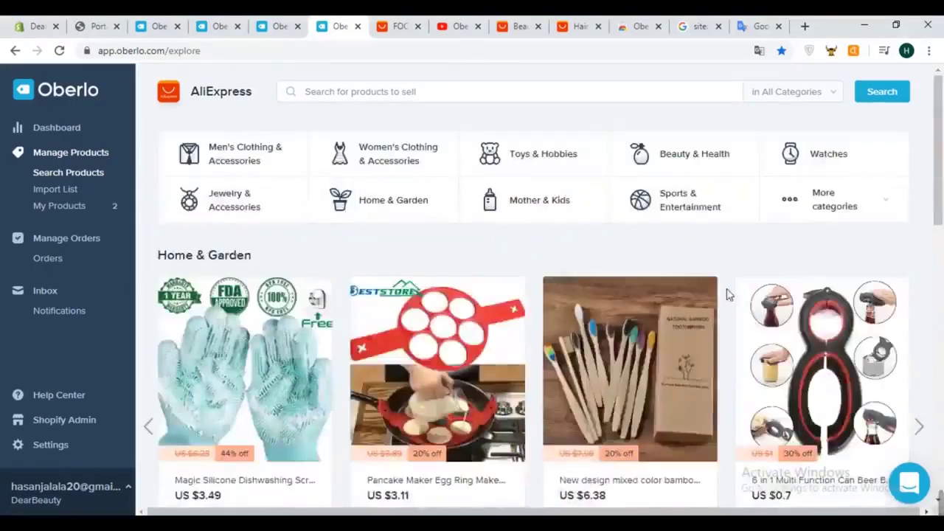
scroll(726, 294, down, 5)
scroll(727, 294, up, 4)
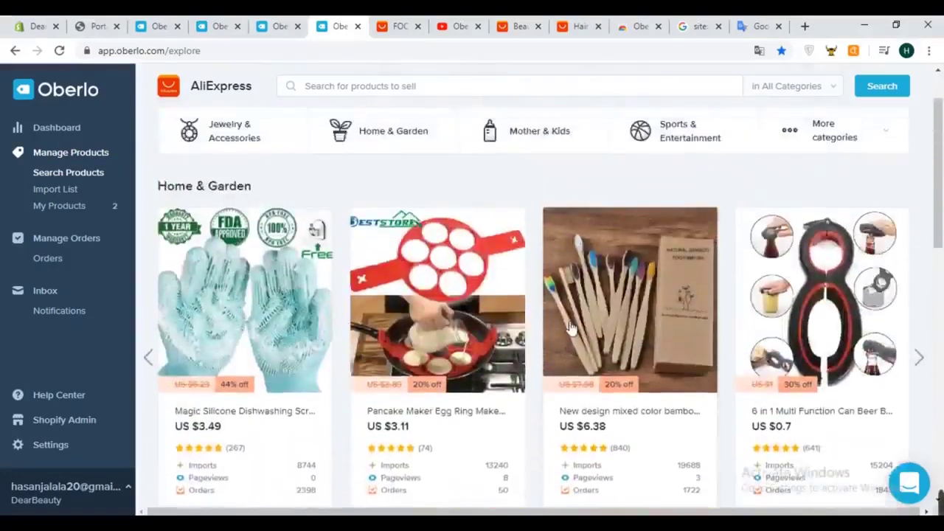
scroll(656, 313, down, 2)
scroll(656, 314, up, 3)
scroll(765, 327, down, 2)
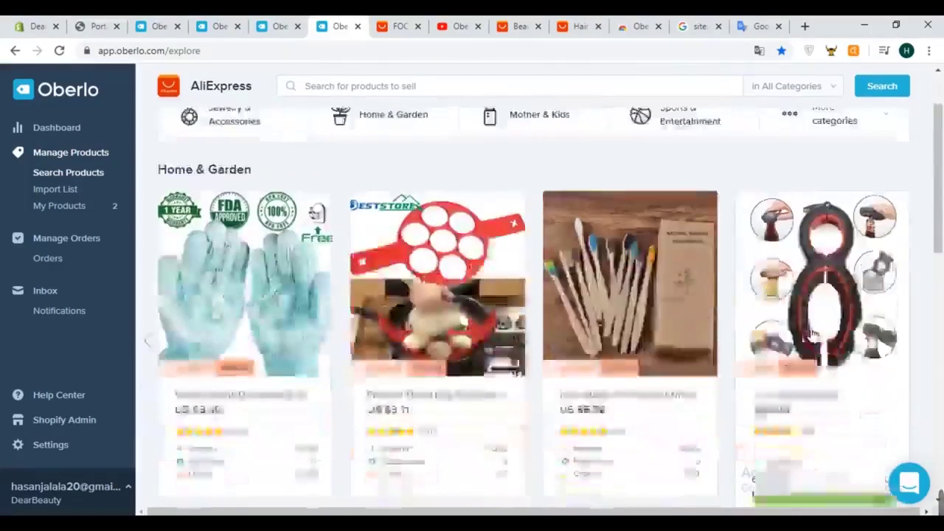
View the butterfly shaped memory foam pillow's product page from Shapewear & Healthcare and return to the recommended products.
scroll(800, 270, down, 6)
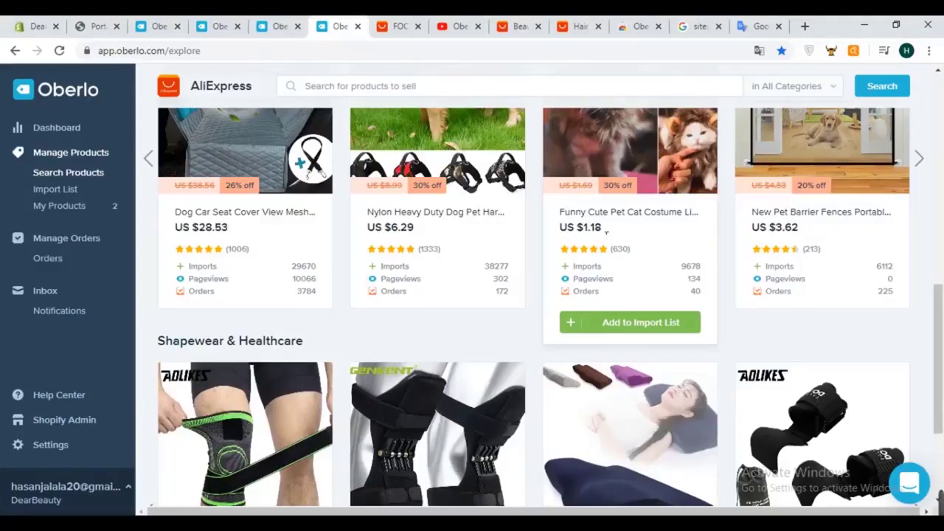
scroll(652, 236, down, 3)
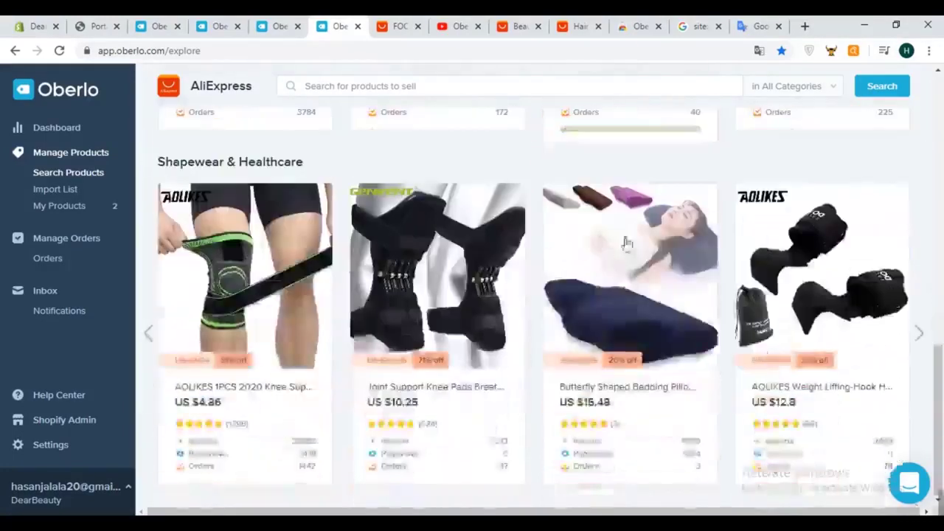
click(640, 258)
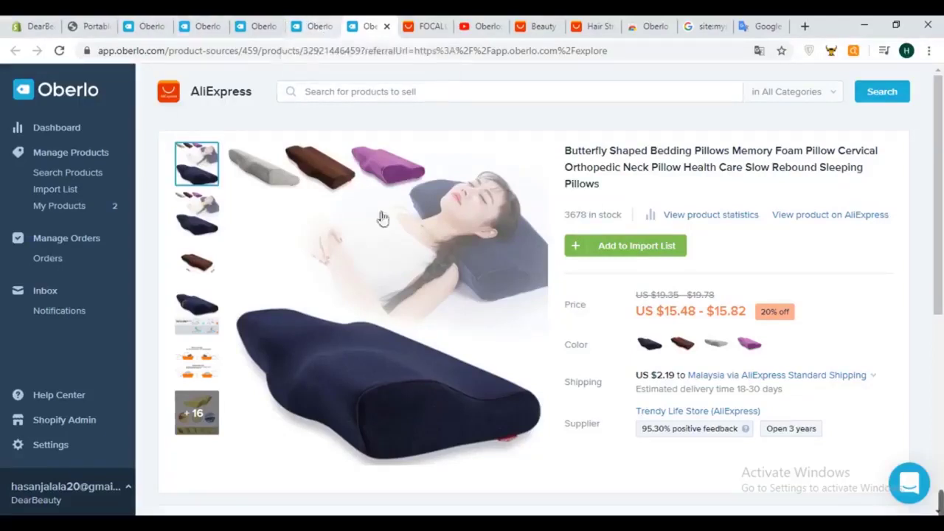
click(317, 27)
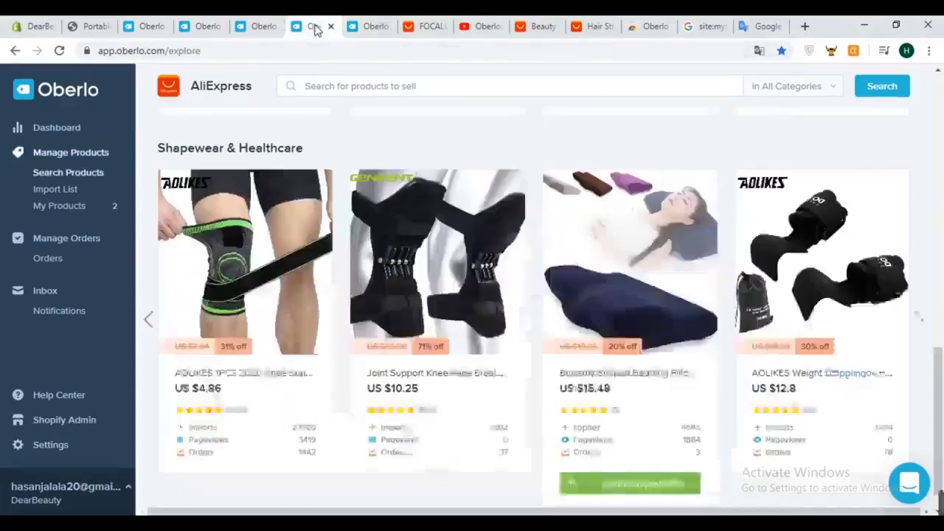
Compare the global pricing rules with the sale and original prices on the eyebrow powder's store page.
mouse_move(627, 288)
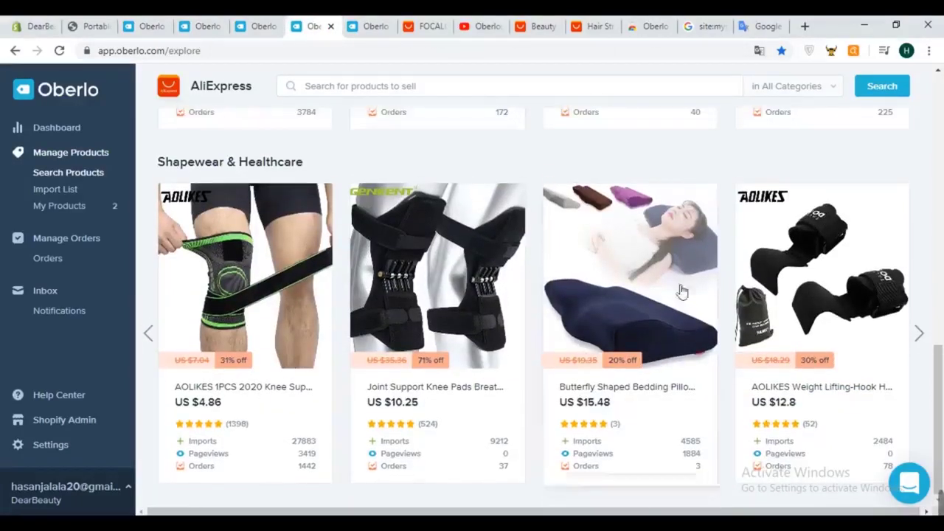
scroll(664, 288, down, 1)
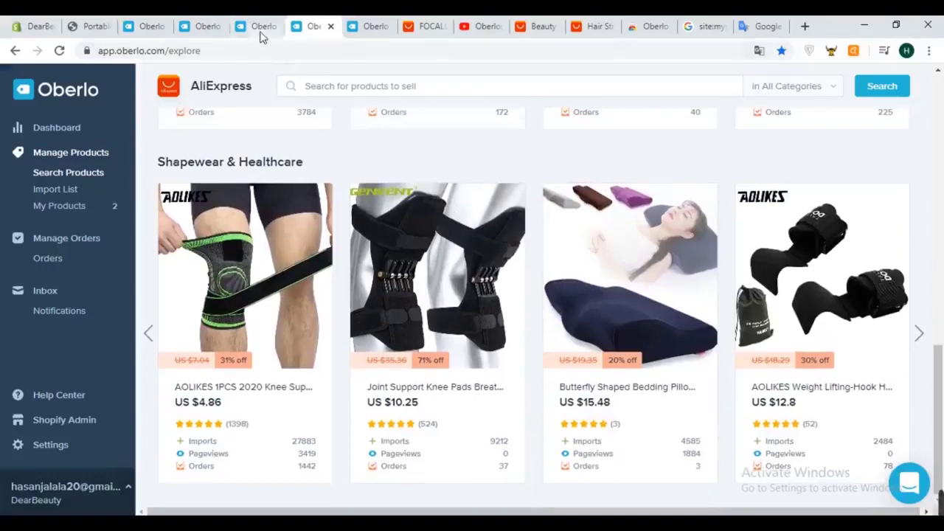
click(260, 27)
click(193, 28)
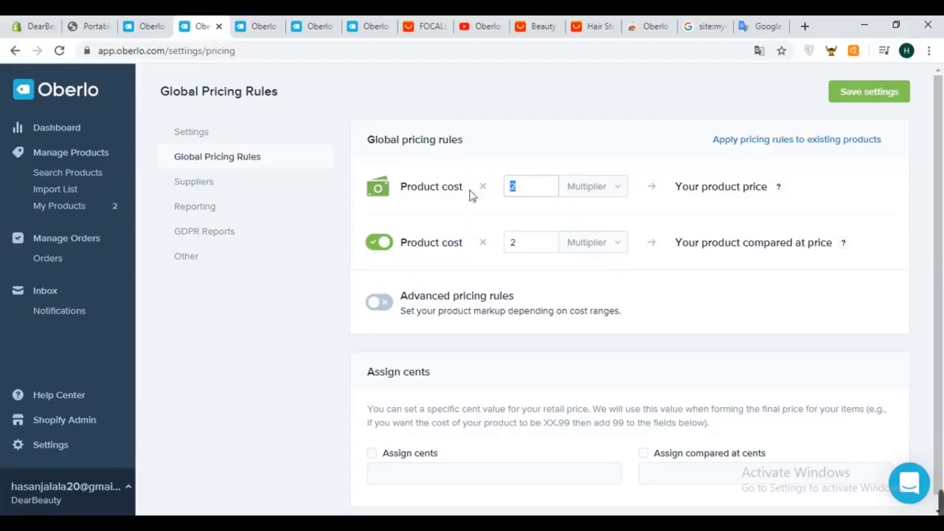
click(530, 148)
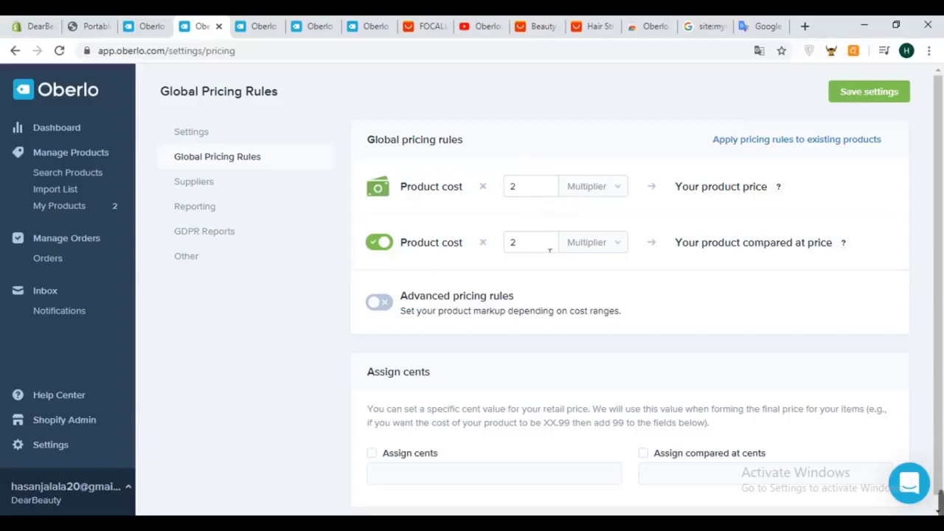
click(90, 26)
scroll(374, 257, down, 4)
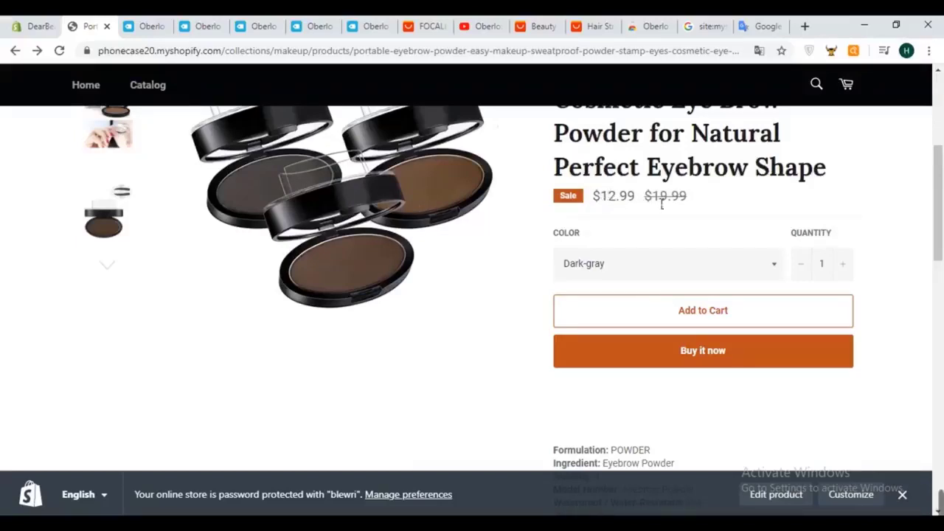
click(155, 25)
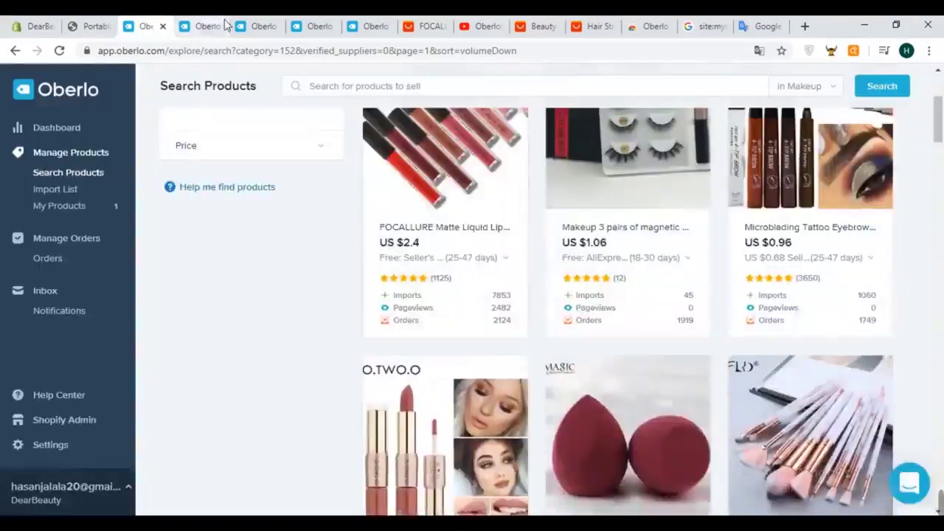
click(214, 26)
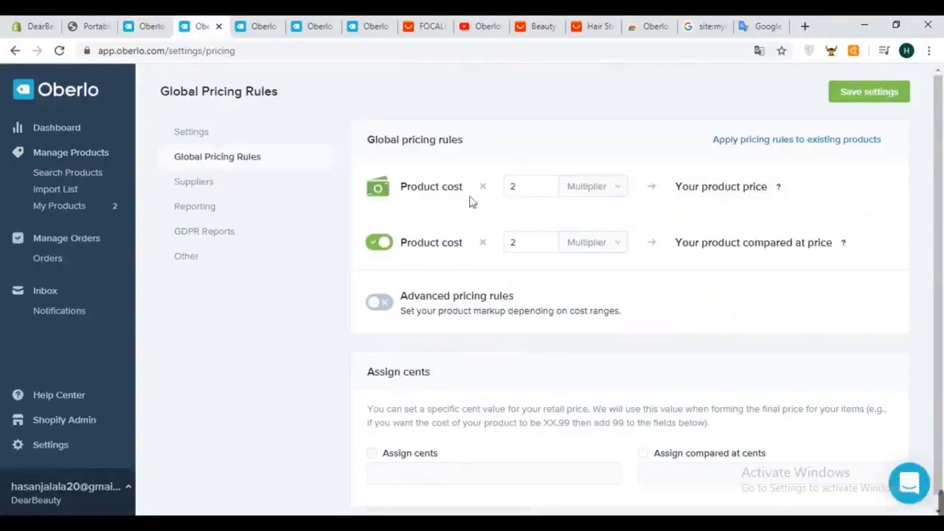
Set the multiplier for the compared at price to 3 in the global pricing rules.
double_click(520, 252)
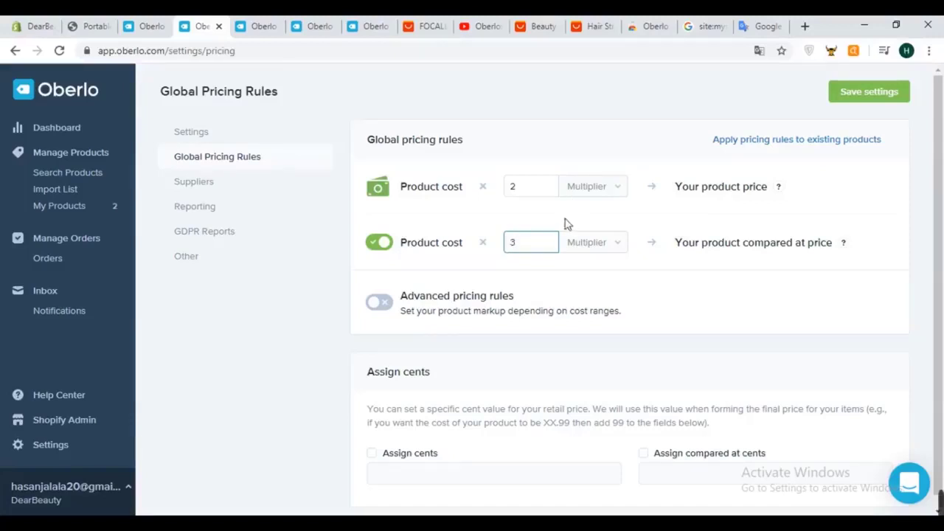
triple_click(527, 251)
click(524, 256)
click(524, 257)
Recheck the eyebrow powder's prices in the store, glance at the Shopify admin and return to the global pricing rules.
click(91, 26)
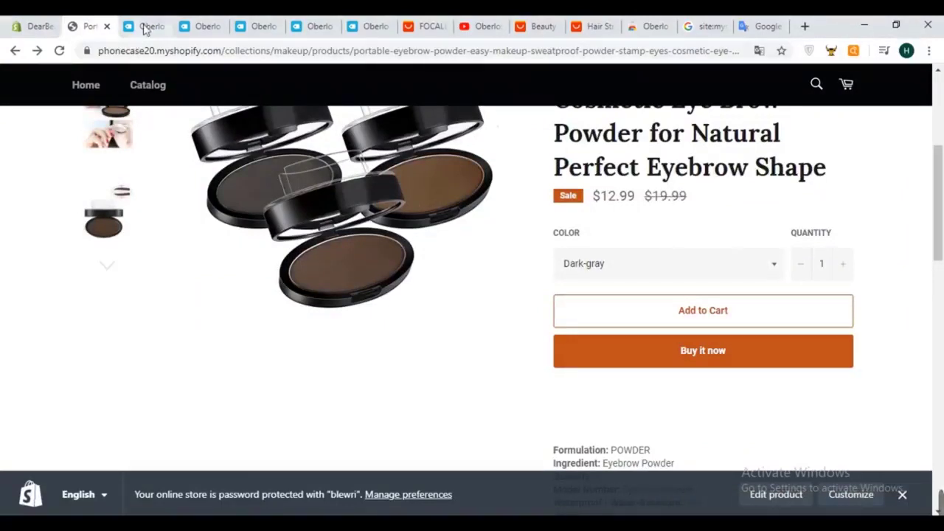
click(144, 27)
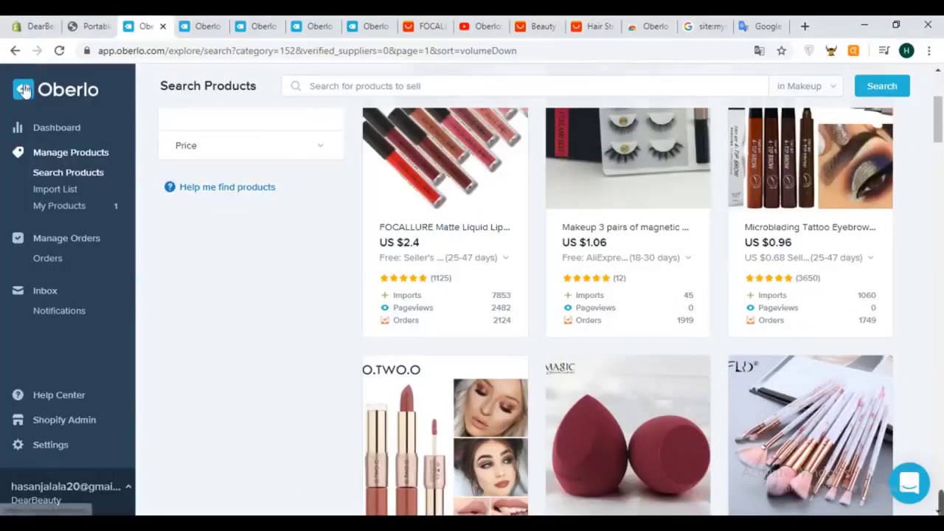
click(78, 28)
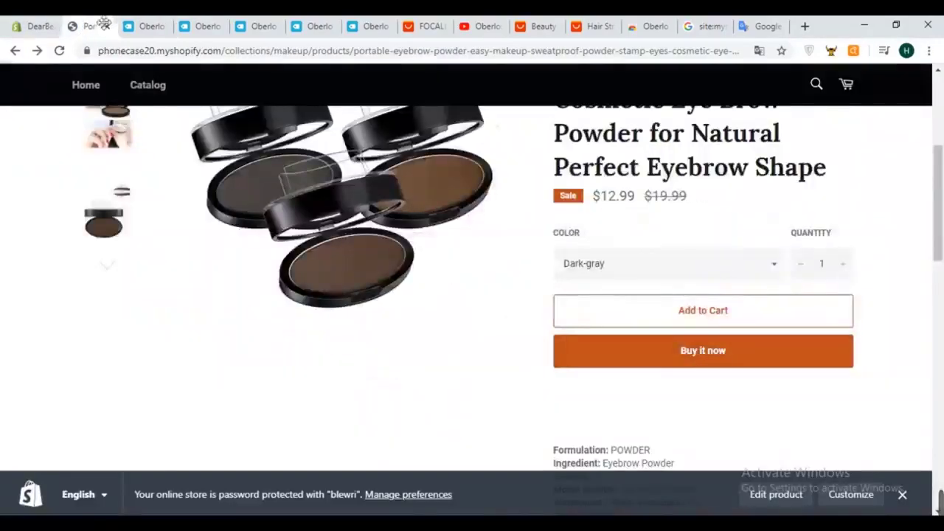
click(35, 27)
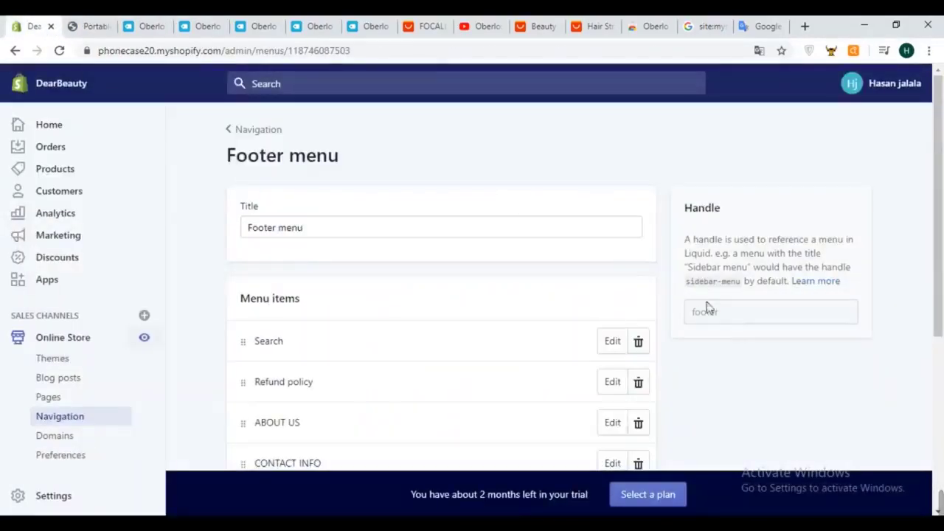
click(158, 28)
click(197, 28)
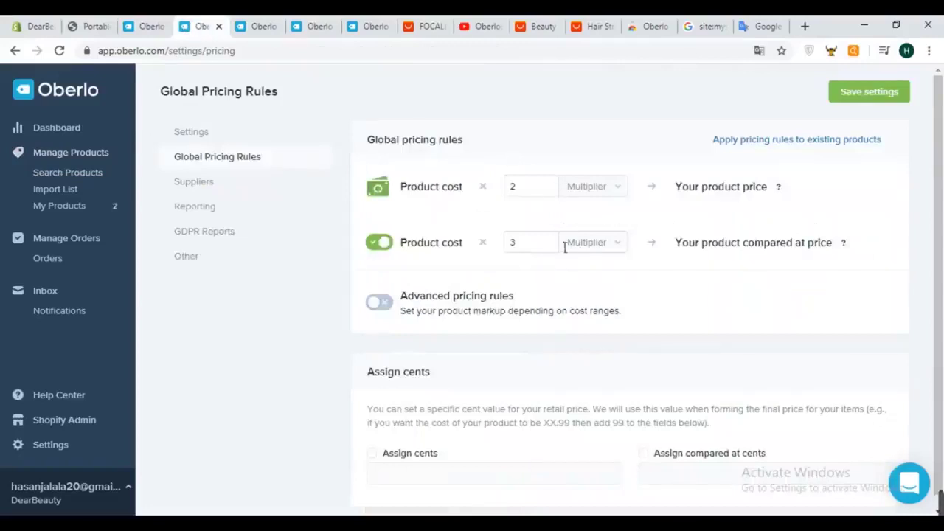
Set the compared at price multiplier to 4 and stay on the pricing rules page.
click(535, 251)
key(BackSpace)
text(4)
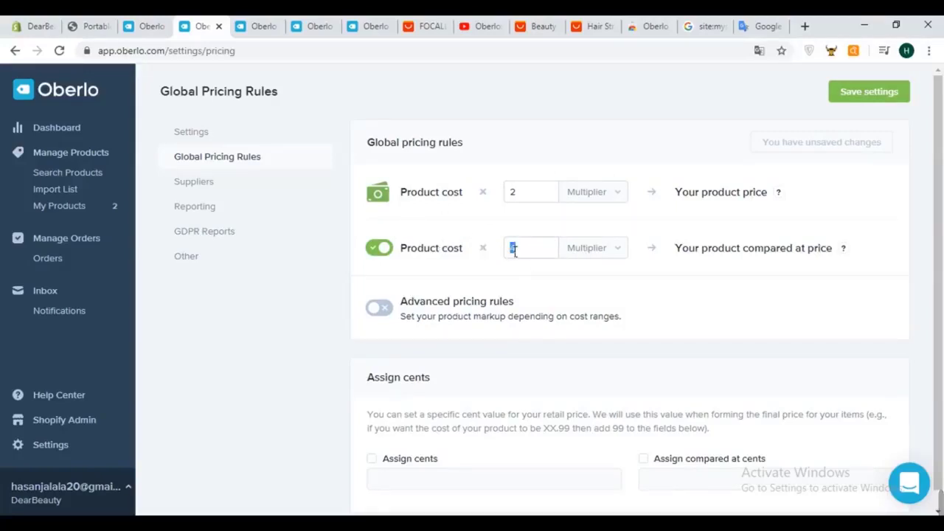
click(327, 249)
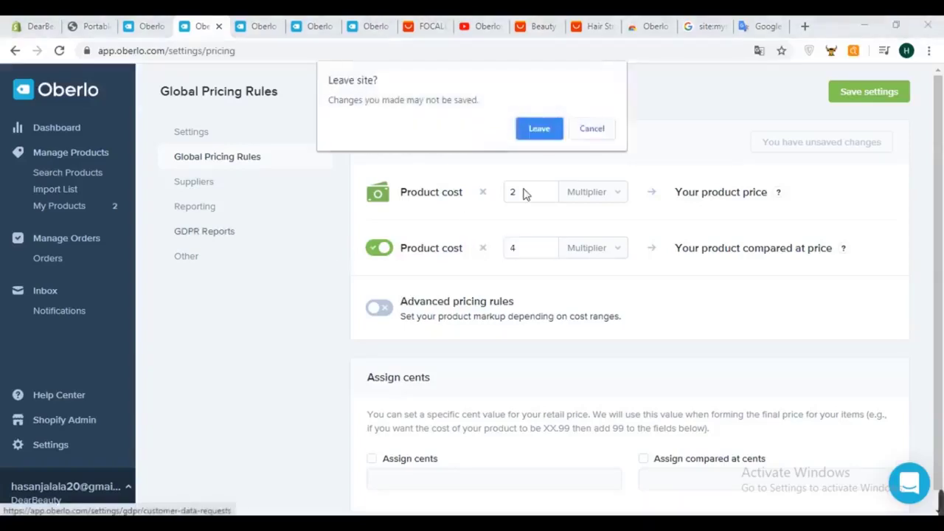
click(587, 136)
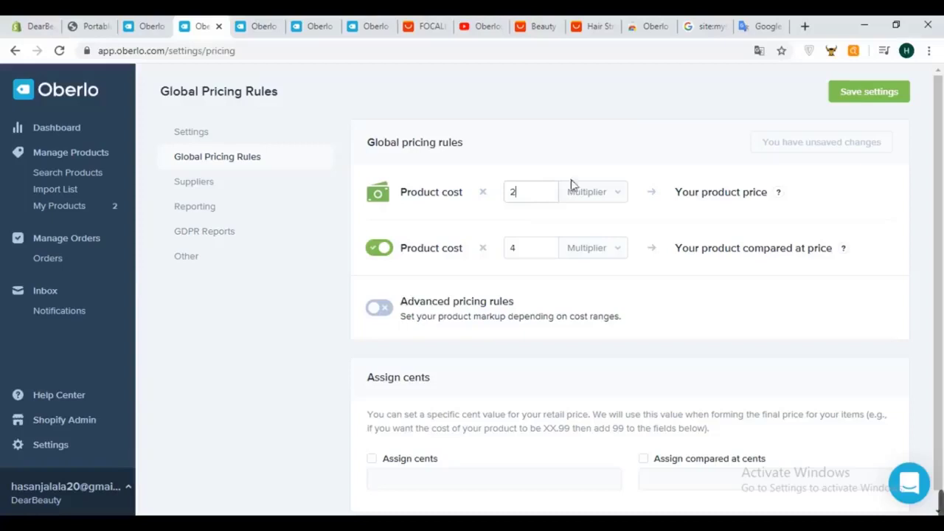
View the markup types offered for the product price rule, leaving Multiplier selected.
scroll(615, 196, down, 1)
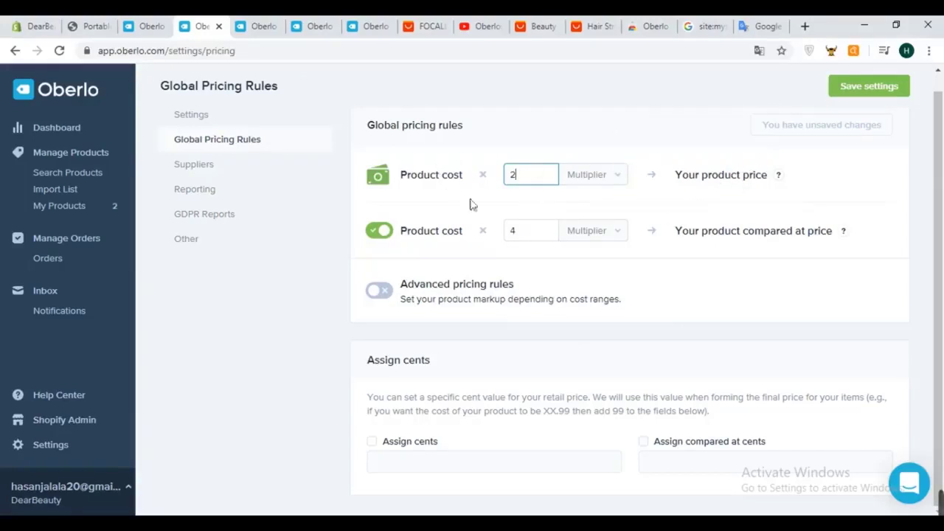
click(607, 179)
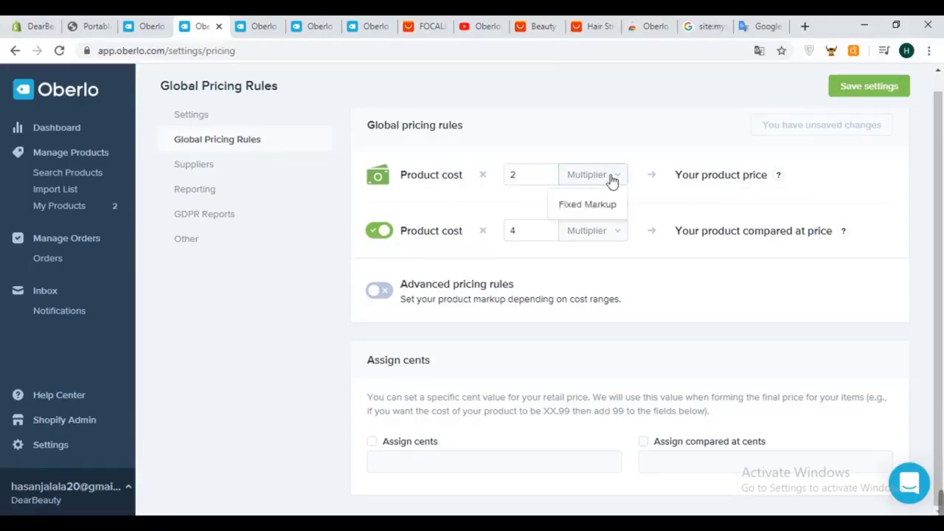
click(609, 179)
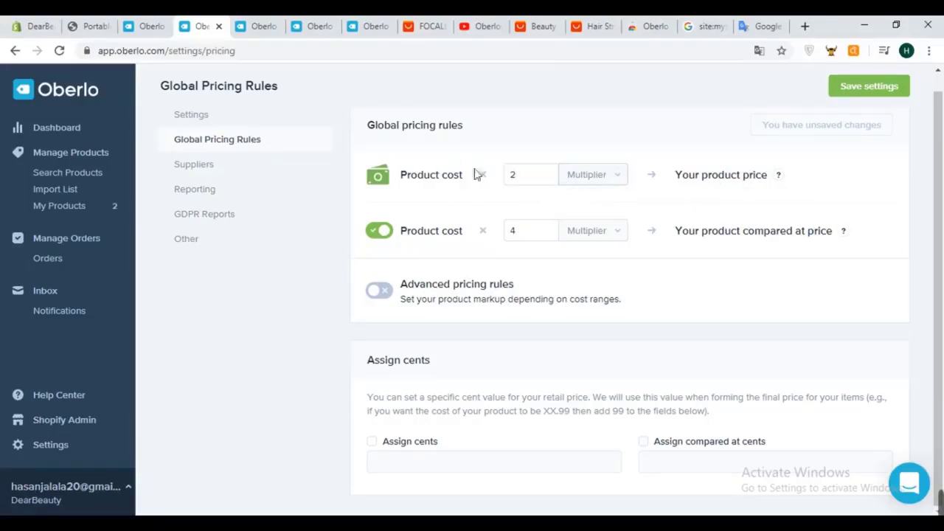
Open the general settings and examine the auto update options for unavailable products, variants, cost and inventory changes.
click(199, 122)
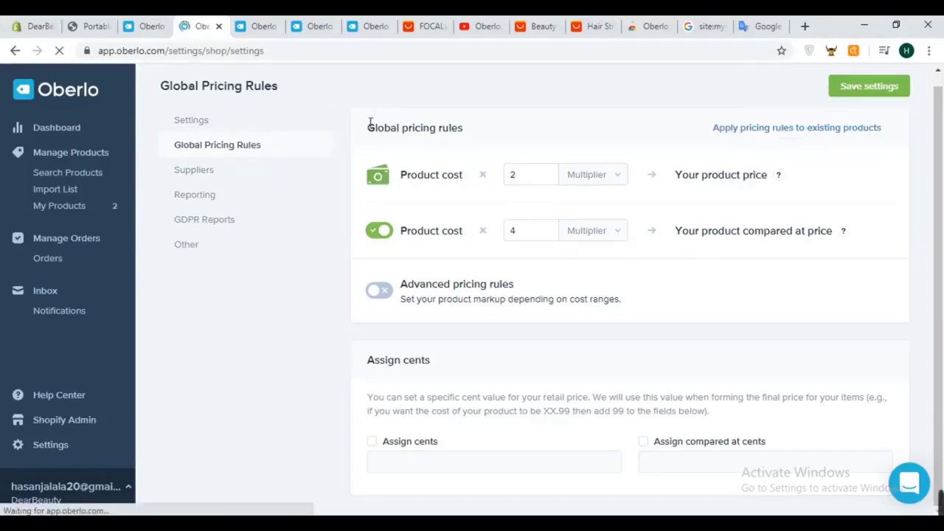
scroll(506, 255, down, 10)
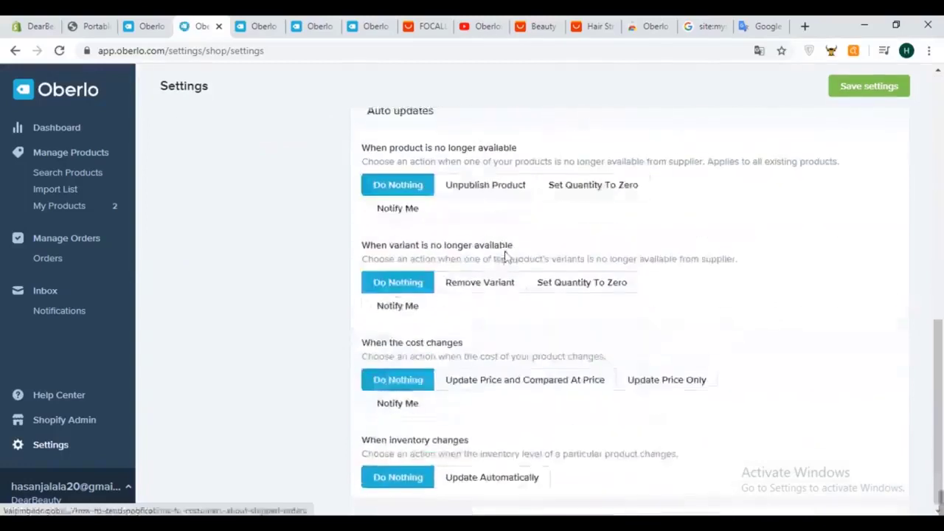
scroll(506, 255, up, 2)
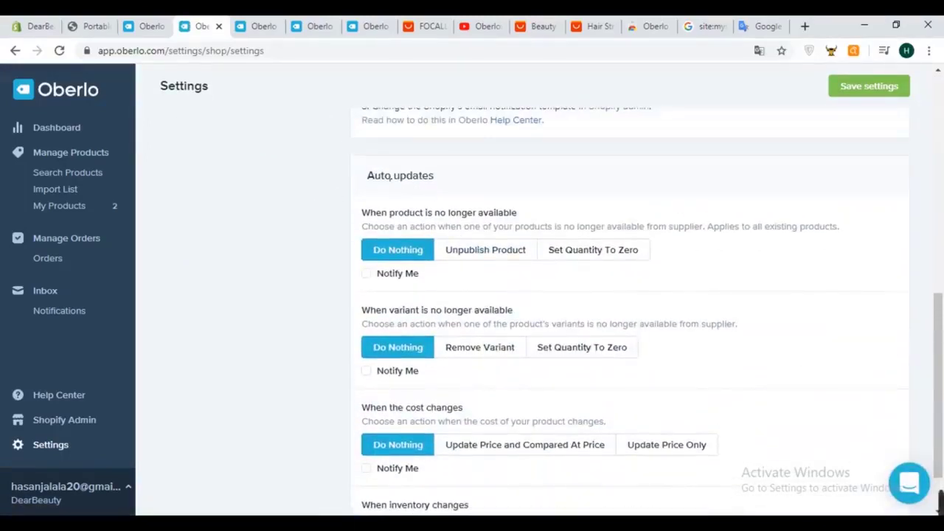
scroll(446, 179, down, 2)
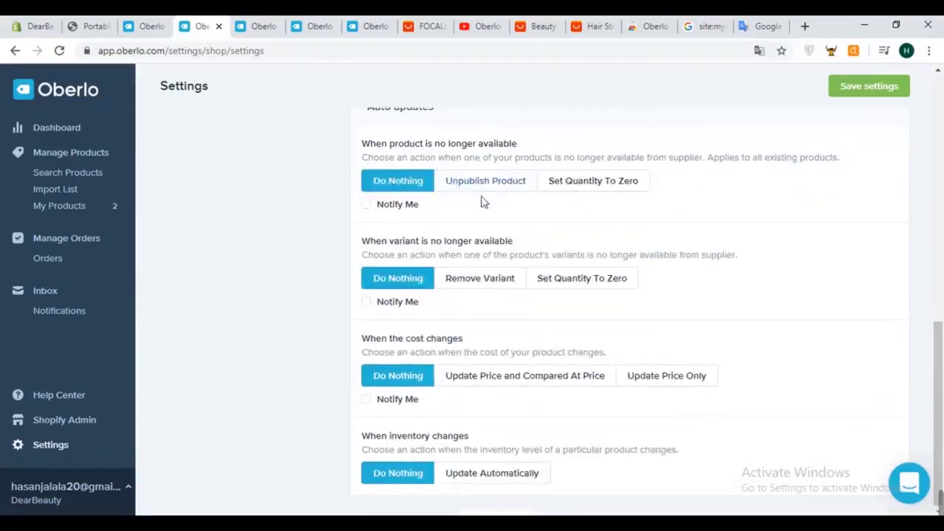
scroll(526, 225, up, 2)
scroll(560, 204, down, 2)
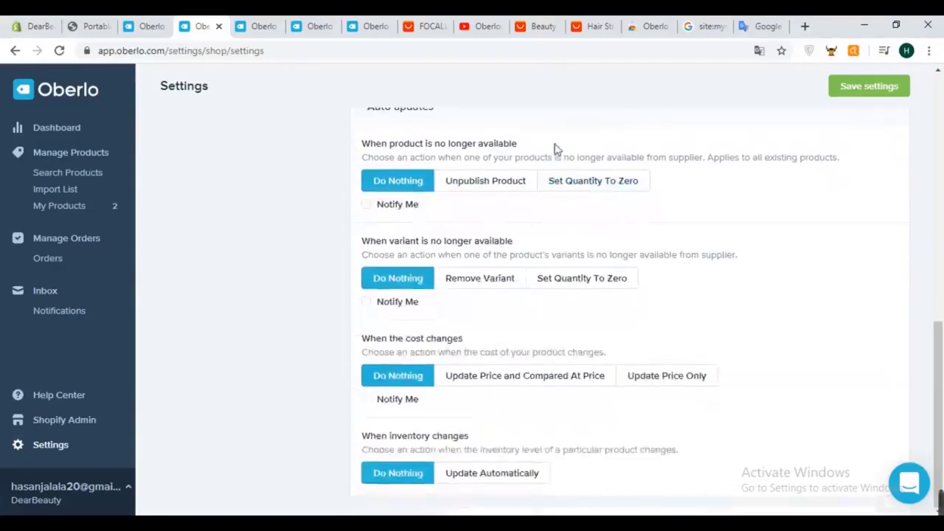
drag(536, 152, 352, 135)
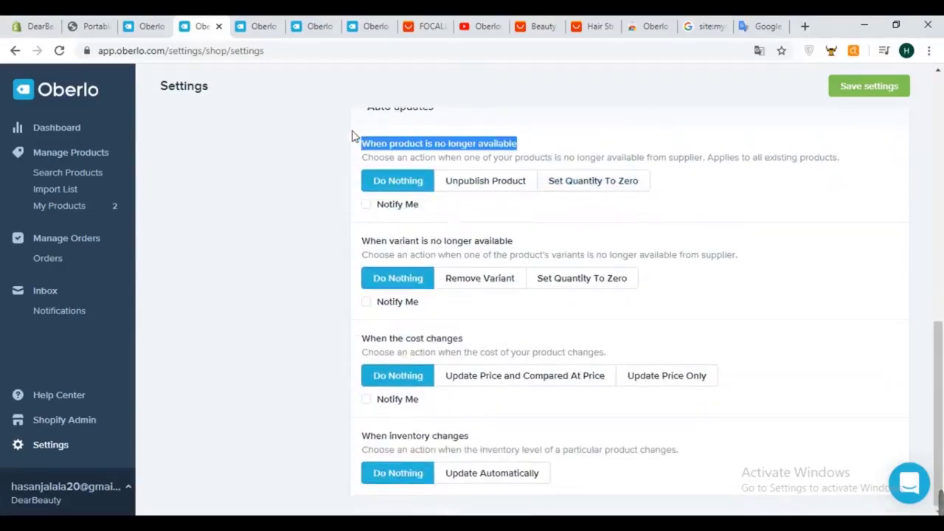
click(303, 170)
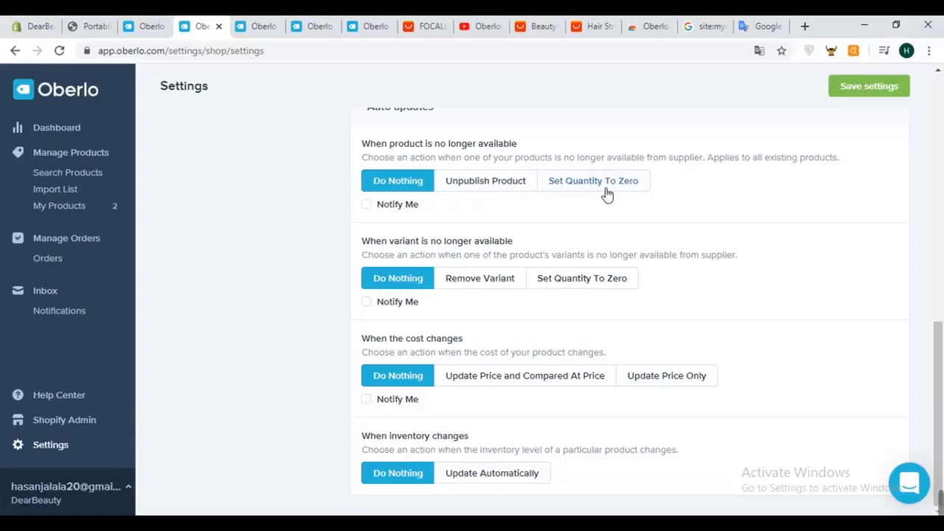
scroll(313, 203, up, 2)
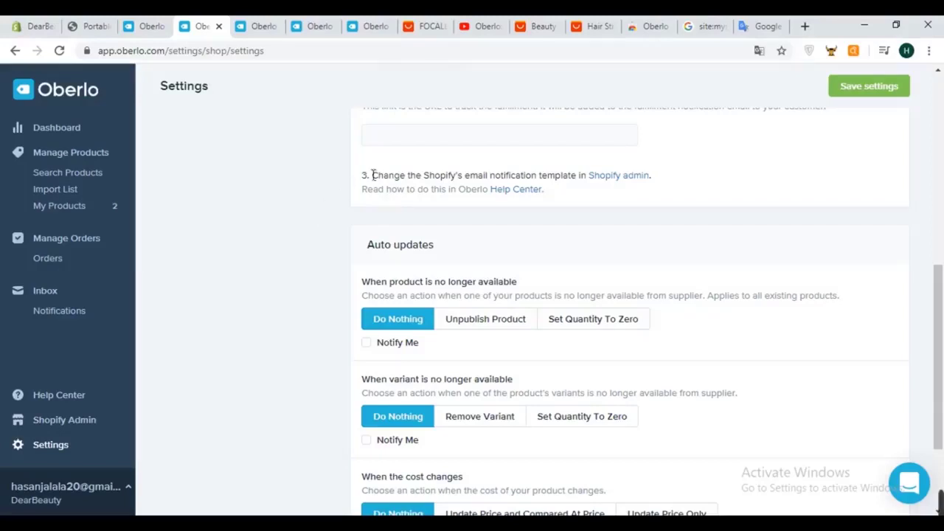
scroll(443, 184, down, 1)
scroll(334, 202, down, 1)
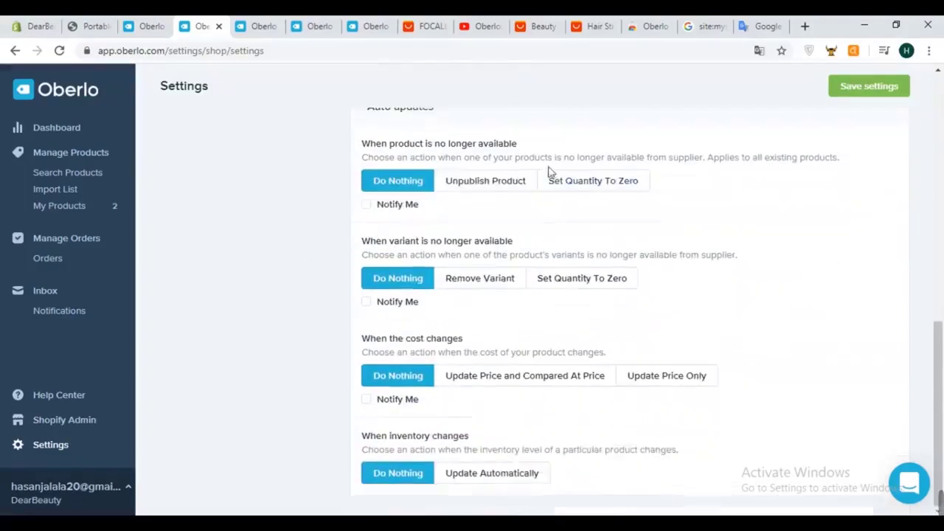
Set the auto updates for unavailable products and unavailable variants to Set Quantity To Zero, with notifications enabled for both.
click(609, 186)
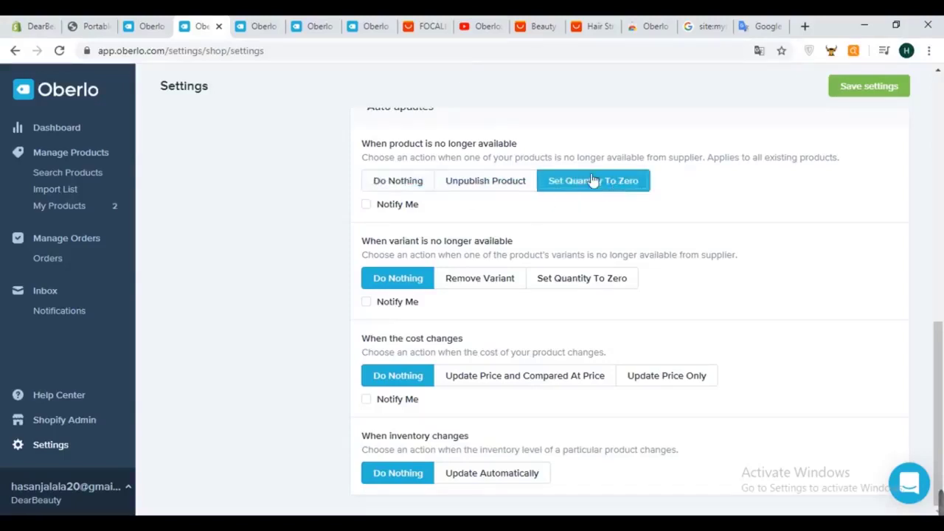
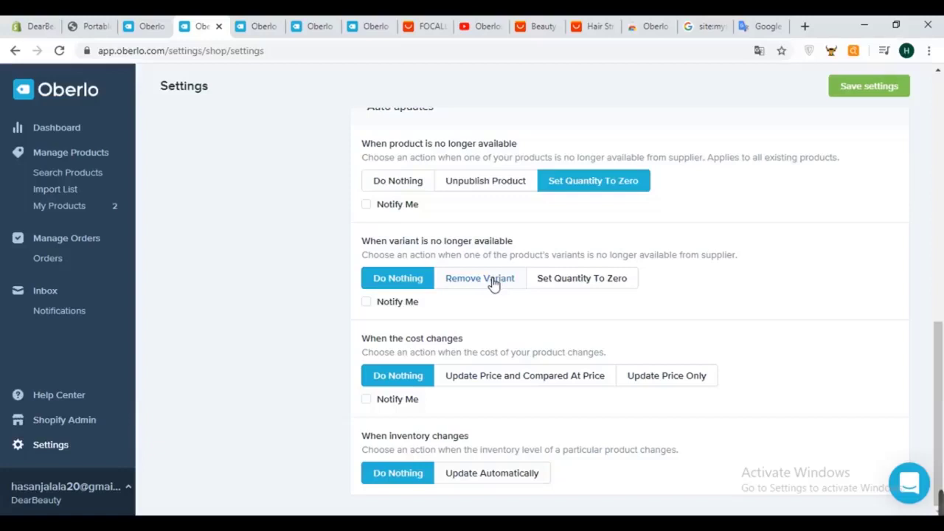
click(607, 286)
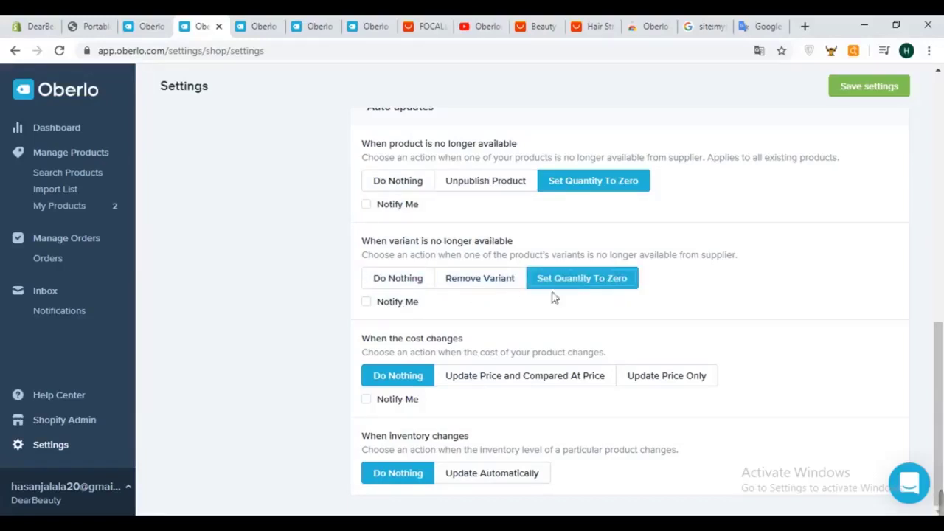
click(368, 204)
click(366, 303)
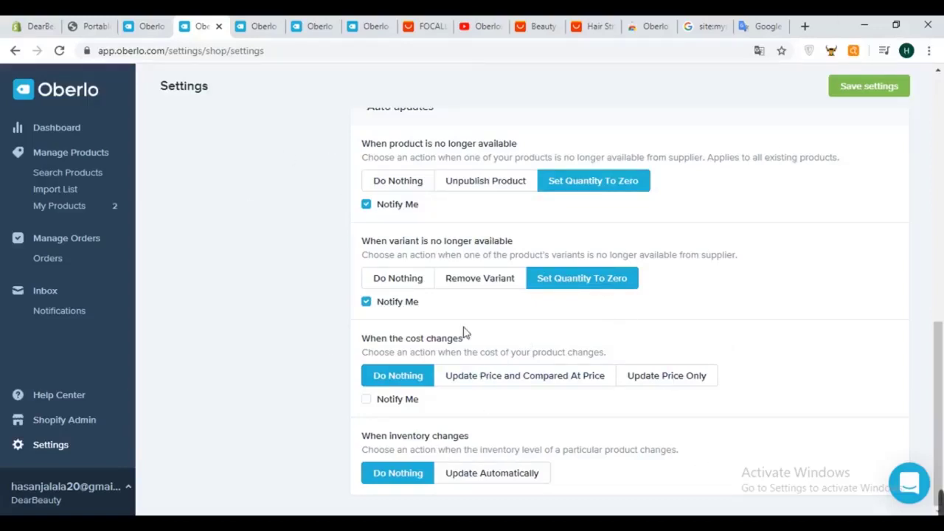
Set cost changes to Update Price and Compared At Price with notification, and inventory changes to Update Automatically.
click(510, 375)
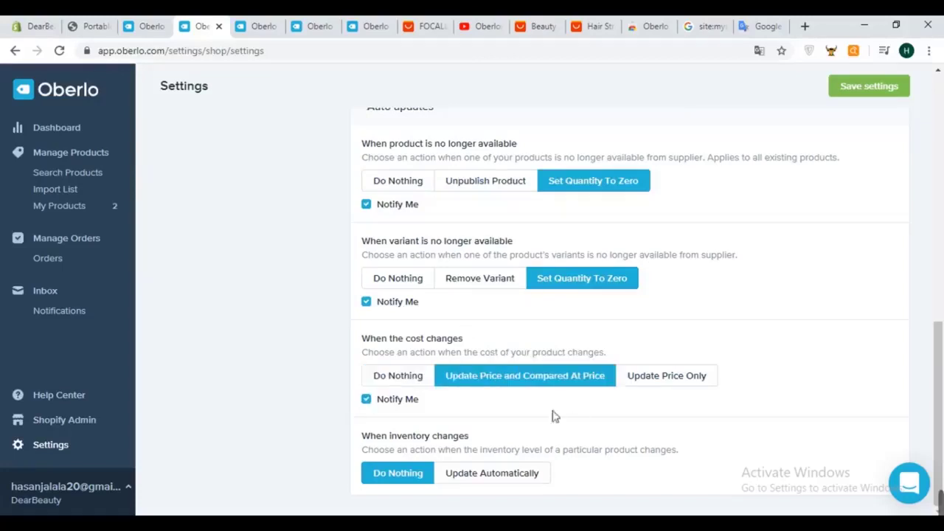
click(505, 475)
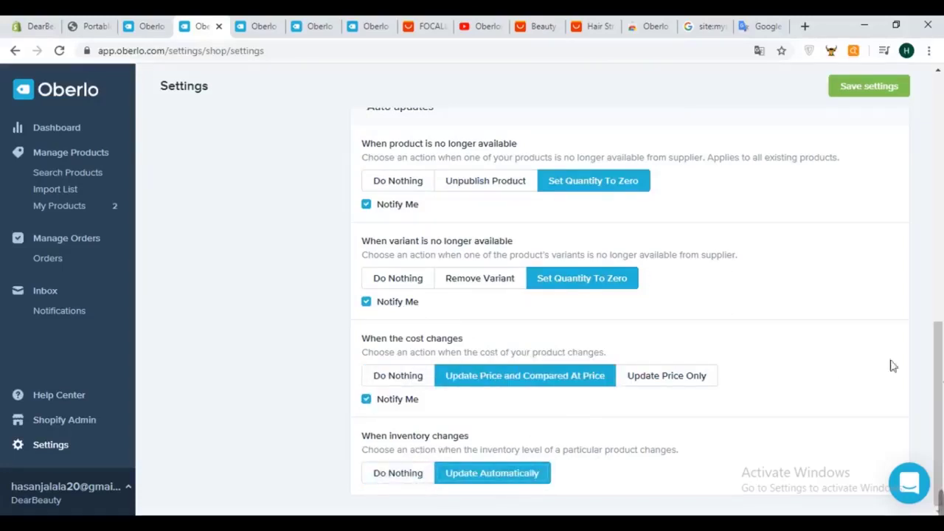
scroll(827, 362, up, 15)
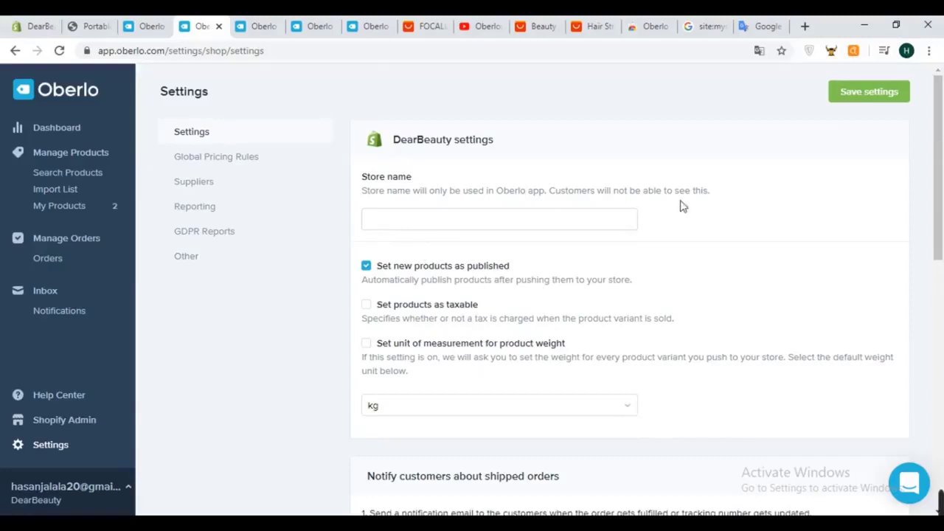
Save the settings, and set cost changes to Update Price and Compared At Price and inventory changes to Update Automatically.
click(885, 96)
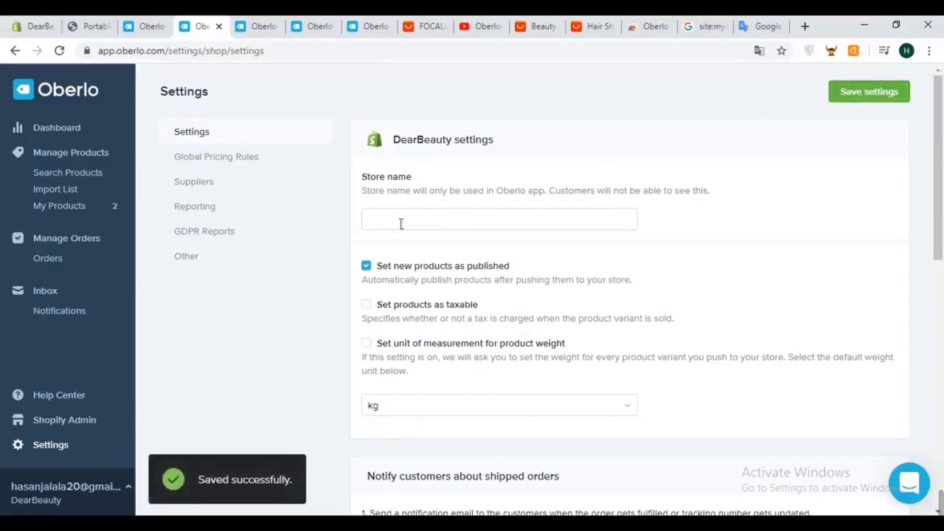
scroll(465, 334, down, 10)
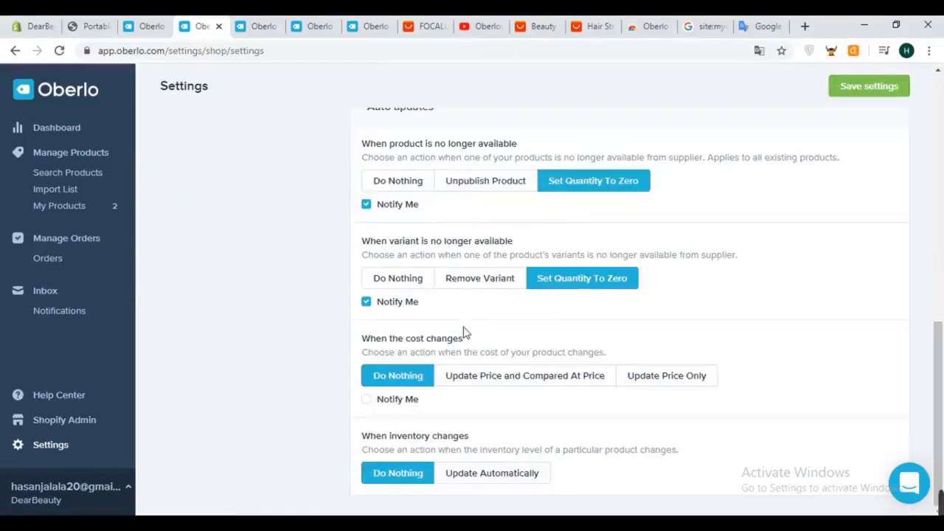
click(501, 375)
click(503, 476)
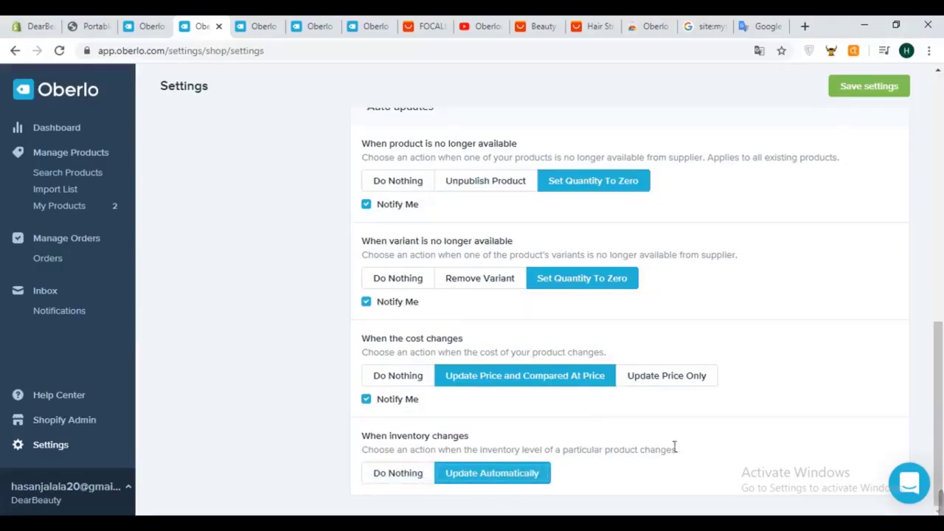
scroll(828, 359, up, 10)
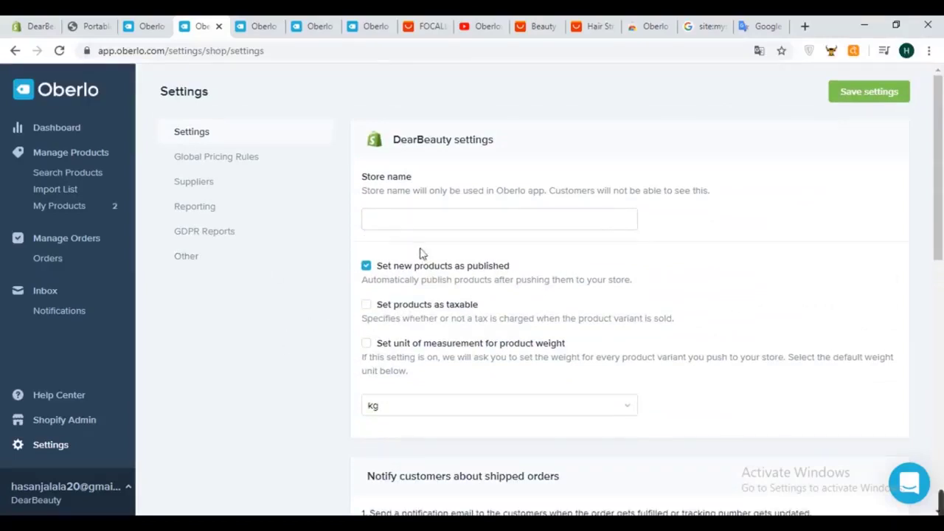
scroll(422, 253, down, 10)
click(525, 375)
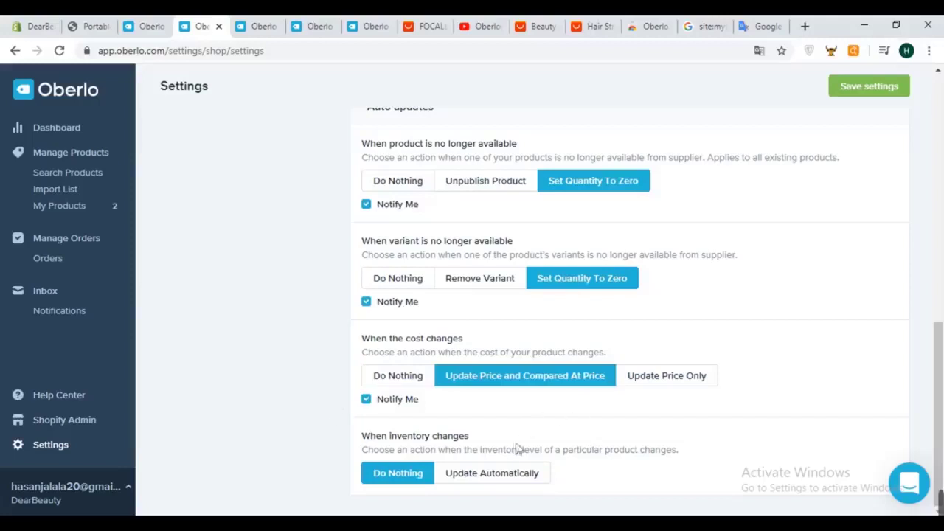
click(506, 478)
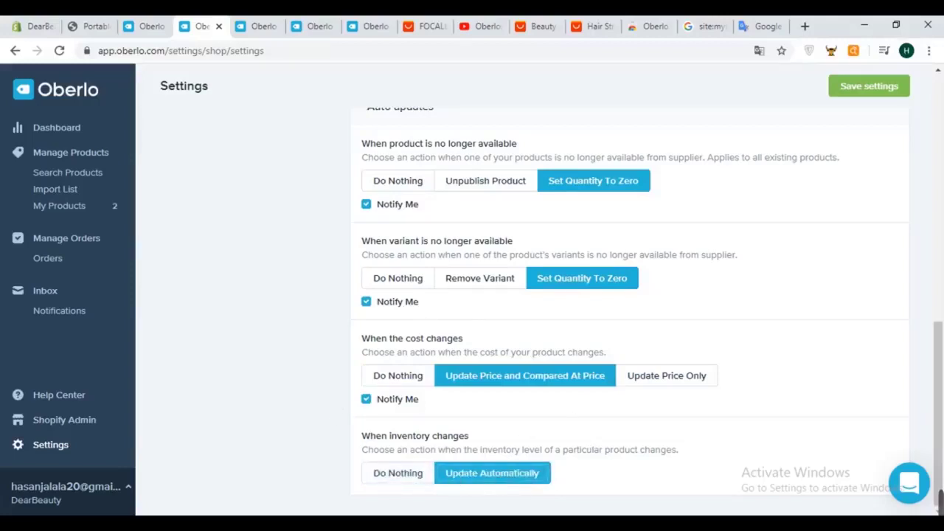
scroll(509, 262, up, 15)
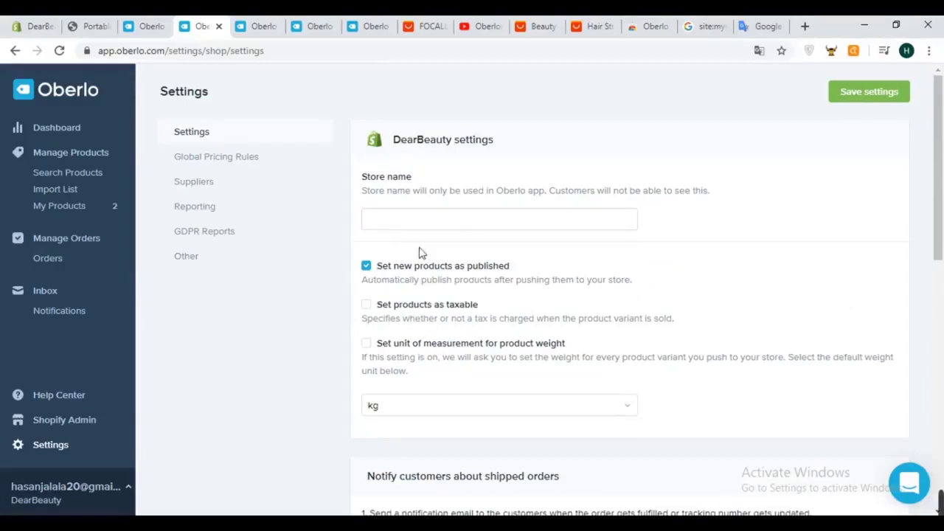
scroll(461, 331, down, 15)
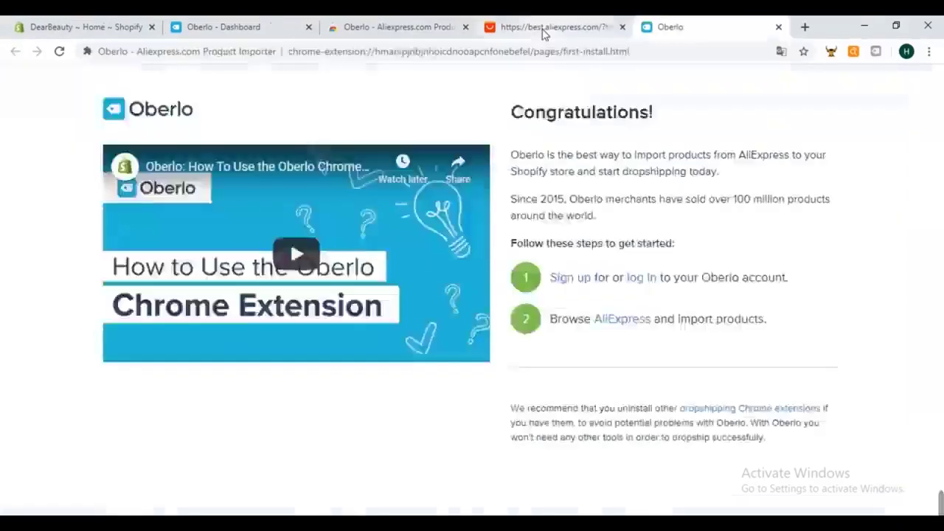
Switch to AliExpress, open the US $19.99 24W 25000 RPM electric nail drill listing, and push the product to Oberlo.
click(552, 26)
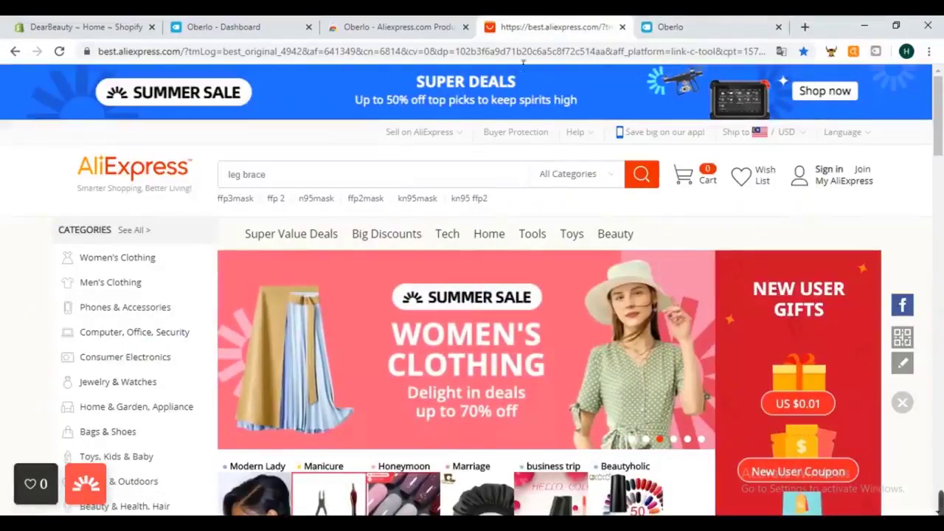
click(676, 25)
click(595, 30)
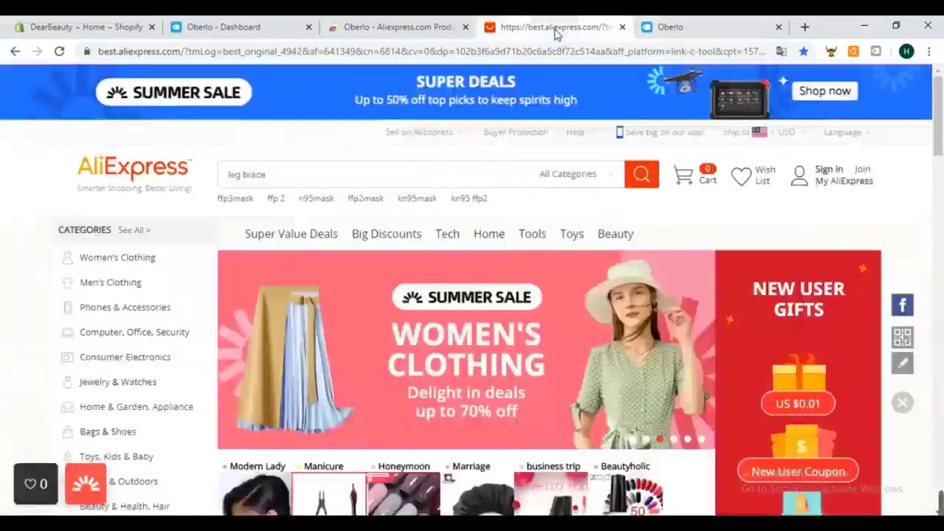
scroll(502, 218, down, 4)
scroll(502, 218, down, 10)
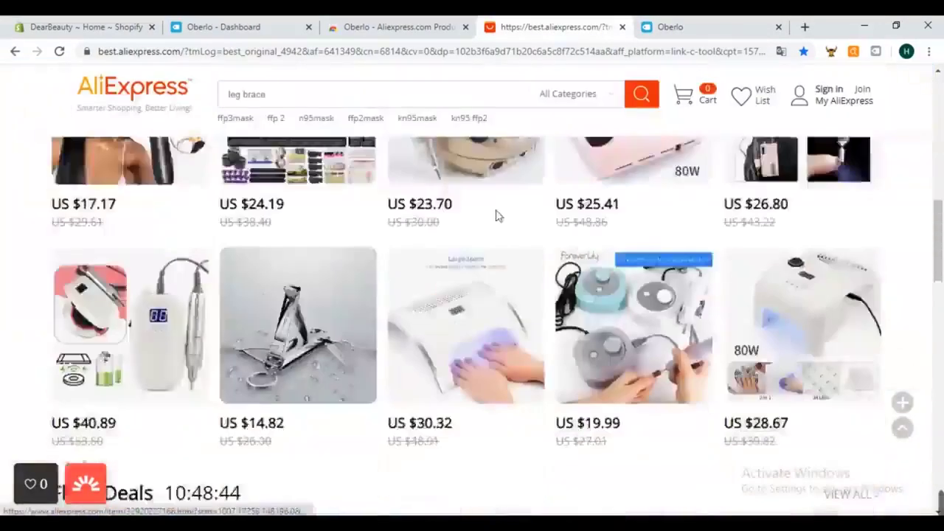
click(639, 184)
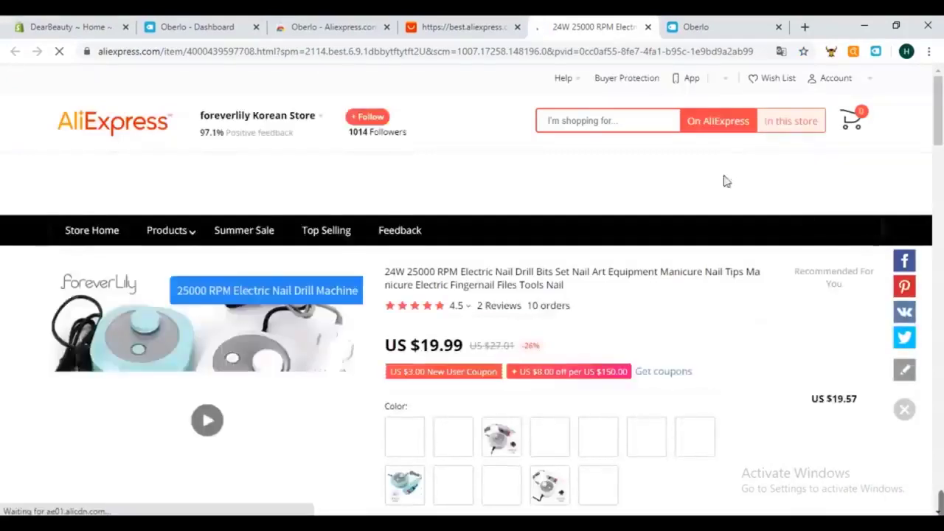
scroll(752, 270, down, 3)
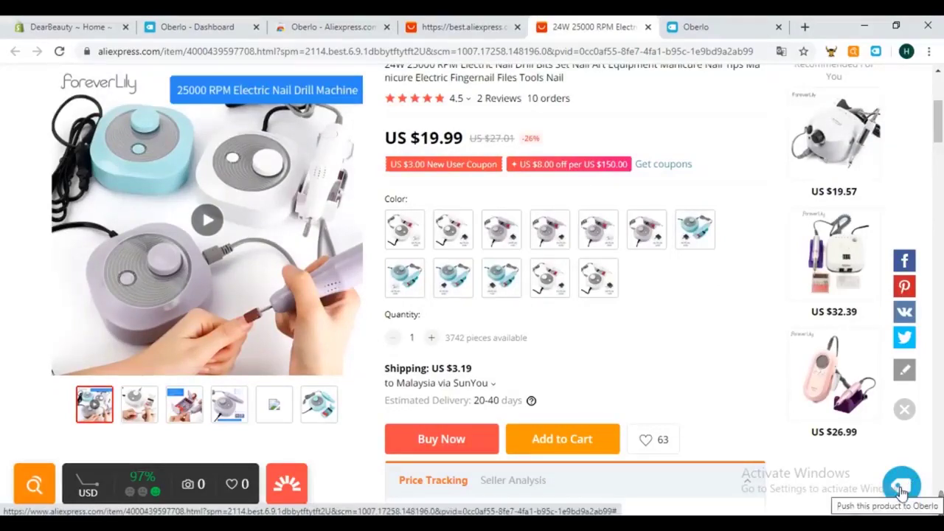
click(898, 492)
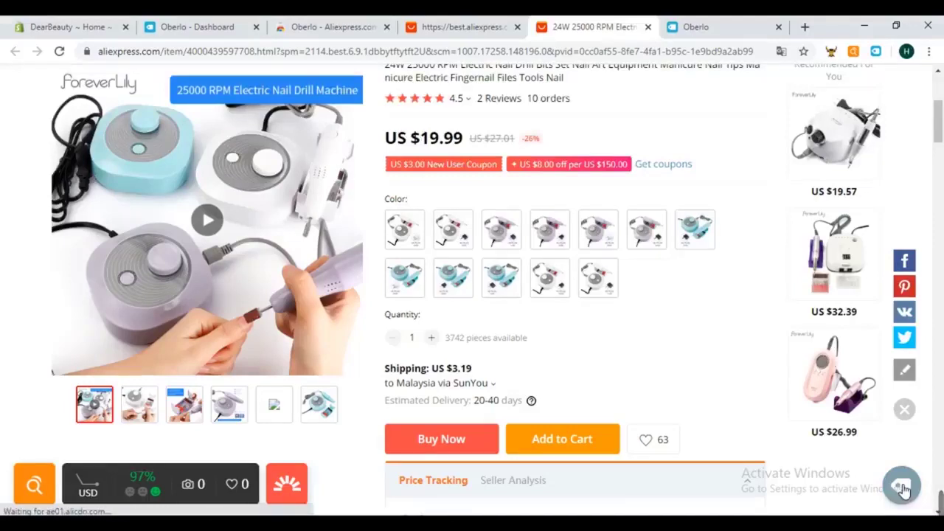
click(903, 488)
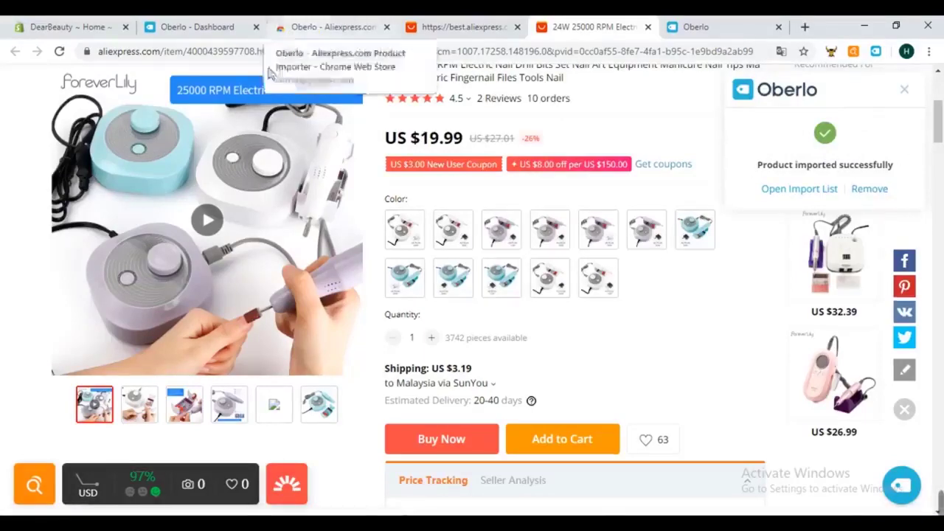
Install the Oberlo - Aliexpress.com Product Importer extension in Chrome from the Chrome Web Store and view its popup.
click(310, 29)
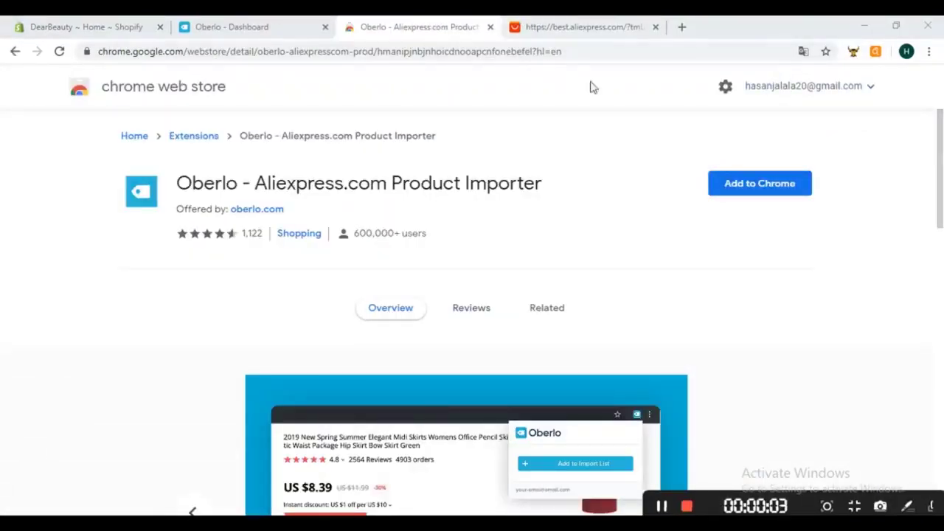
click(784, 193)
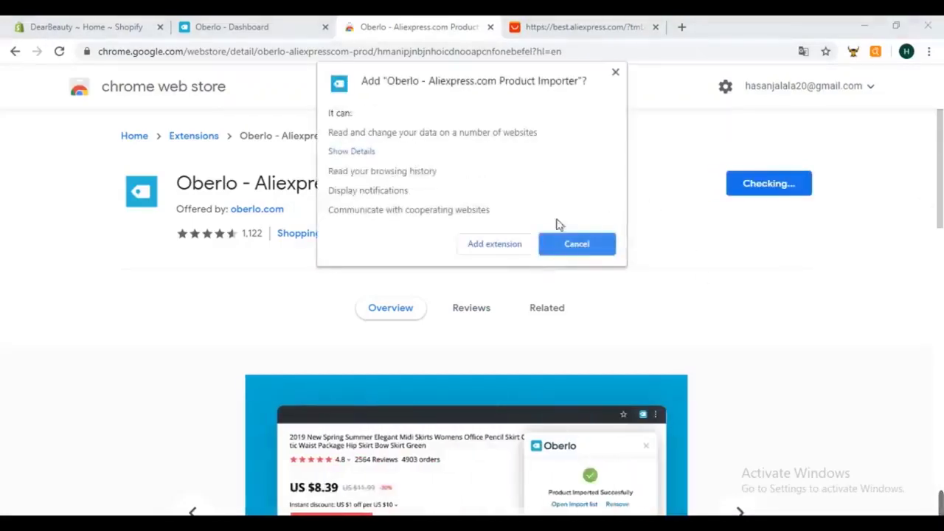
click(493, 245)
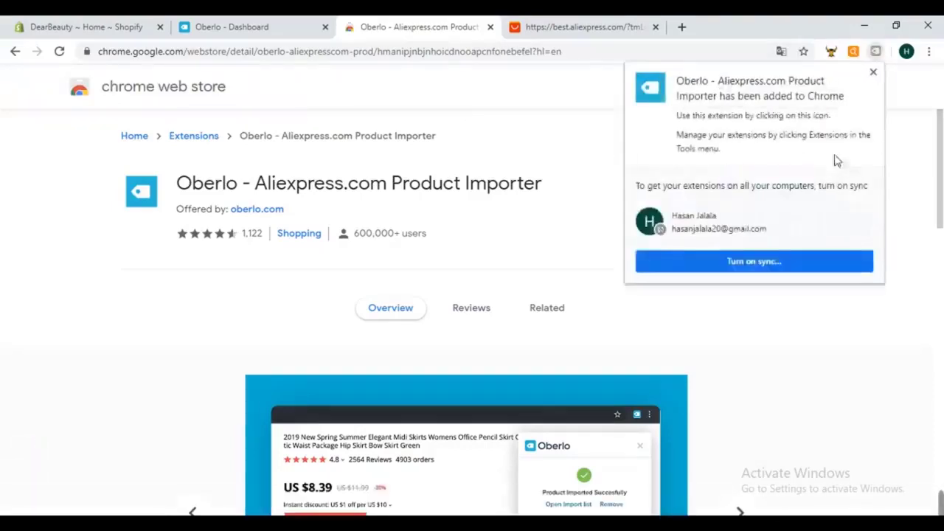
click(875, 53)
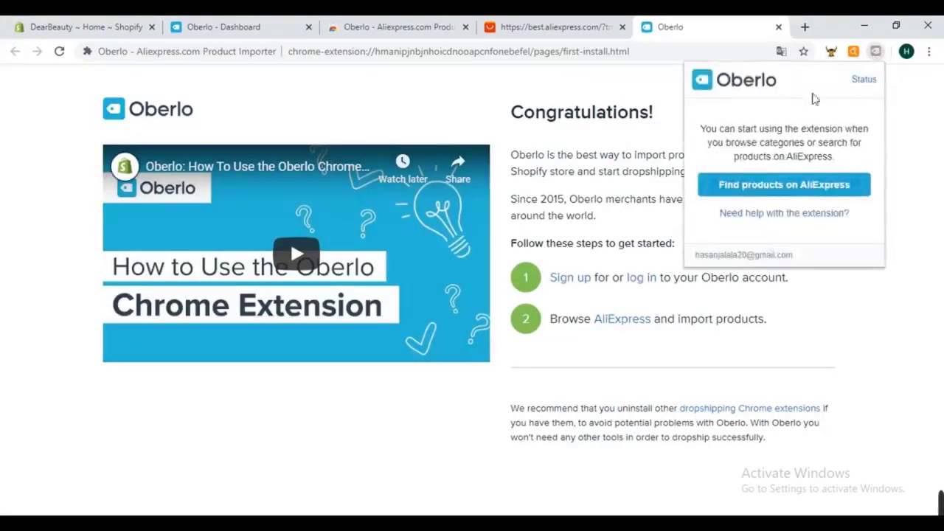
click(909, 159)
Find the US $19.99 electric nail drill on the AliExpress home page and import it with the Oberlo extension.
click(540, 26)
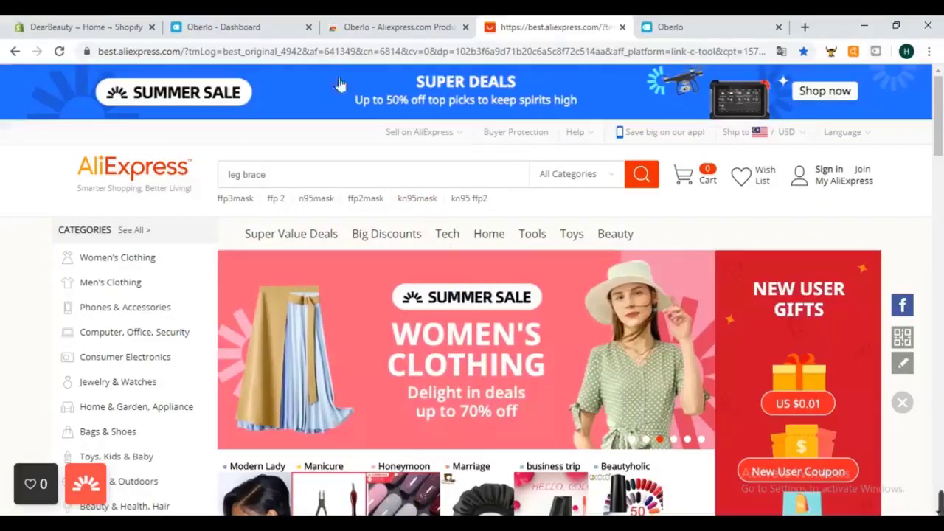
click(660, 24)
click(556, 27)
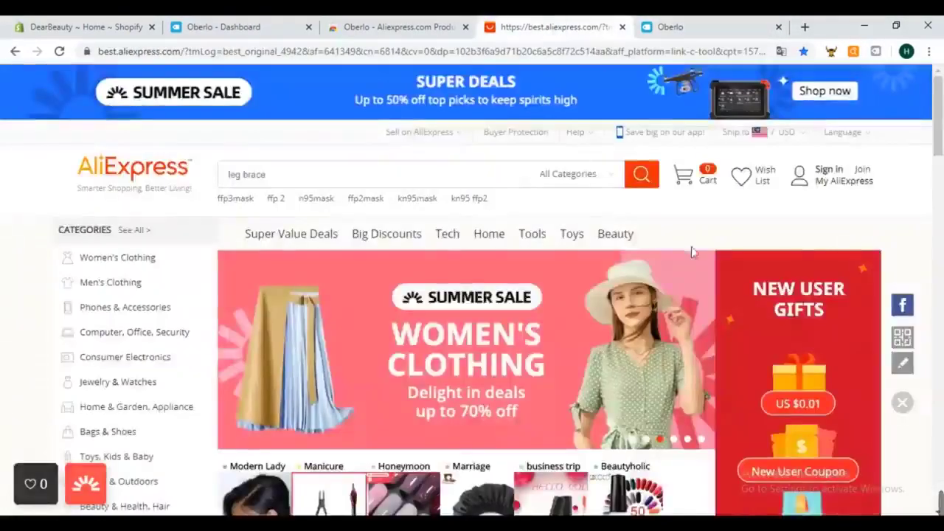
scroll(498, 144, down, 15)
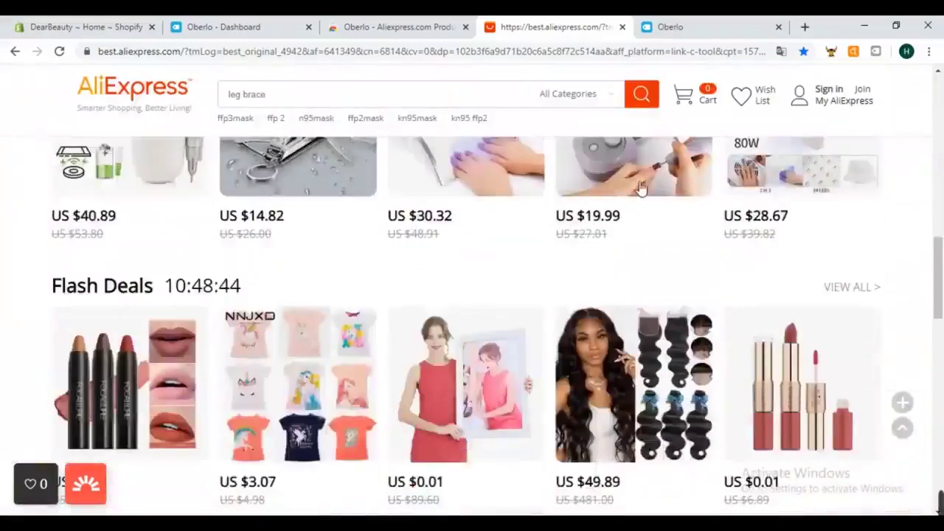
click(636, 179)
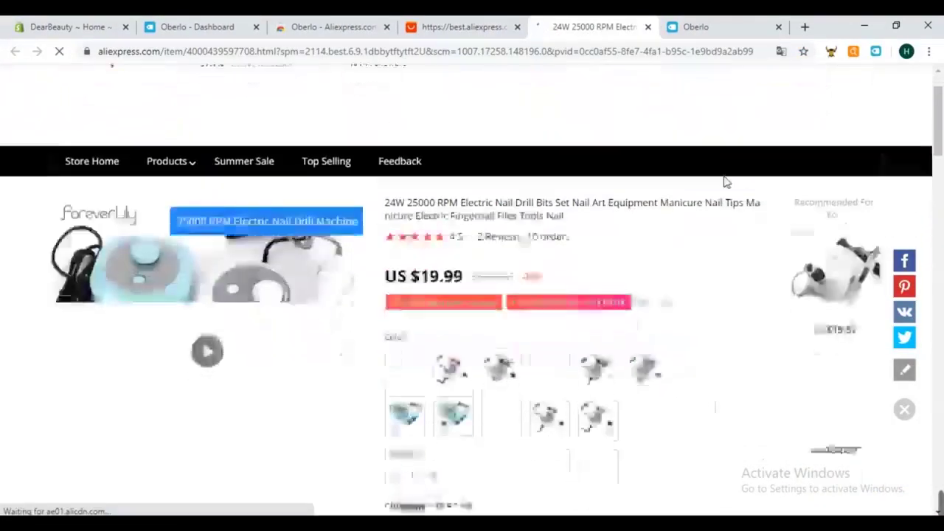
scroll(737, 243, down, 2)
scroll(764, 303, down, 1)
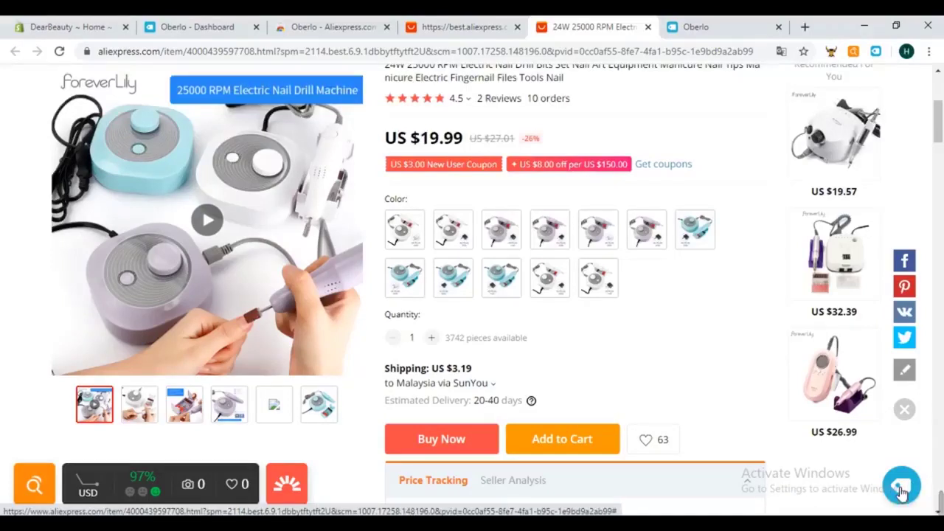
click(901, 493)
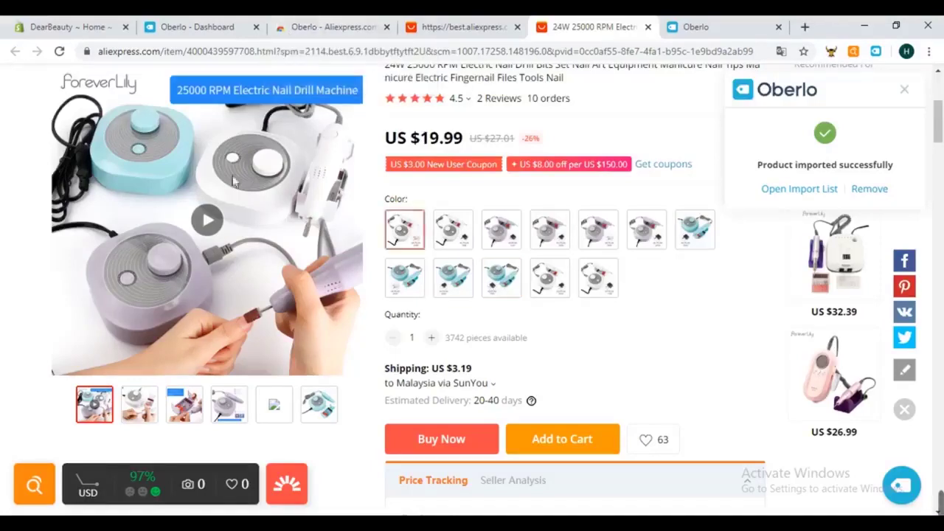
Open Oberlo's Import List and check the imported nail drill against its AliExpress product page.
click(197, 27)
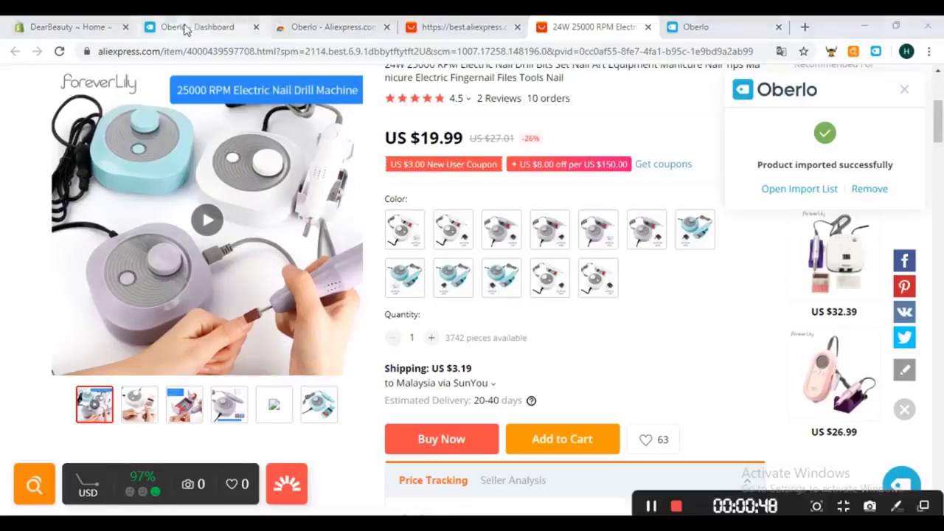
click(57, 192)
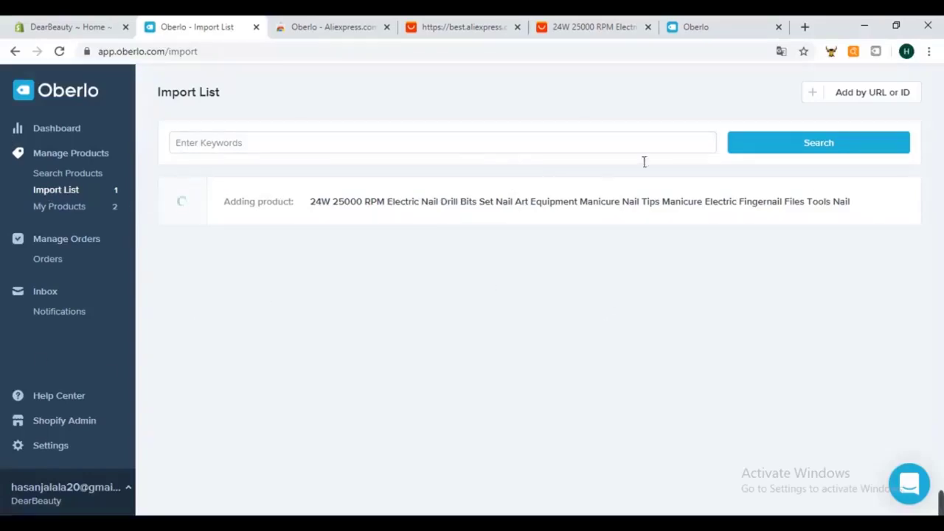
click(597, 28)
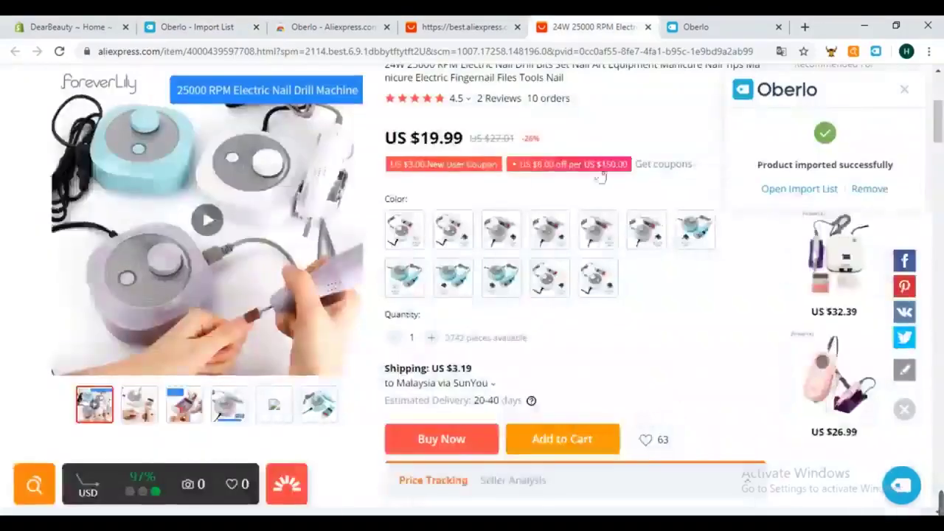
scroll(679, 260, up, 3)
scroll(679, 260, up, 1)
scroll(679, 260, down, 4)
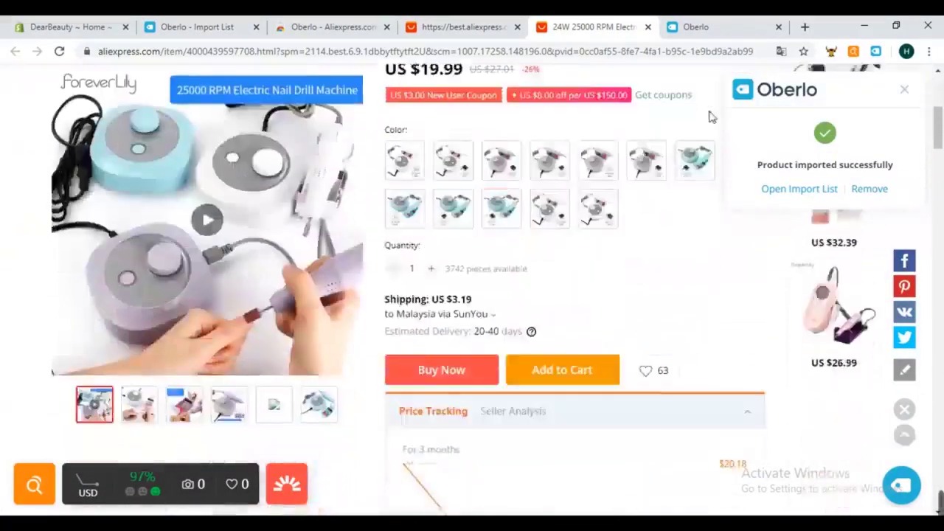
scroll(679, 260, up, 4)
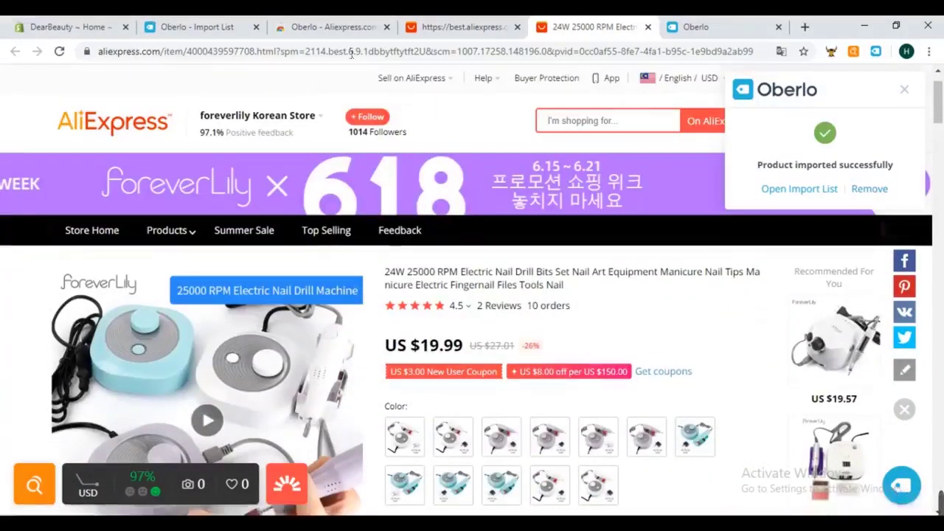
click(187, 25)
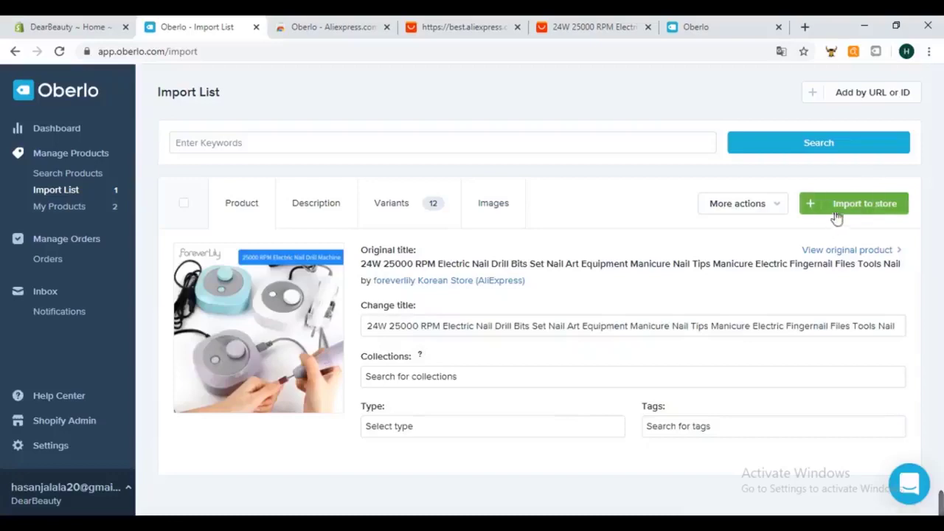
Return to the AliExpress home page and open the US $14.82 MR.GREEN multifunctional nail clipper listing.
click(558, 28)
click(459, 28)
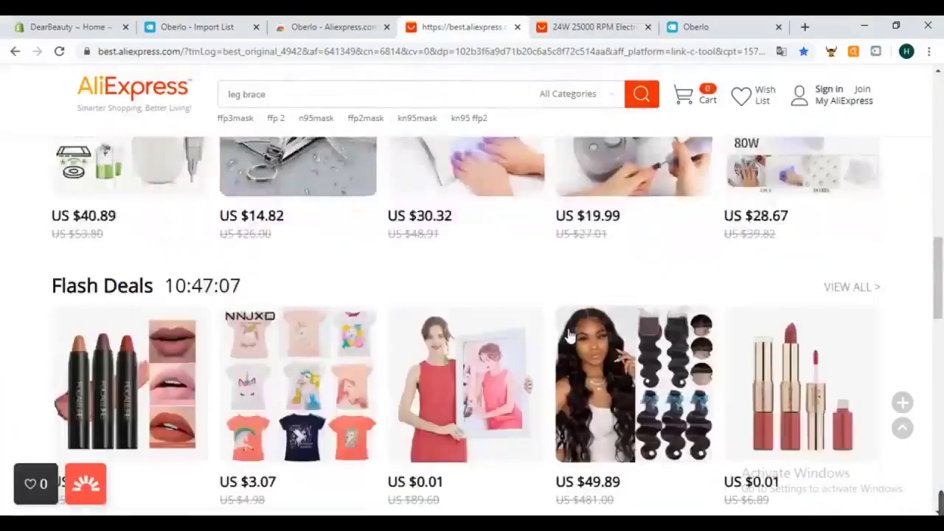
scroll(398, 287, down, 6)
scroll(221, 220, up, 8)
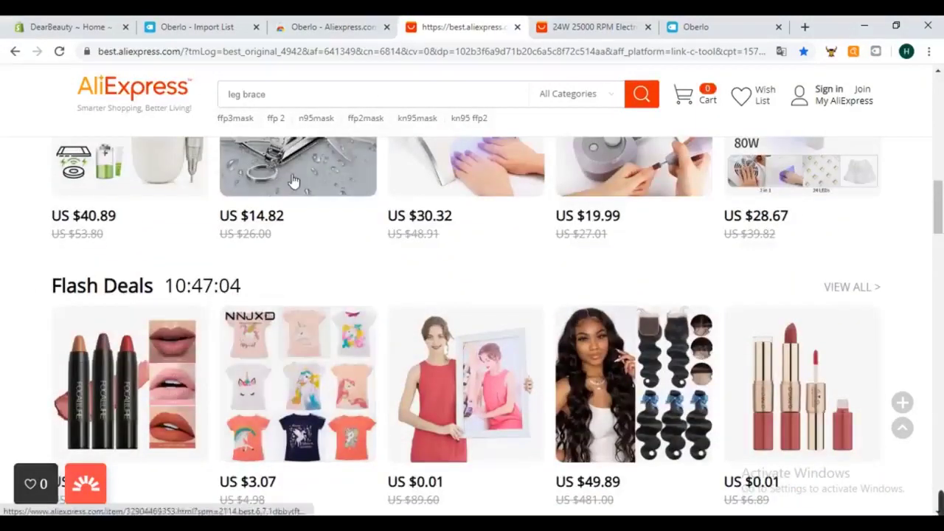
click(294, 180)
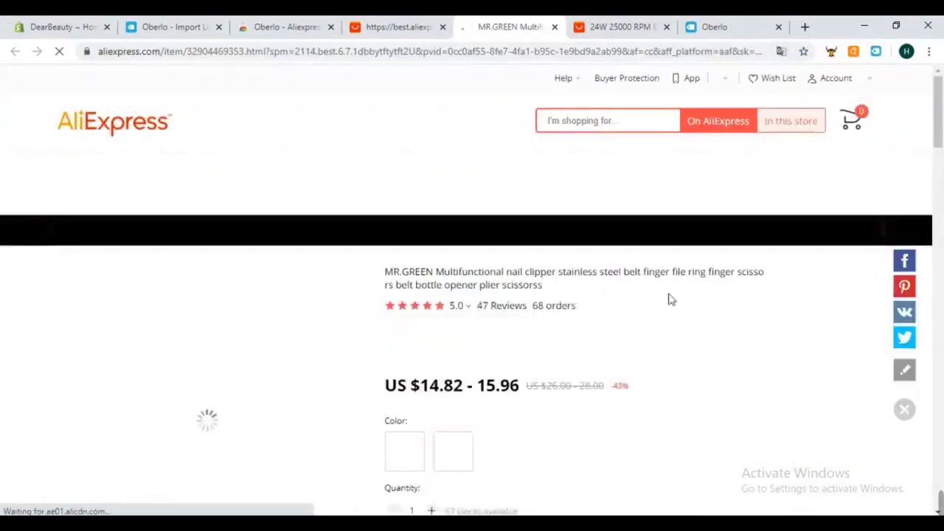
scroll(693, 284, down, 1)
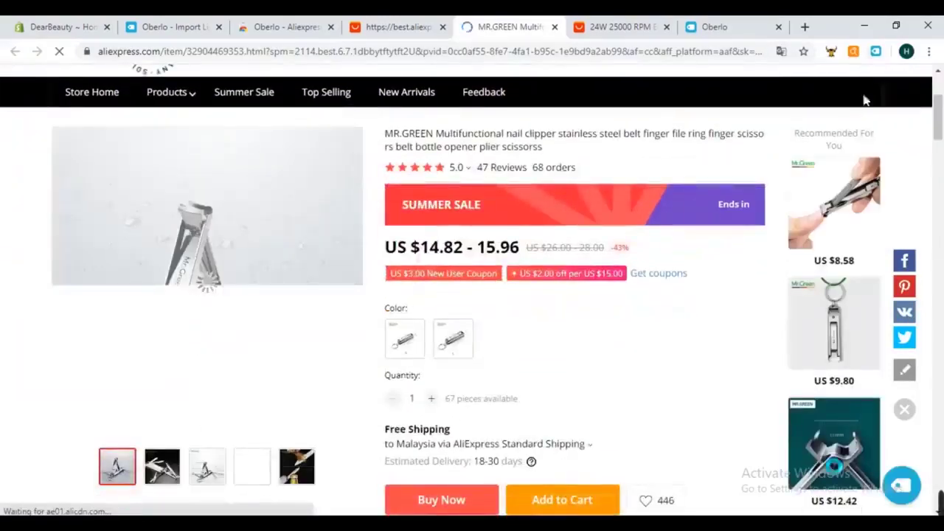
Import the MR.GREEN multifunctional nail clipper with the Oberlo extension and reload Oberlo's Import List.
scroll(848, 310, down, 1)
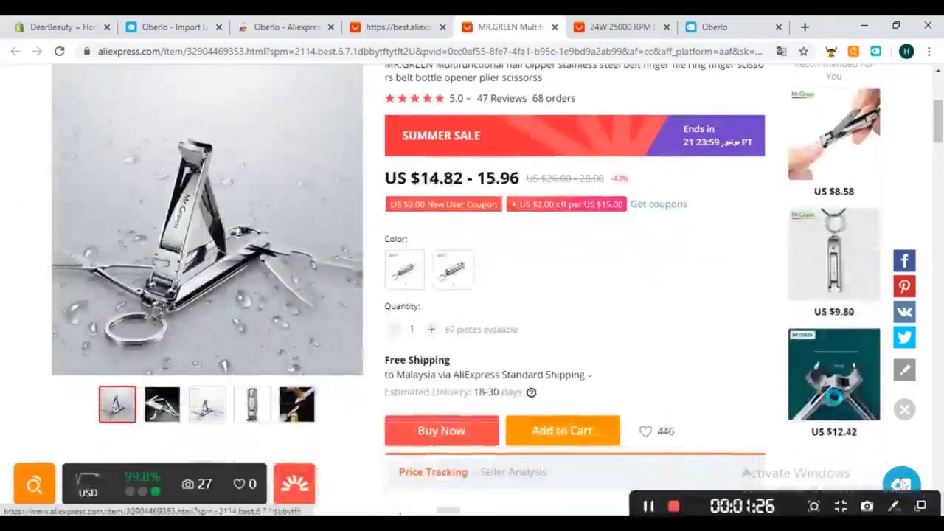
click(901, 486)
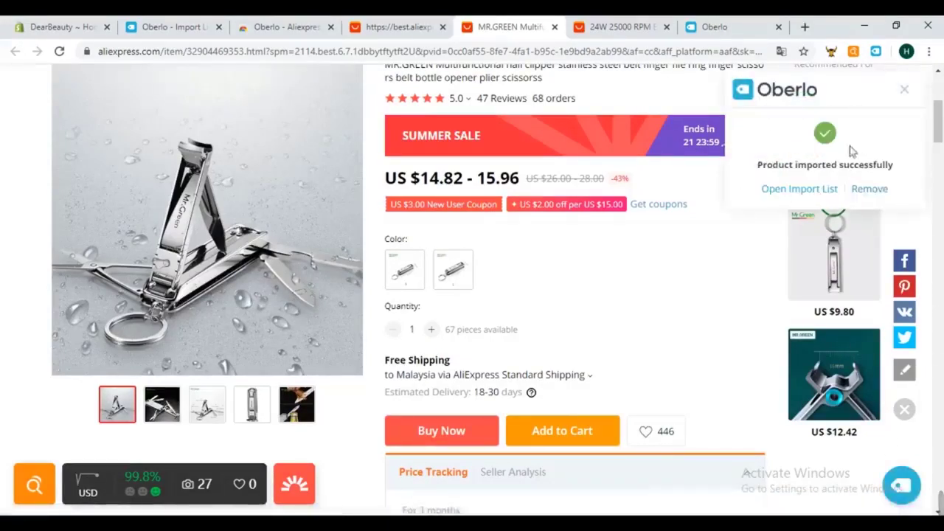
click(171, 28)
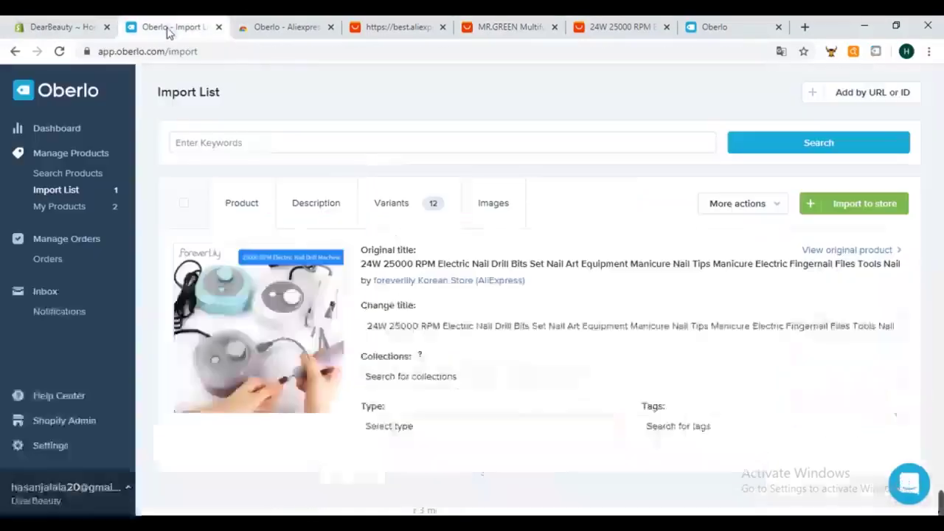
click(59, 189)
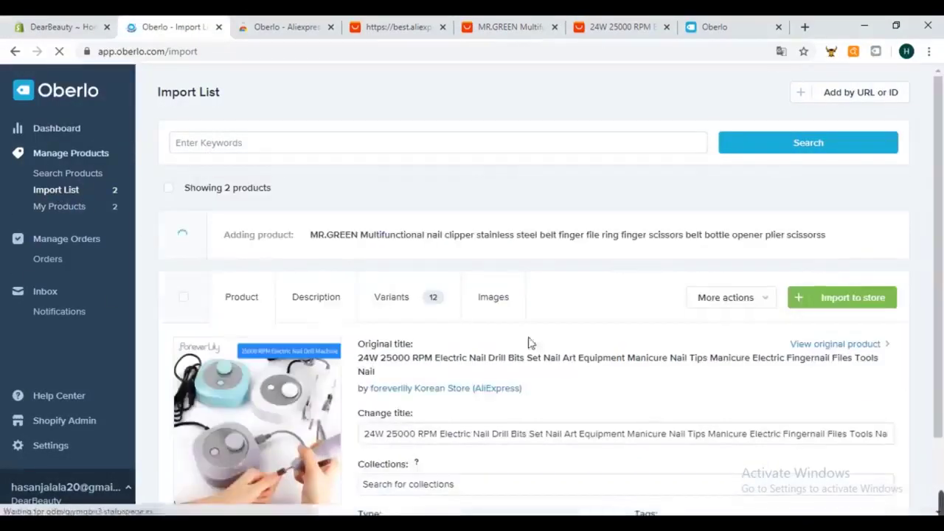
Review the MR.GREEN nail clipper and nail drill entries in Oberlo's Import List.
scroll(443, 336, down, 1)
scroll(317, 330, up, 1)
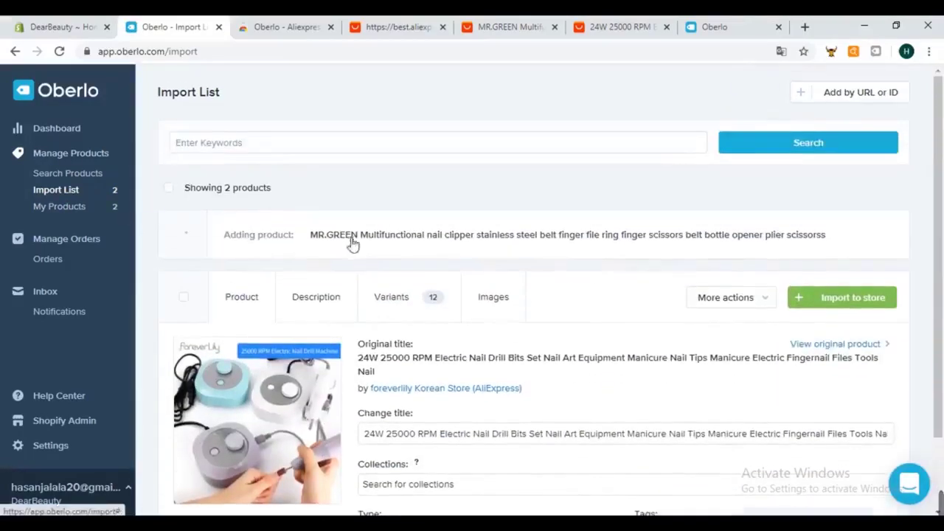
scroll(280, 326, down, 3)
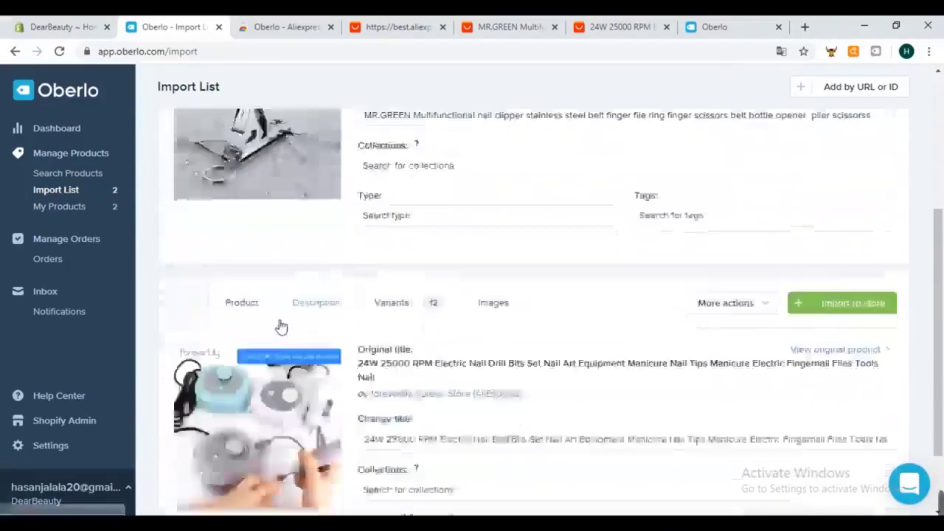
scroll(295, 332, up, 2)
scroll(384, 273, down, 4)
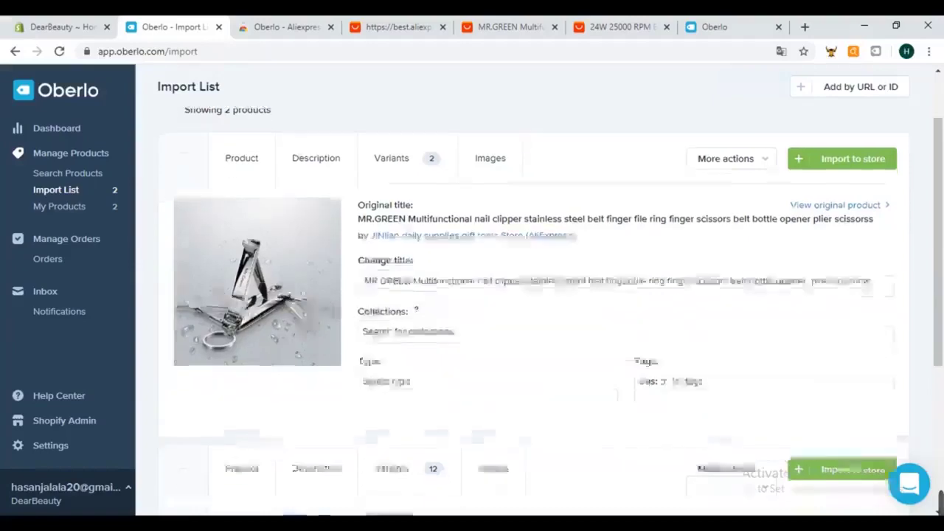
scroll(314, 258, up, 5)
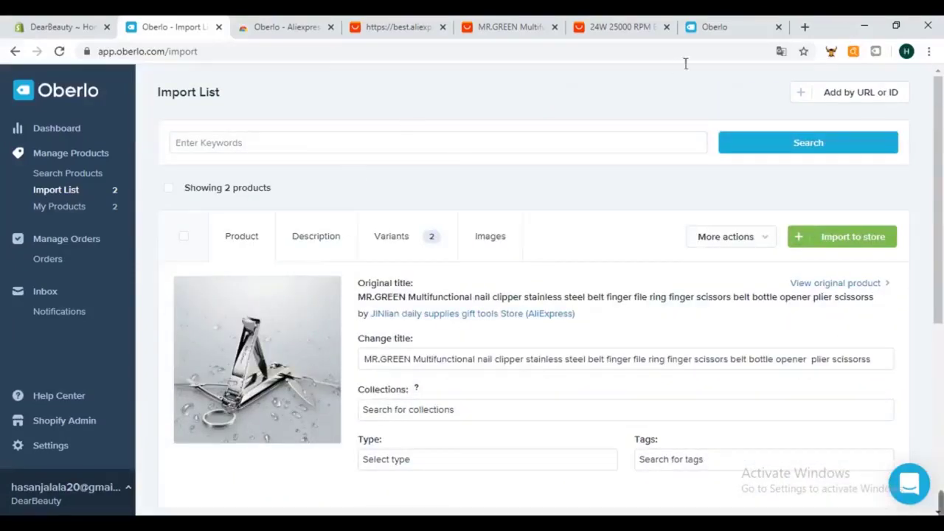
Look over the US $19.99 nail drill listing and go from it to the AliExpress home page.
click(711, 28)
click(623, 28)
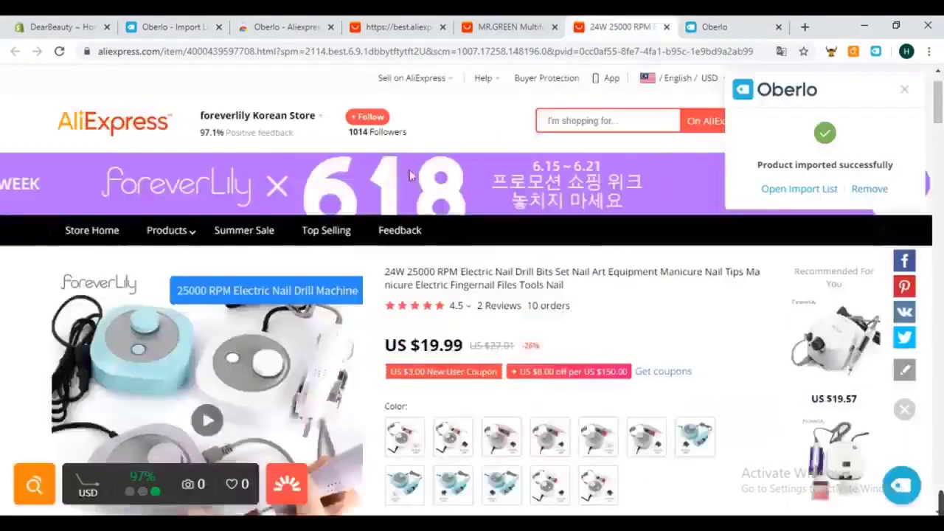
scroll(410, 175, down, 6)
scroll(491, 329, up, 7)
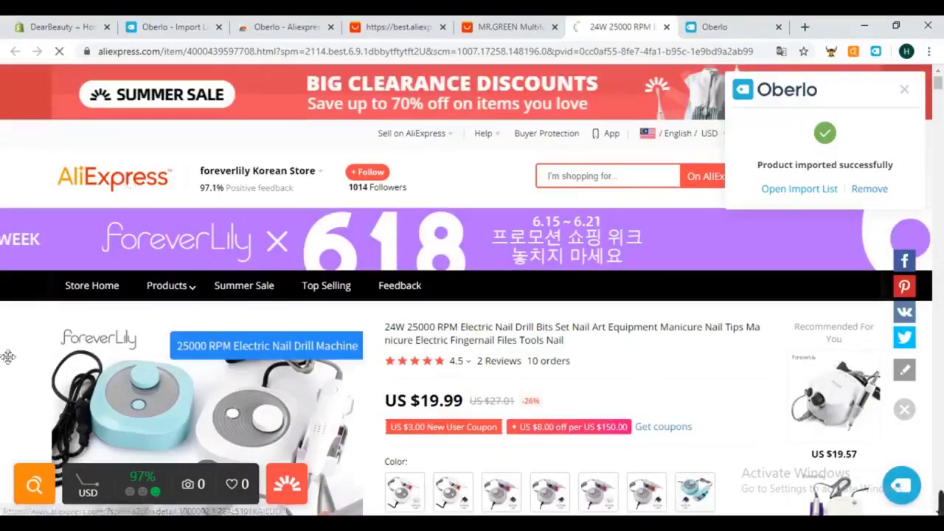
click(148, 177)
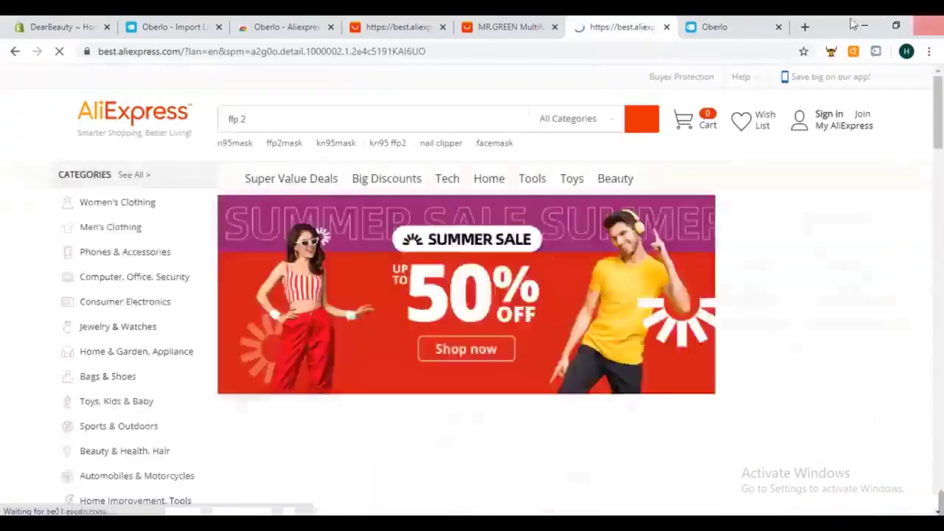
Browse the products on the AliExpress home page and open the Flash Deals page from the US $49.89 hair bundle offer.
scroll(534, 266, down, 5)
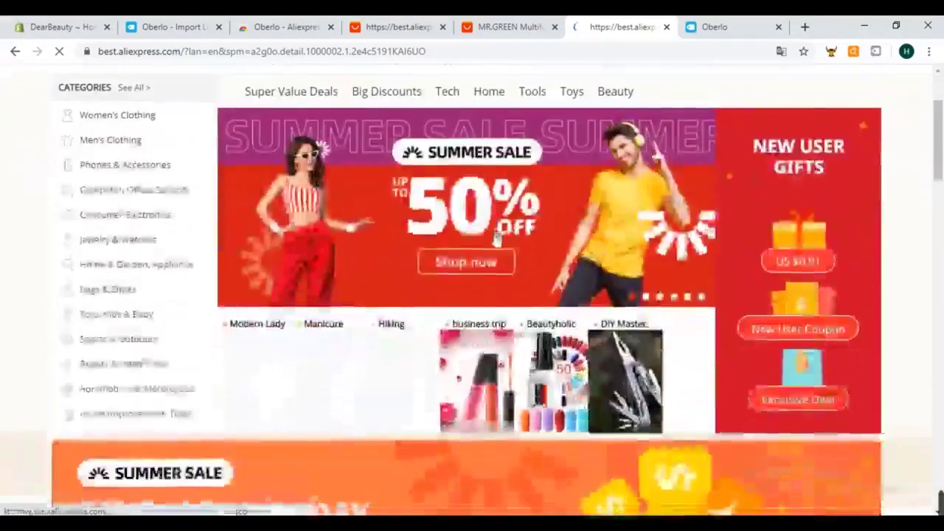
scroll(535, 265, down, 15)
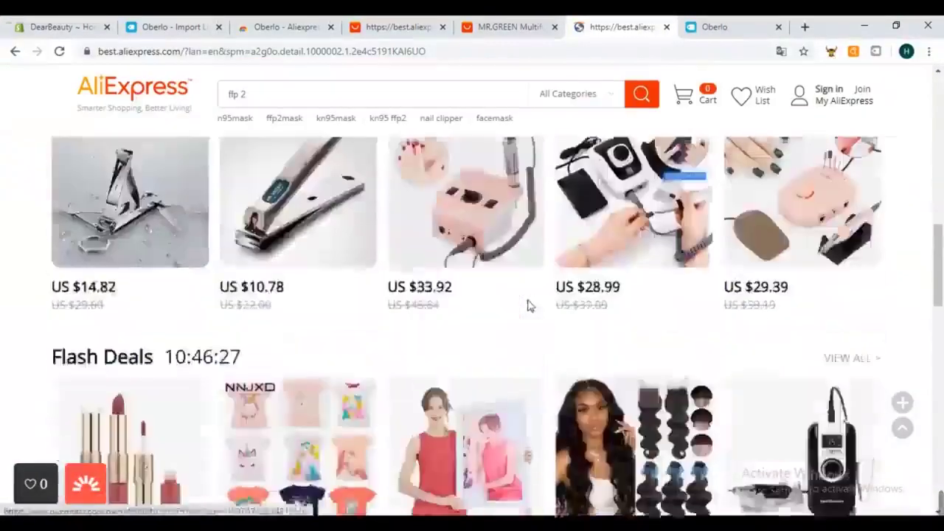
scroll(515, 307, down, 10)
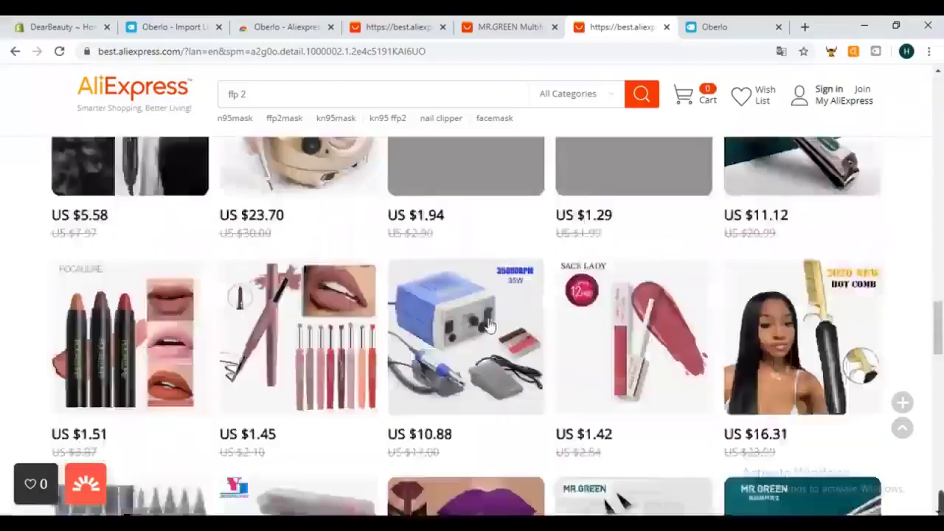
key(Home)
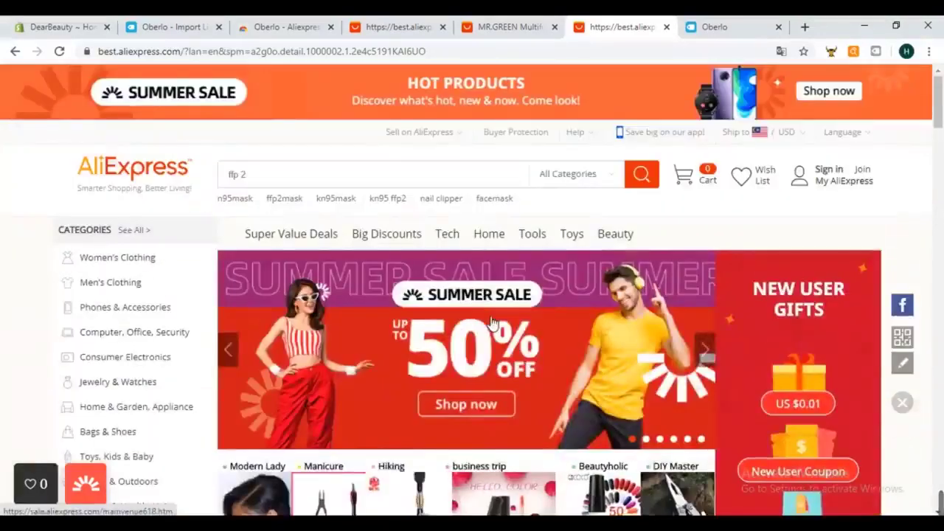
scroll(582, 132, down, 10)
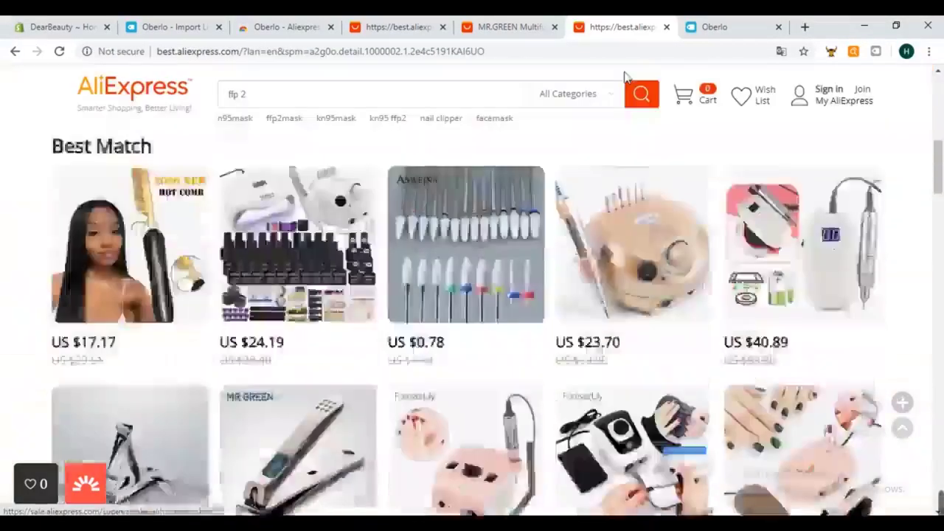
scroll(482, 238, down, 3)
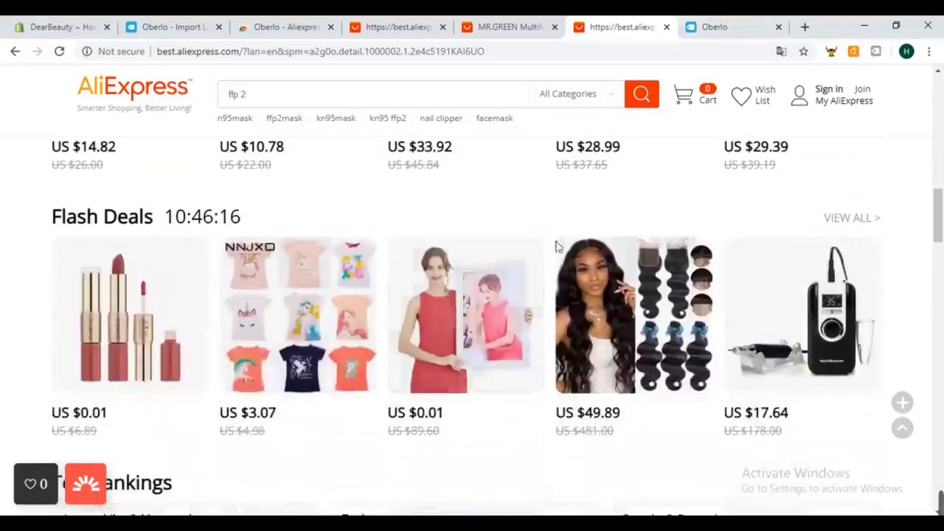
click(608, 309)
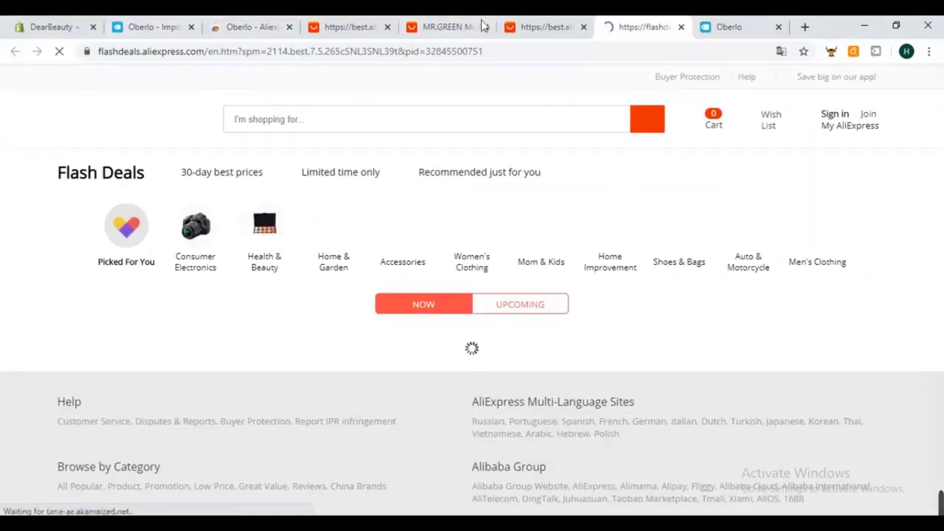
click(549, 28)
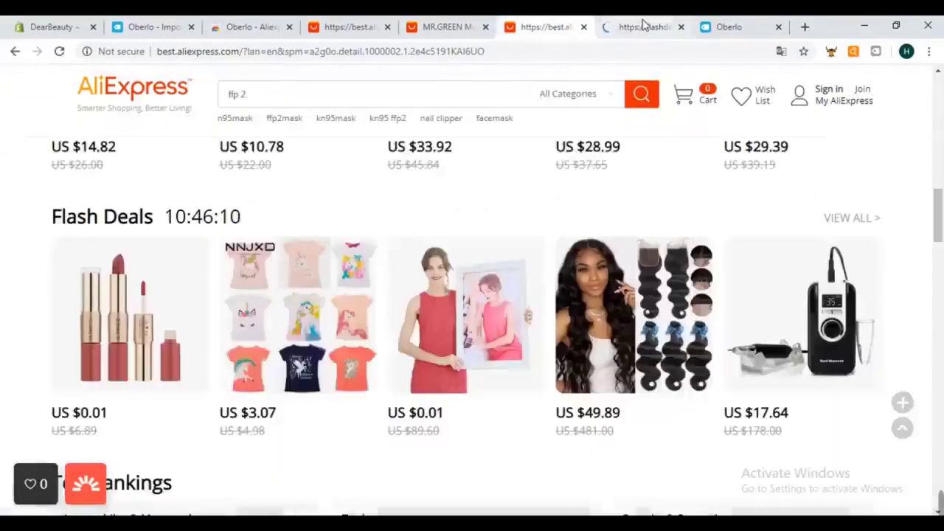
click(616, 26)
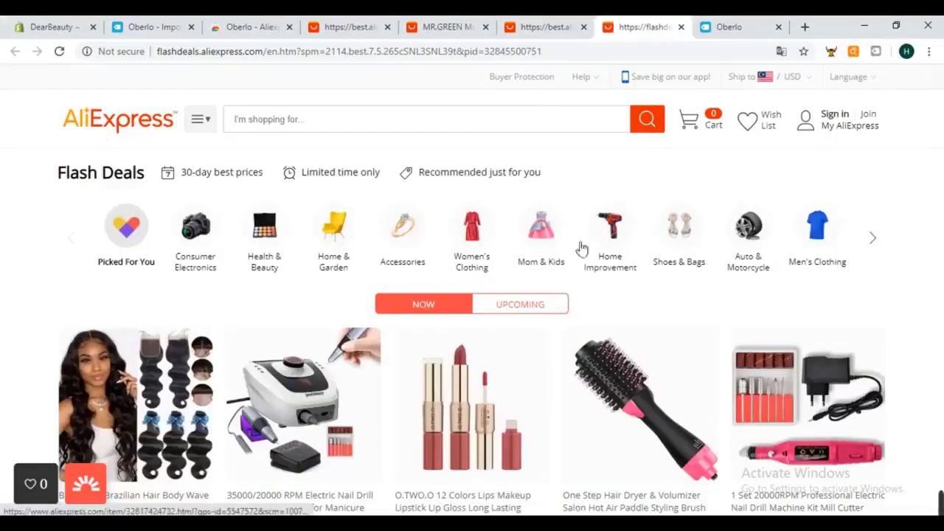
Open Google in a new browser tab and search for site:myshopify.com.
click(737, 26)
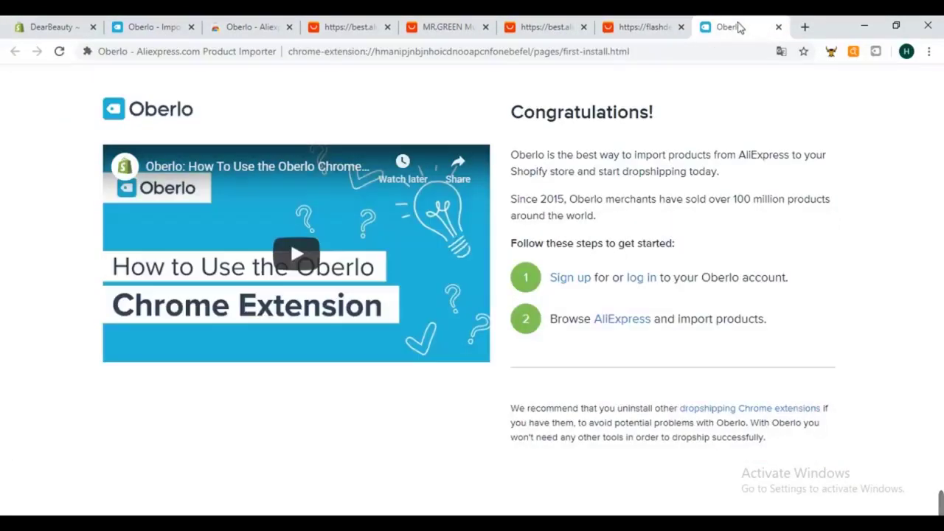
click(802, 28)
click(146, 77)
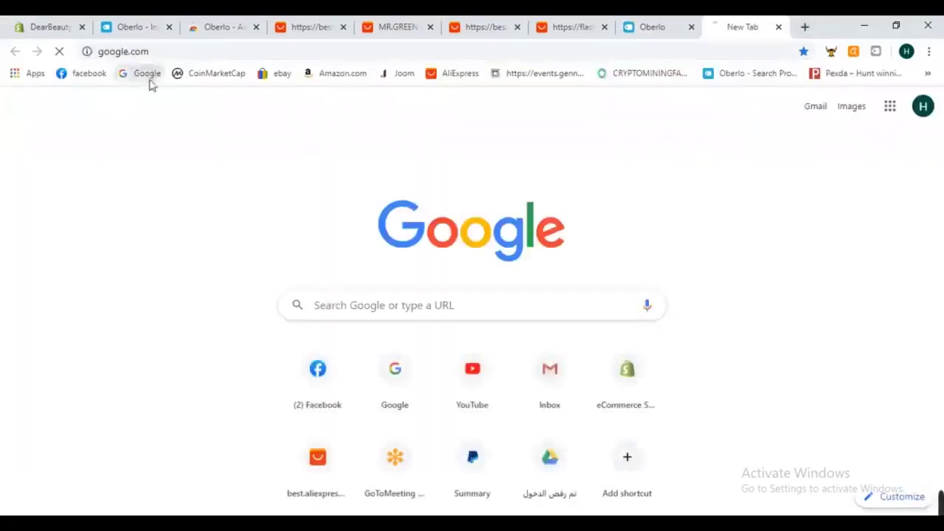
text(s)
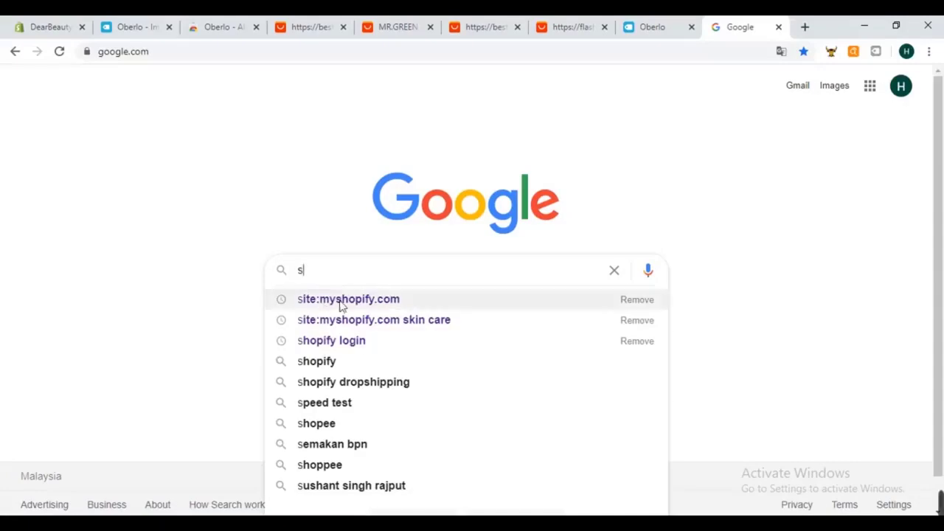
click(343, 299)
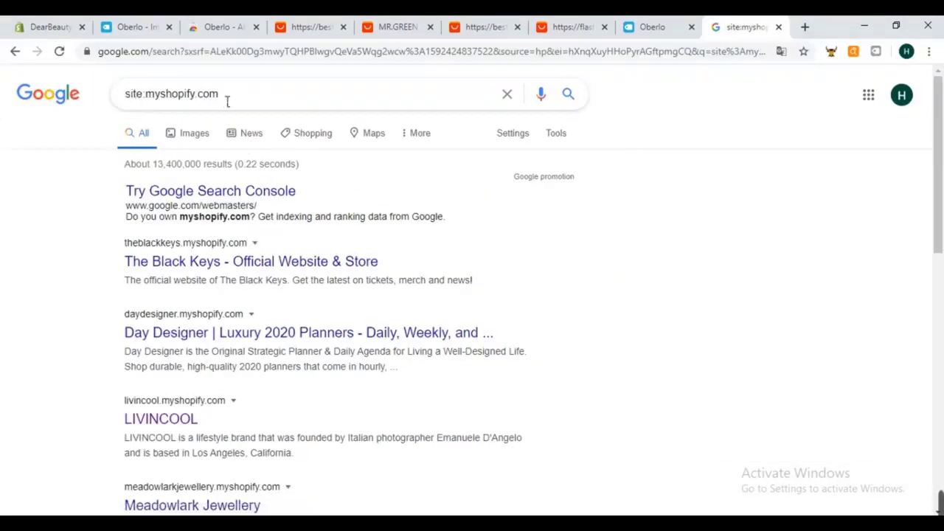
drag(213, 101, 105, 120)
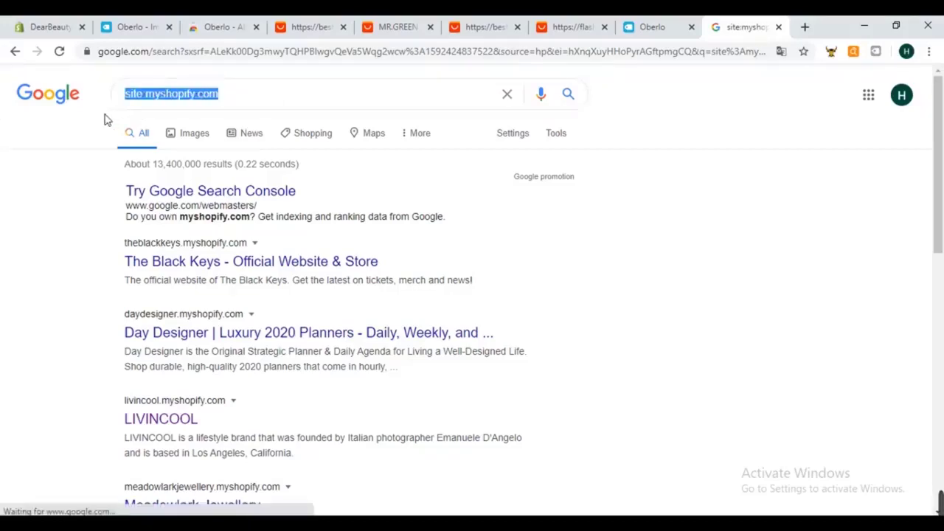
click(231, 103)
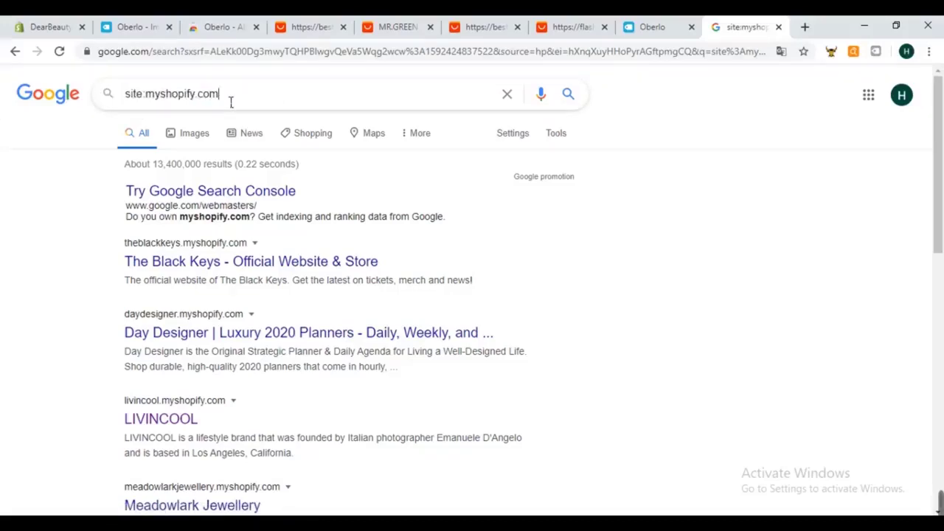